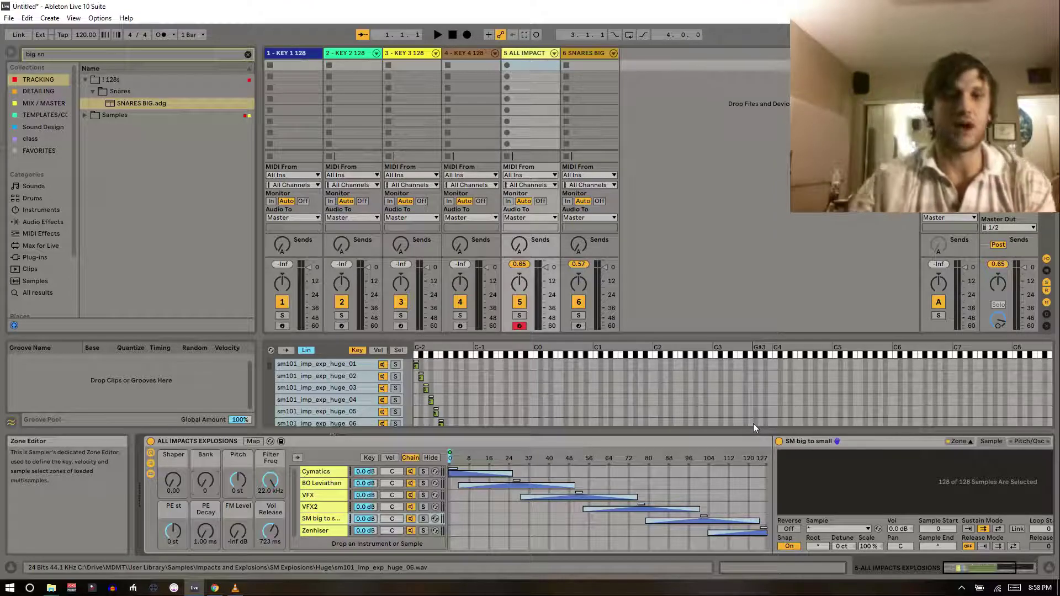
Look through the VFX chain's sample list and set the ALL IMPACTS EXPLOSIONS rack's Bank macro to 51
left_click(322, 469)
left_click(326, 494)
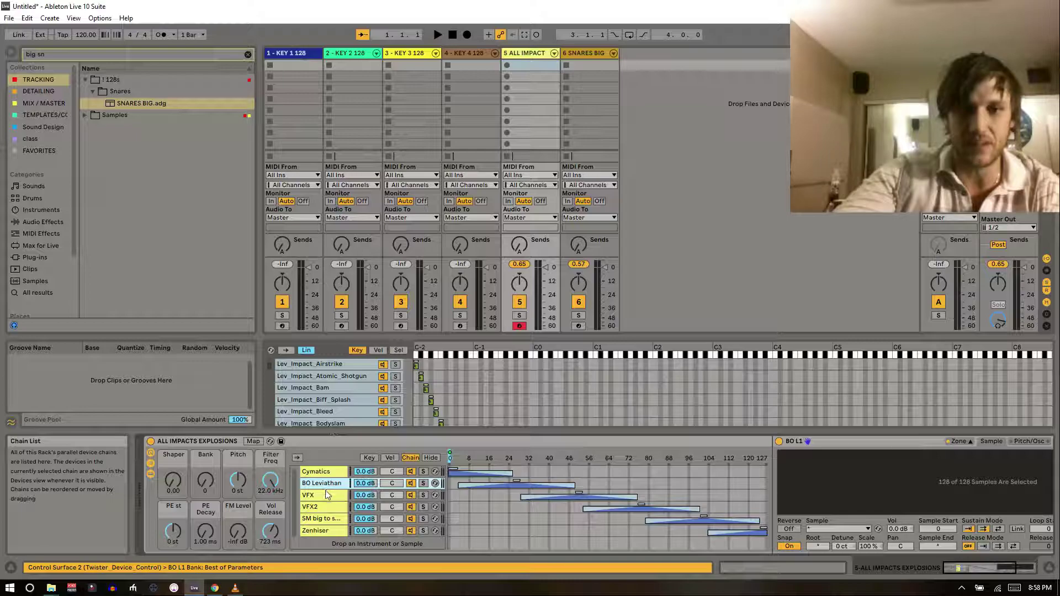
scroll(326, 411, "down", 15)
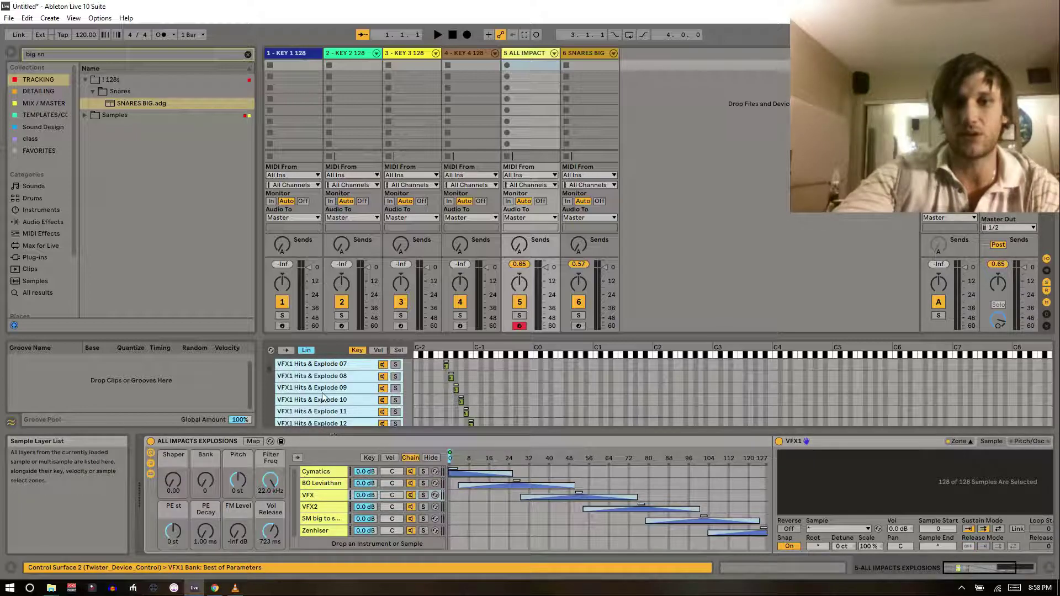
scroll(324, 398, "down", 16)
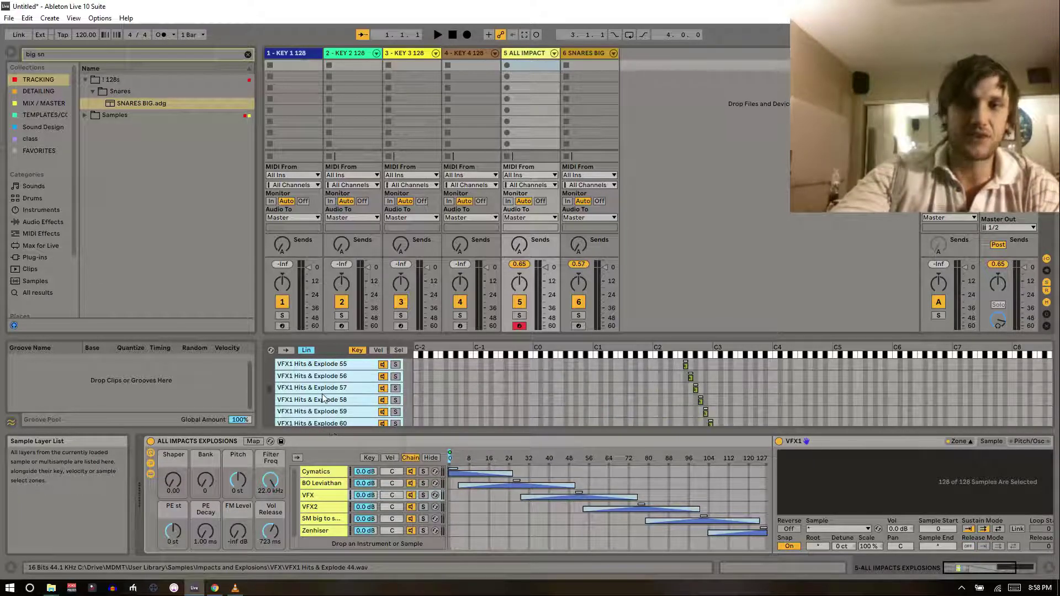
scroll(325, 399, "down", 13)
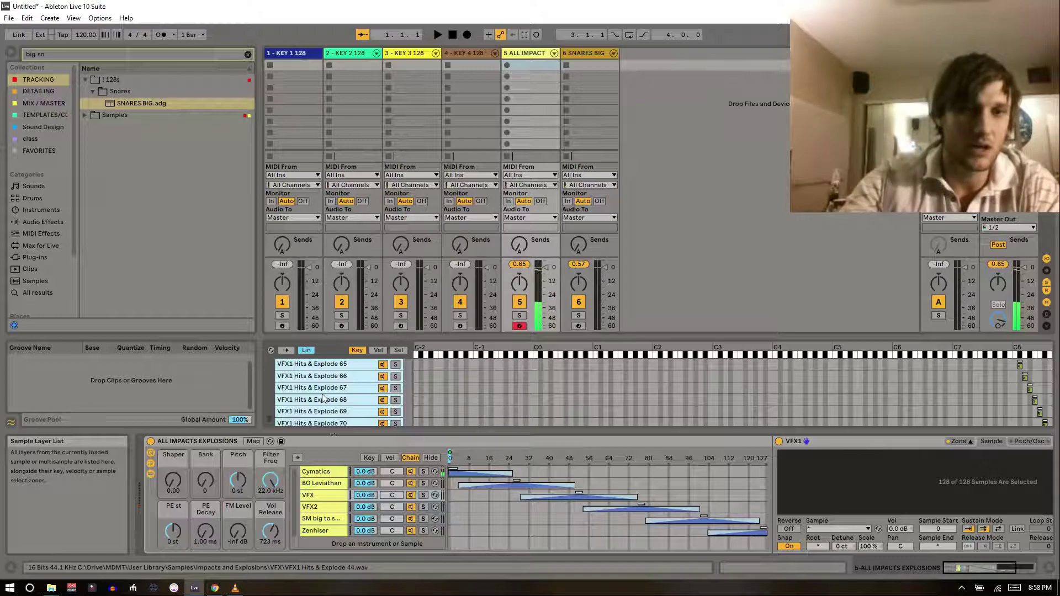
mouse_move(209, 485)
left_mouse_down()
mouse_move(210, 469)
mouse_move(209, 487)
left_mouse_up()
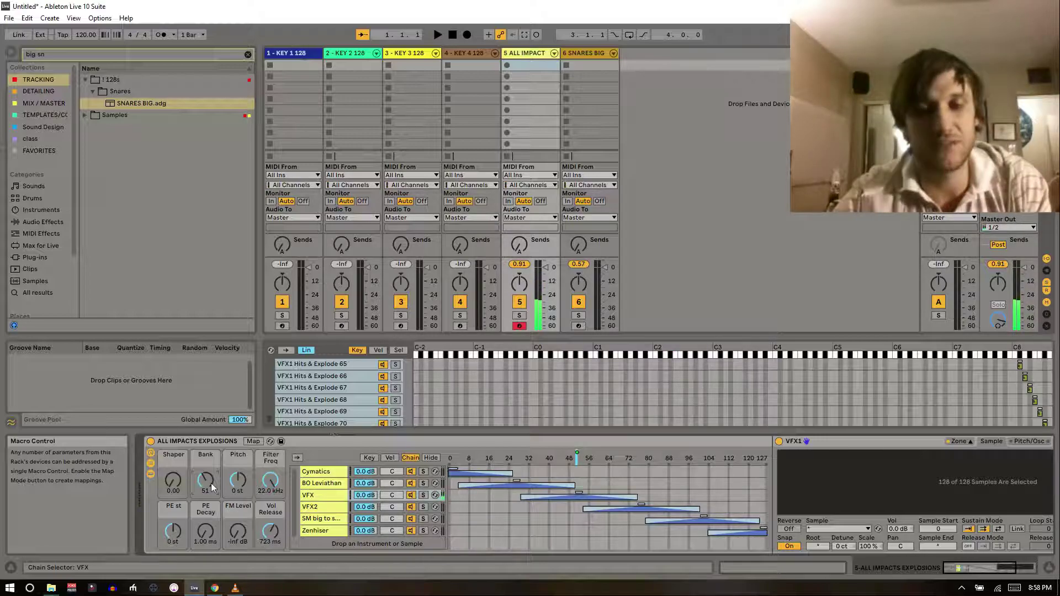
Create a MIDI clip in the ALL IMPACT track's first slot, set its loop length to 4 bars and launch it
double_click(515, 65)
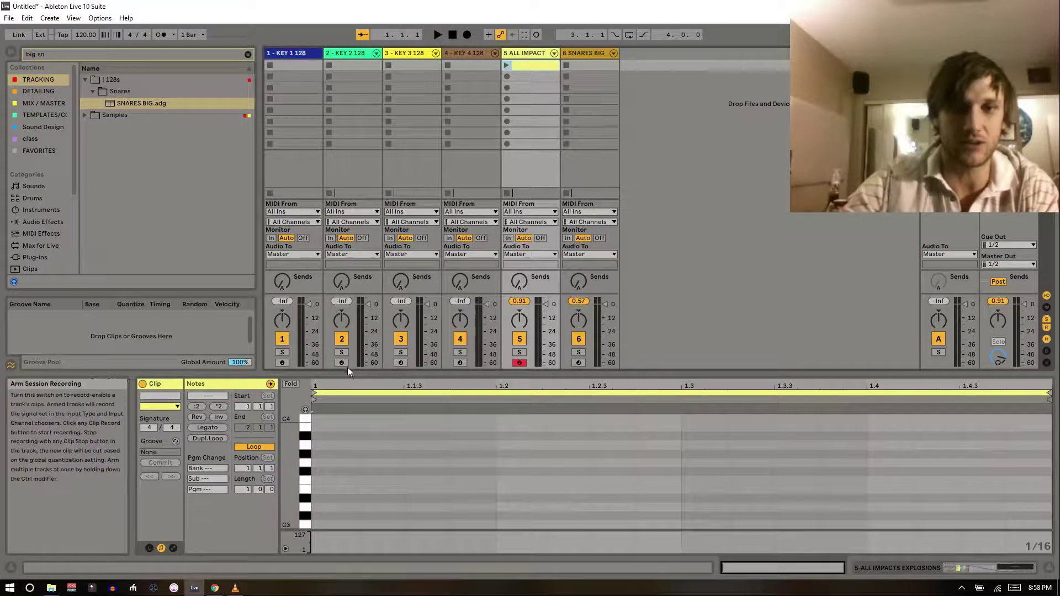
left_click_drag(347, 378, 329, 230)
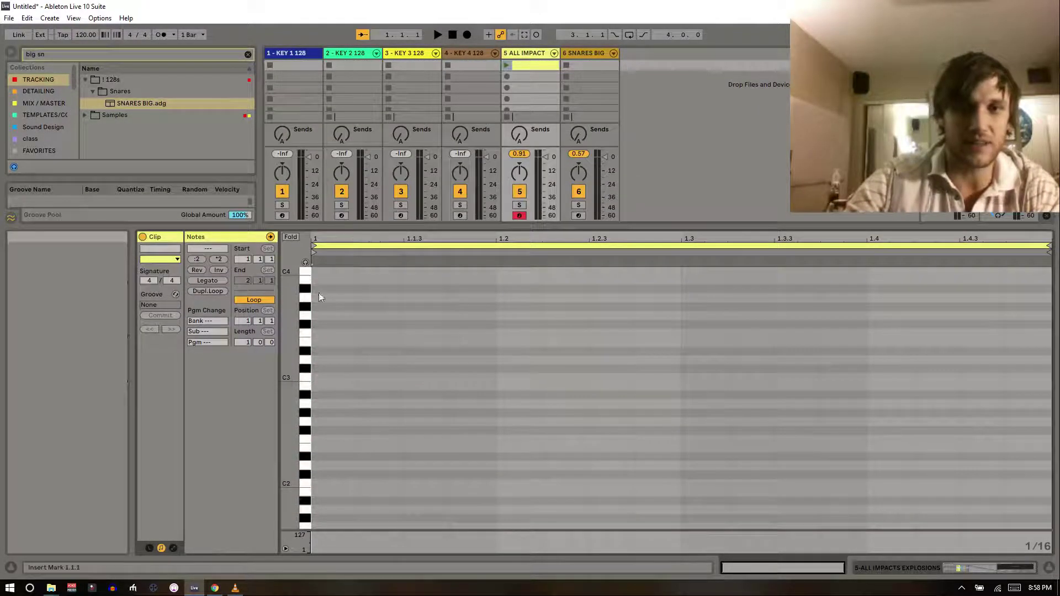
left_click(245, 340)
type("4")
key("Return")
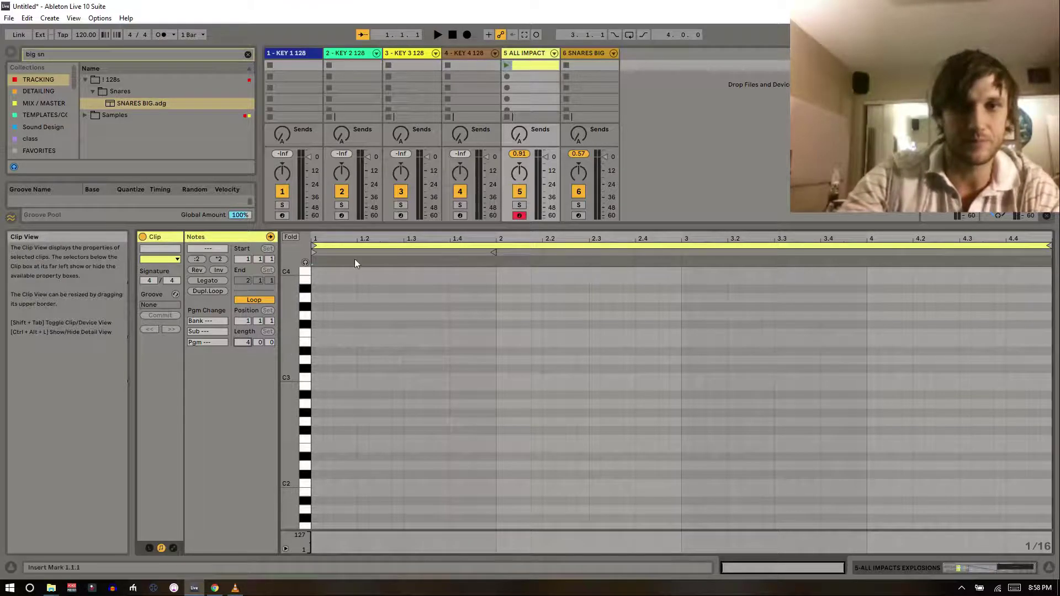
left_click(382, 252)
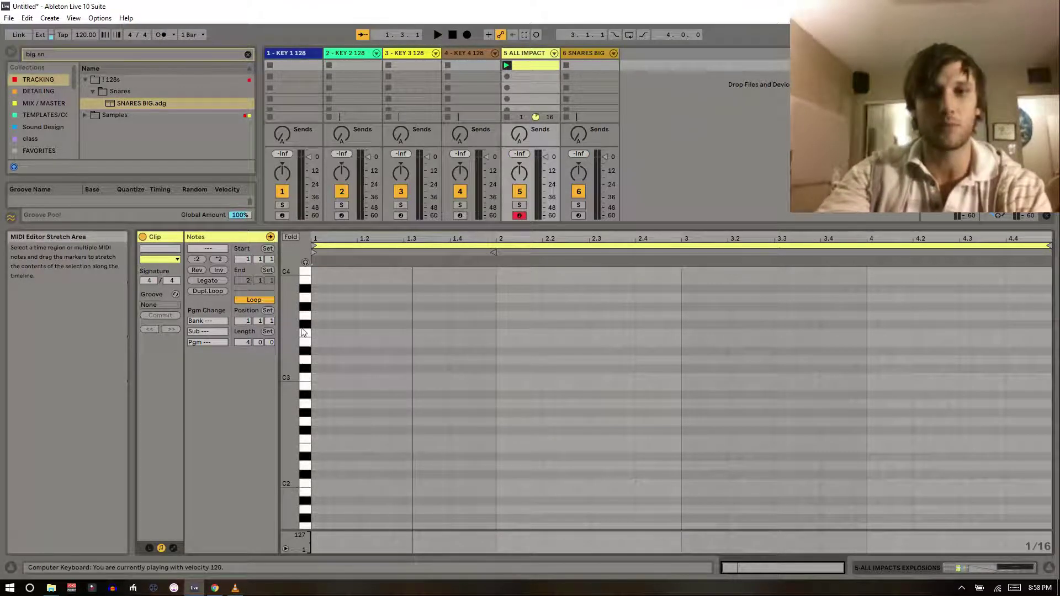
Place a single sixteenth note on G#3 at the start of the clip, with note preview switched on
double_click(329, 300)
double_click(319, 300)
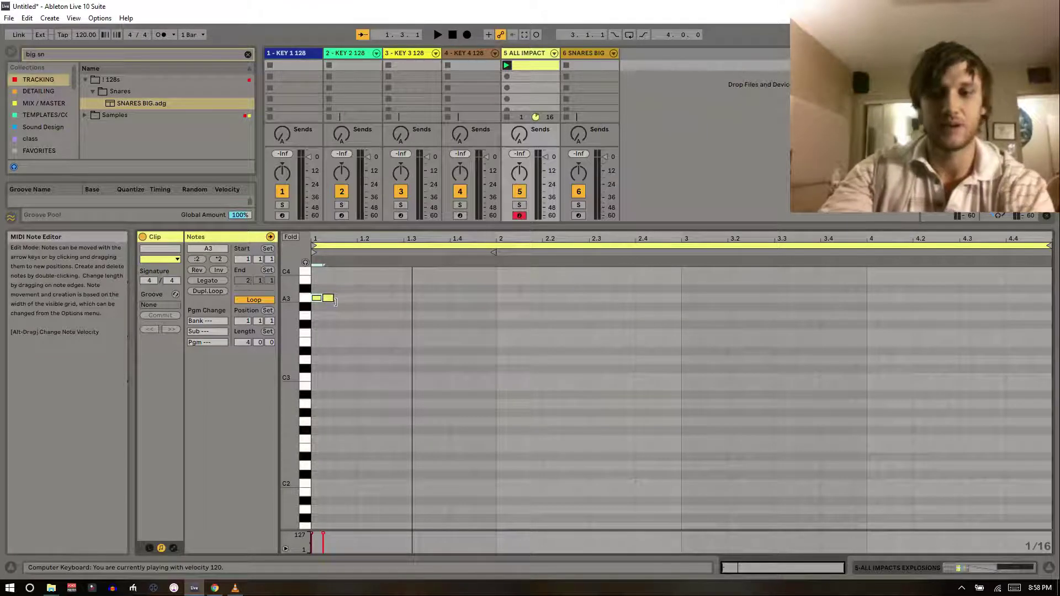
left_click(305, 262)
left_click_drag(338, 281, 333, 313)
key("Delete")
left_click(314, 295)
key("Down")
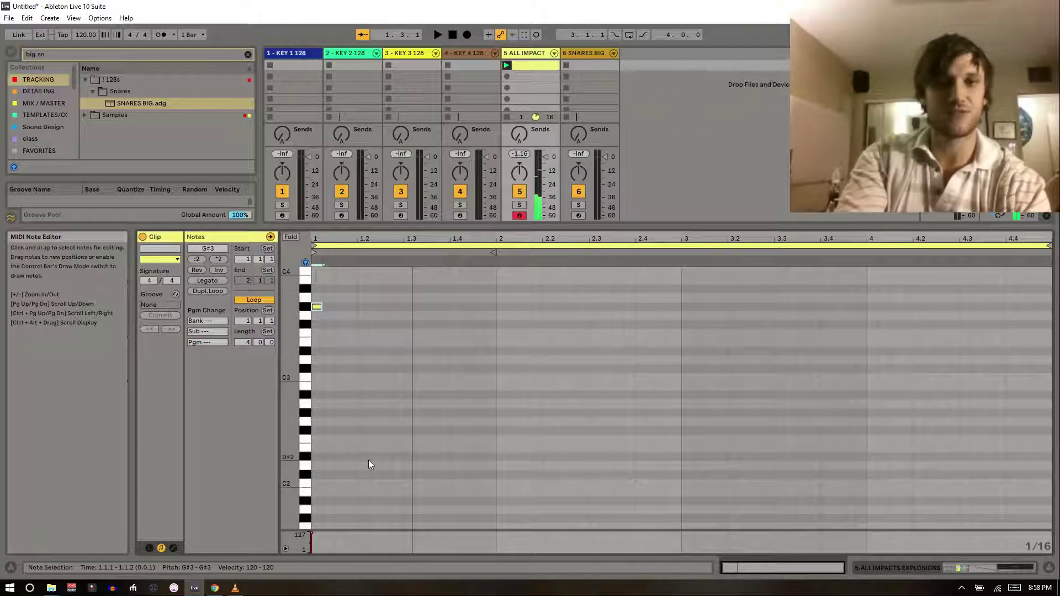
Lengthen the G#3 note at the start of the clip to one beat
key("shift+Right")
key("shift+Right")
key("shift+Right")
key("shift+Right")
key("shift+Left")
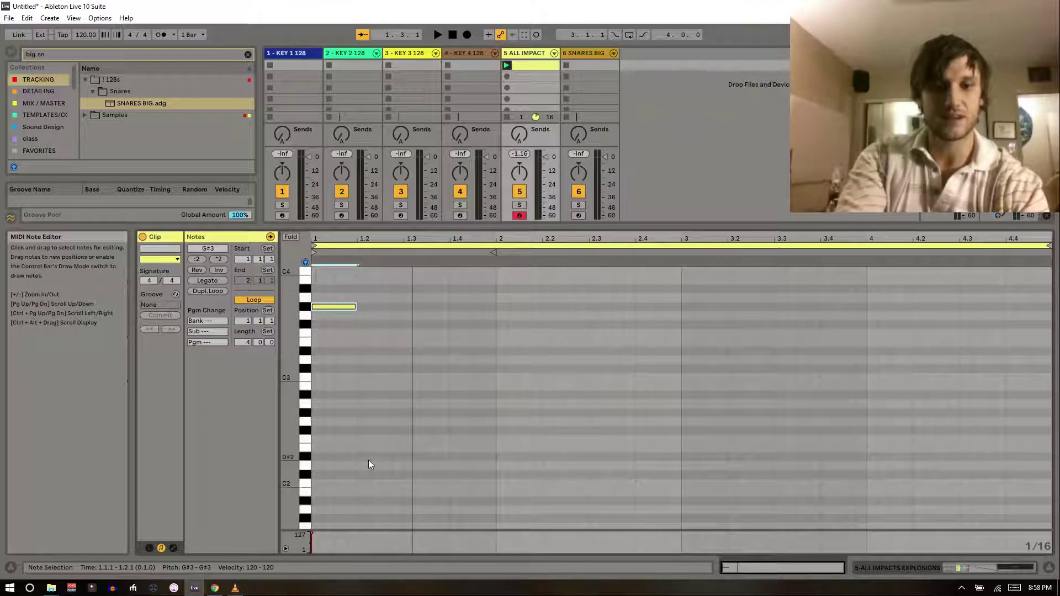
Duplicate the G#3 note to the start of bar 2 and transpose the copy down to F3
key("ctrl+d")
key("Right")
key("Right")
key("Right")
key("Right")
key("Right")
key("Right")
key("Right")
key("Right")
key("Right")
key("Right")
key("Right")
key("Right")
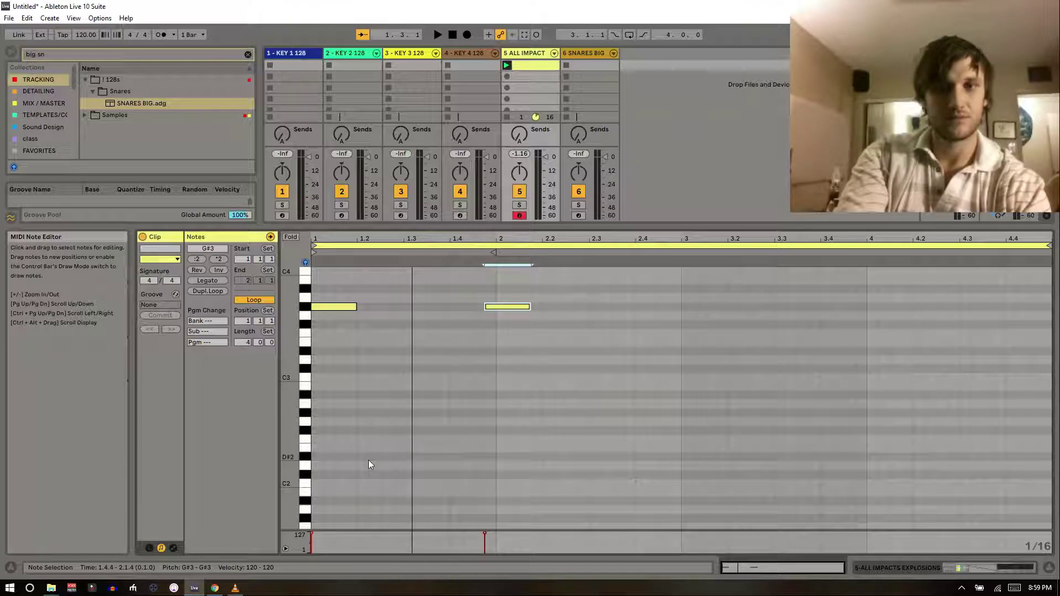
key("Down")
key("Down")
key("Down")
Duplicate the F3 note to the start of bar 3 and transpose the copy down to B2
key("ctrl+d")
key("Right")
key("Right")
key("Right")
key("Right")
key("Right")
key("Right")
key("Right")
key("Right")
key("Right")
key("Right")
key("Right")
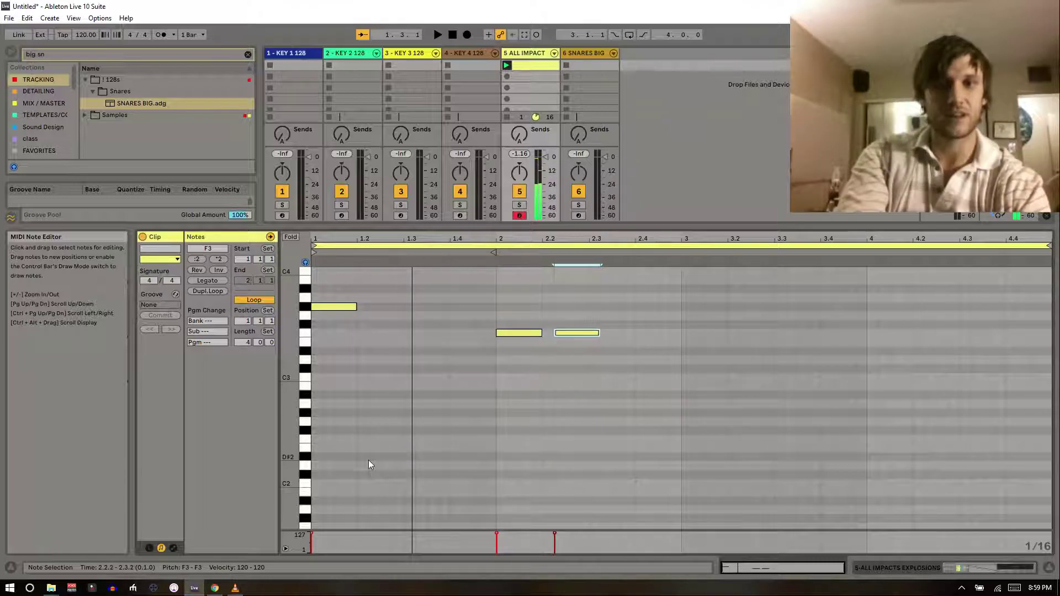
key("Right")
key("Down")
key("Down")
key("Down")
key("Down")
key("Down")
key("Down")
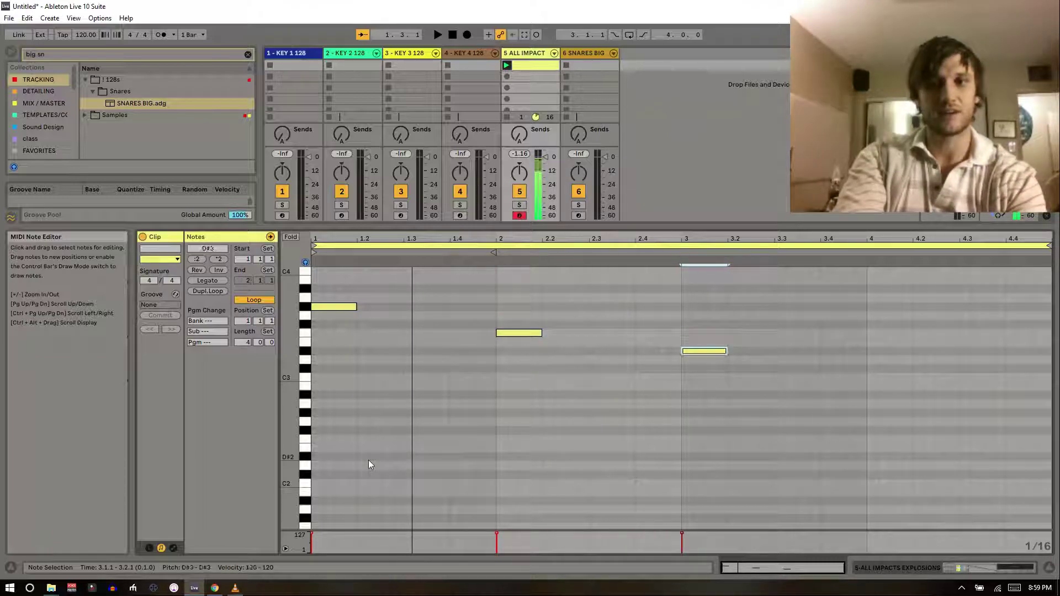
Duplicate the bar 3 note to the start of bar 4 on A#2 and play the clip
key("ctrl+d")
key("Down")
key("Right")
key("Right")
key("Right")
key("Right")
key("Right")
key("Right")
key("Right")
key("Right")
key("Right")
key("Right")
key("Right")
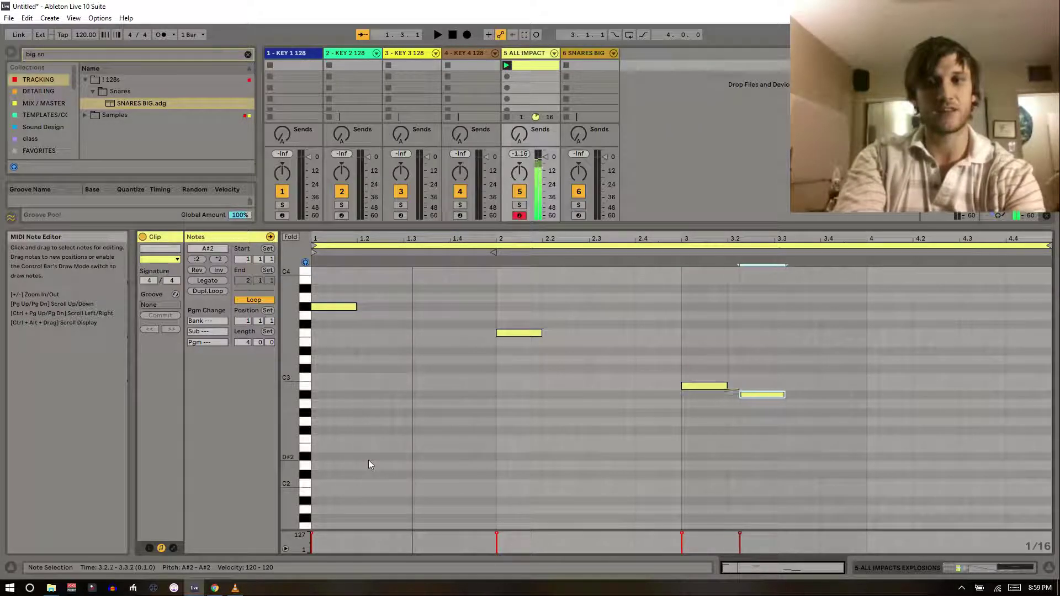
key("Right")
key("Right")
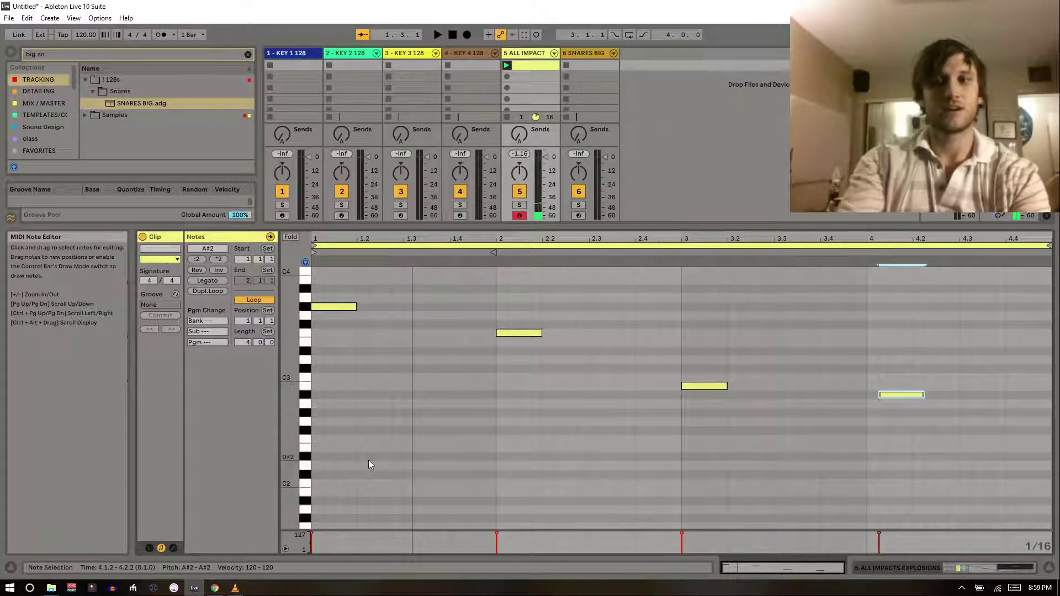
key("Left")
key("space")
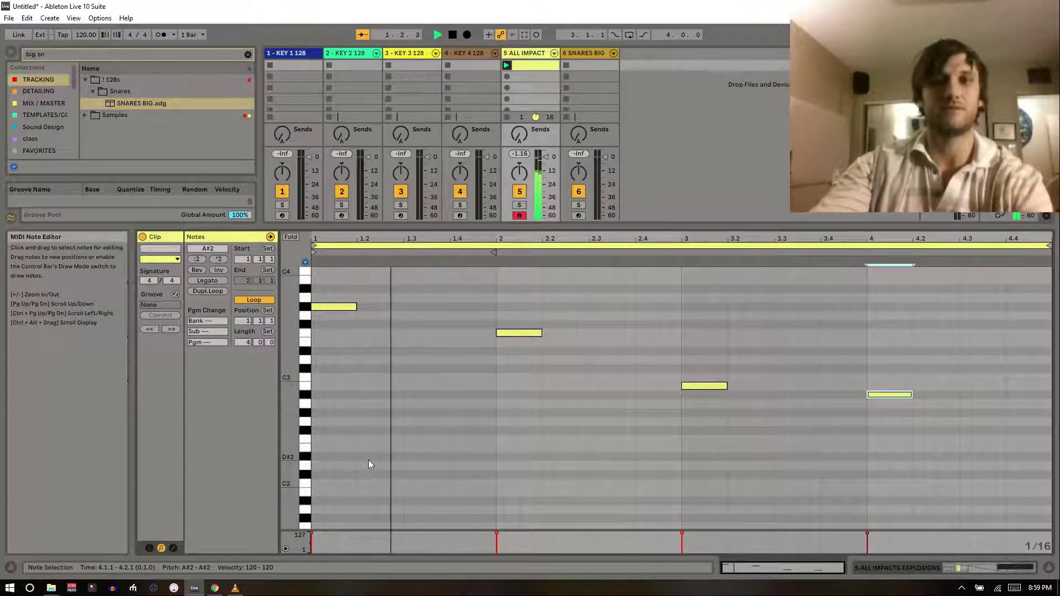
Clear the browser search and load an empty Drum Rack from the Drums category onto a new MIDI track
left_click_drag(544, 229, 543, 362)
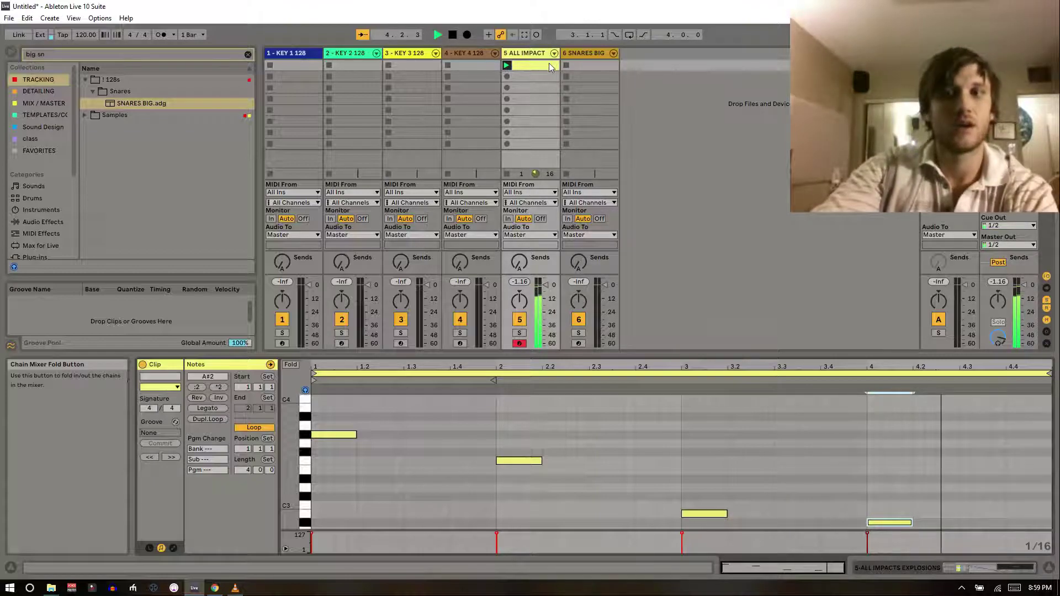
left_click(41, 200)
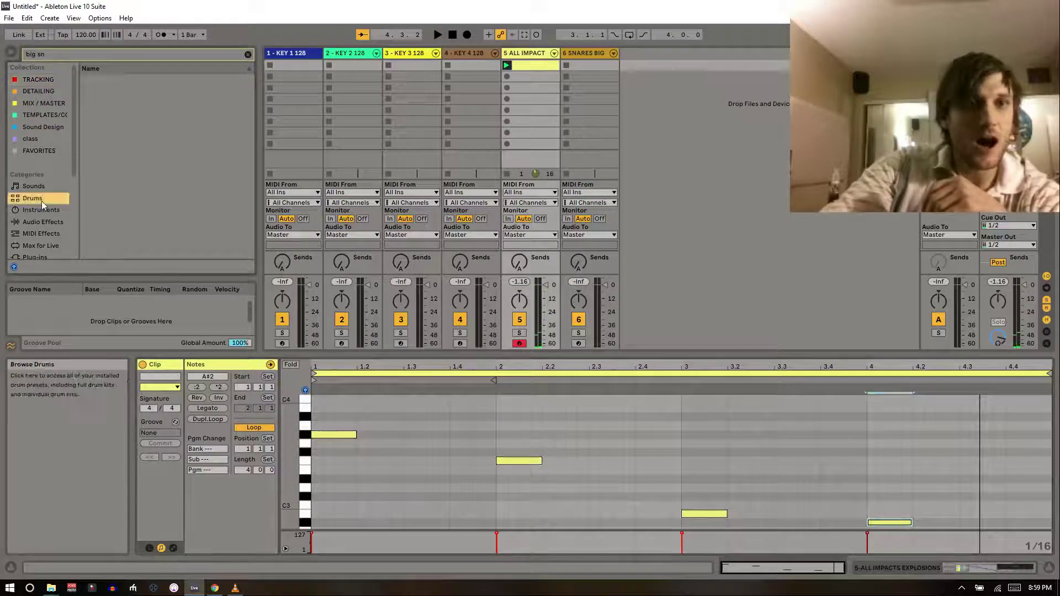
left_click(248, 56)
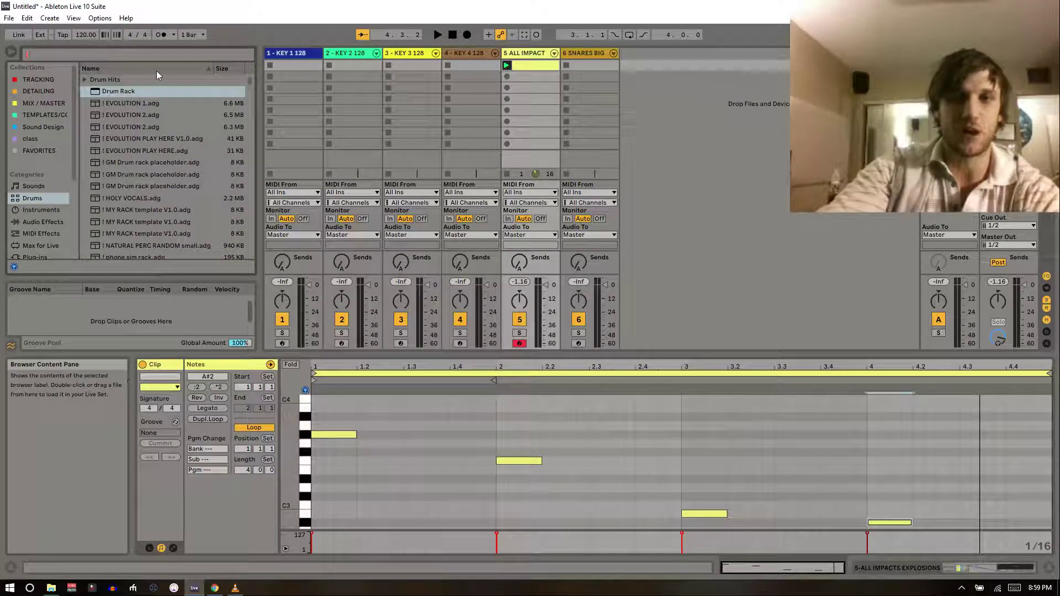
left_click_drag(105, 91, 182, 538)
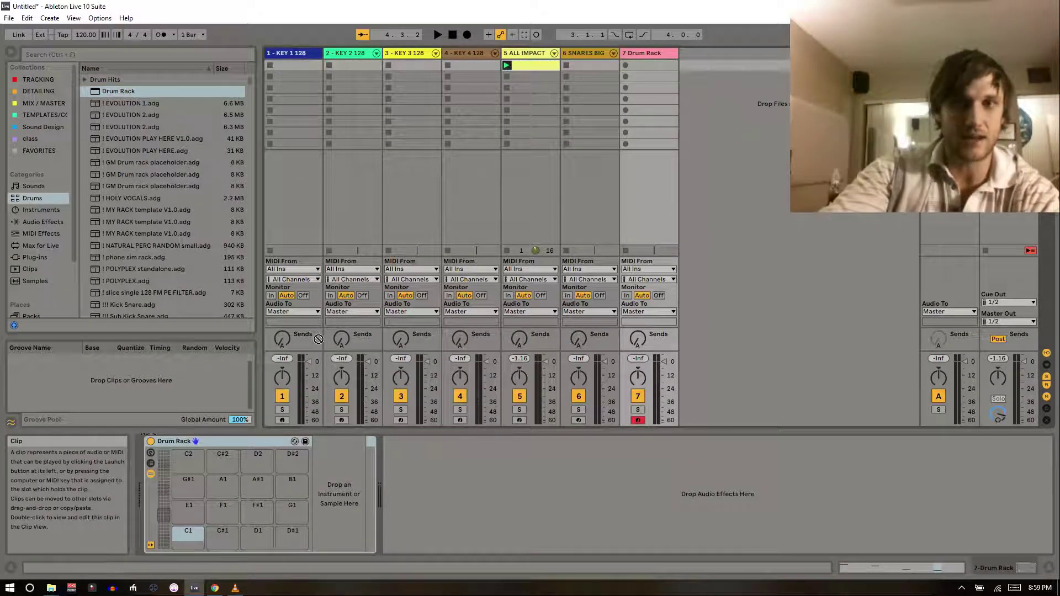
Copy the ALL IMPACTS EXPLOSIONS rack onto Drum Rack pads C1, C#1 and D1, setting the Bank macro to 67 on C1 and 39 on C#1
left_click(545, 68)
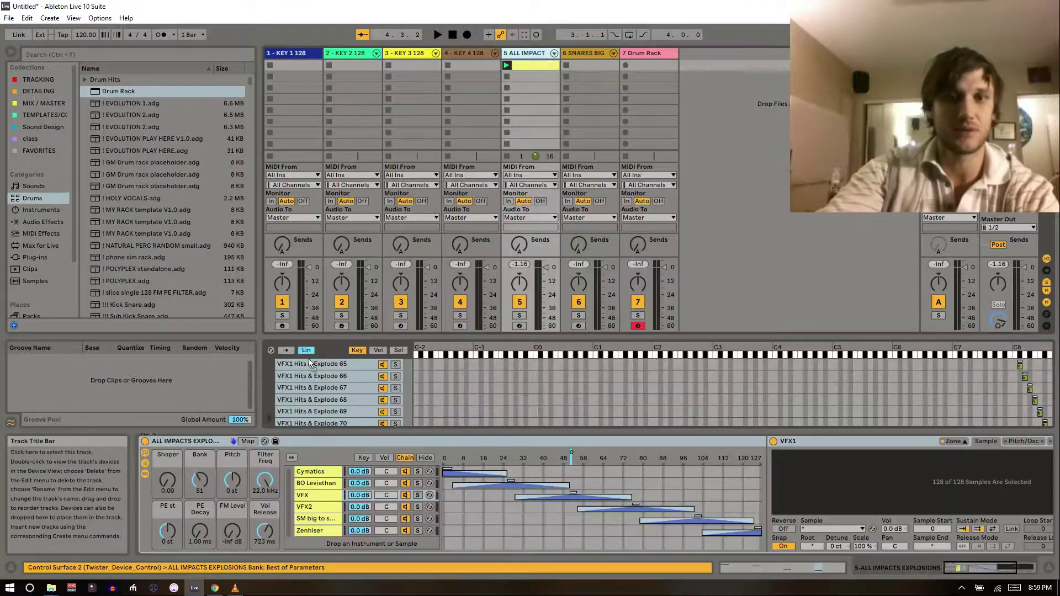
left_click(672, 65)
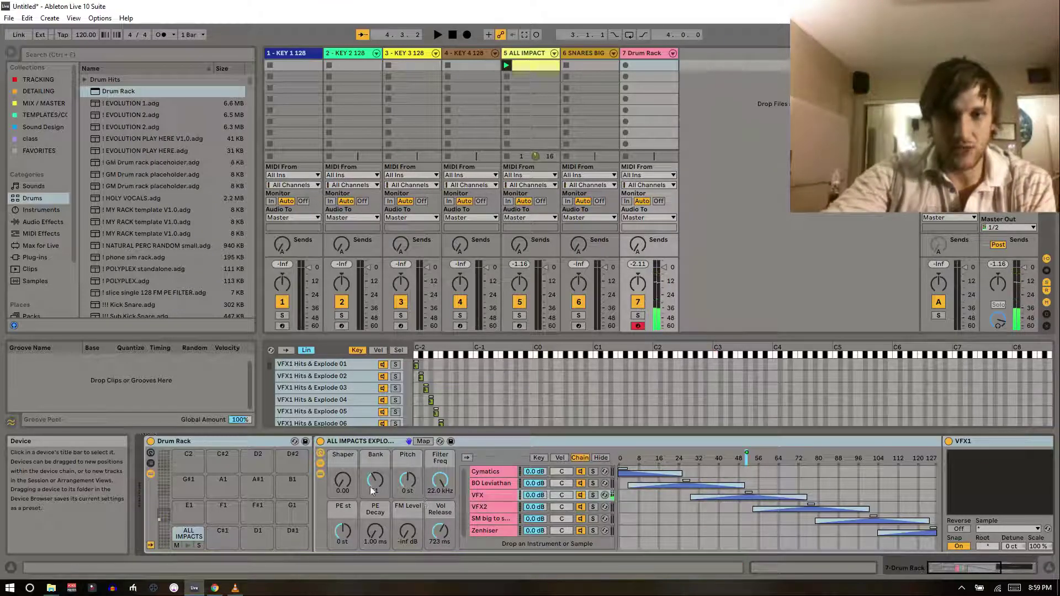
left_click_drag(381, 483, 382, 475)
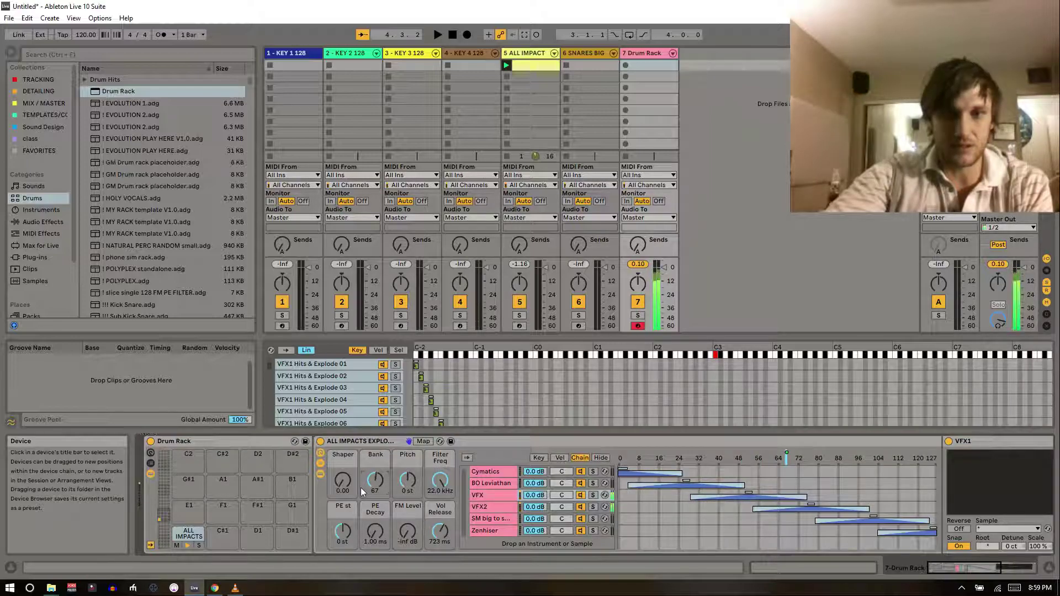
left_click_drag(188, 539, 218, 535)
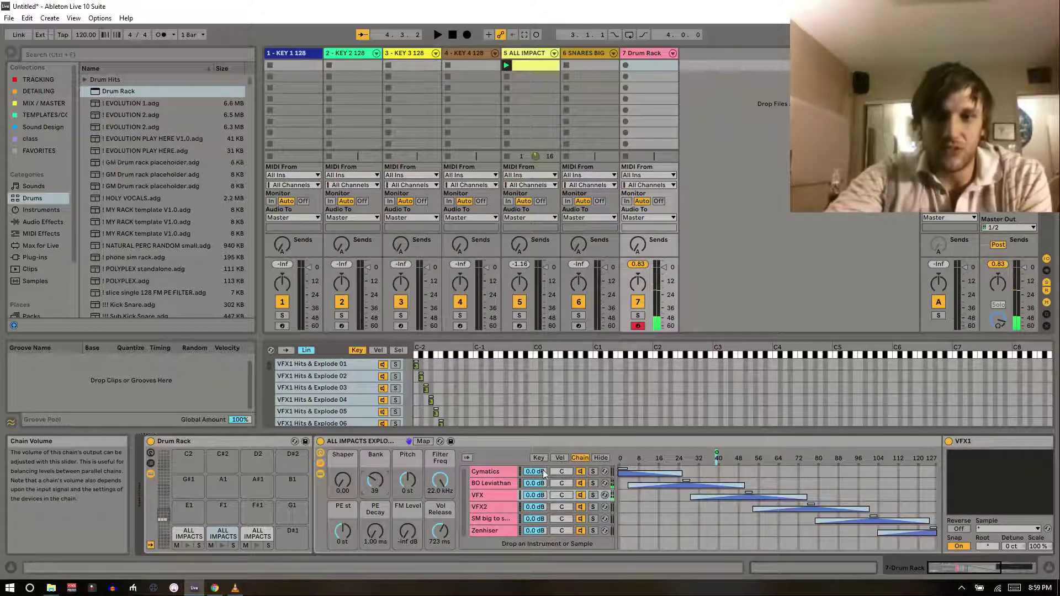
Show the Drum Rack's chain list with input/output settings and set the Play note to D1 for the C#1 chain and F5 for the D1 chain
left_click(151, 465)
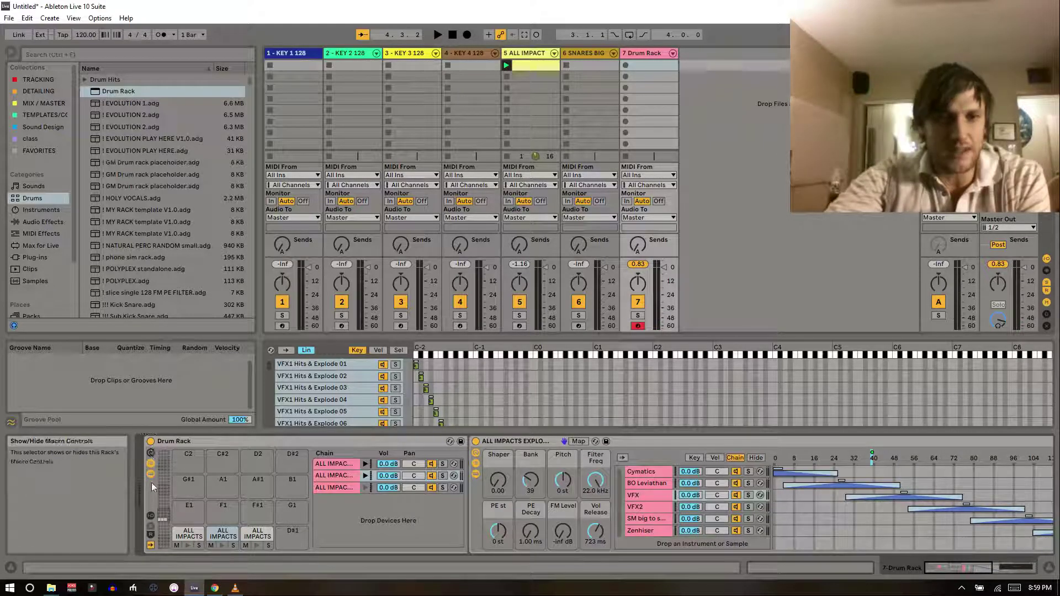
left_click(150, 516)
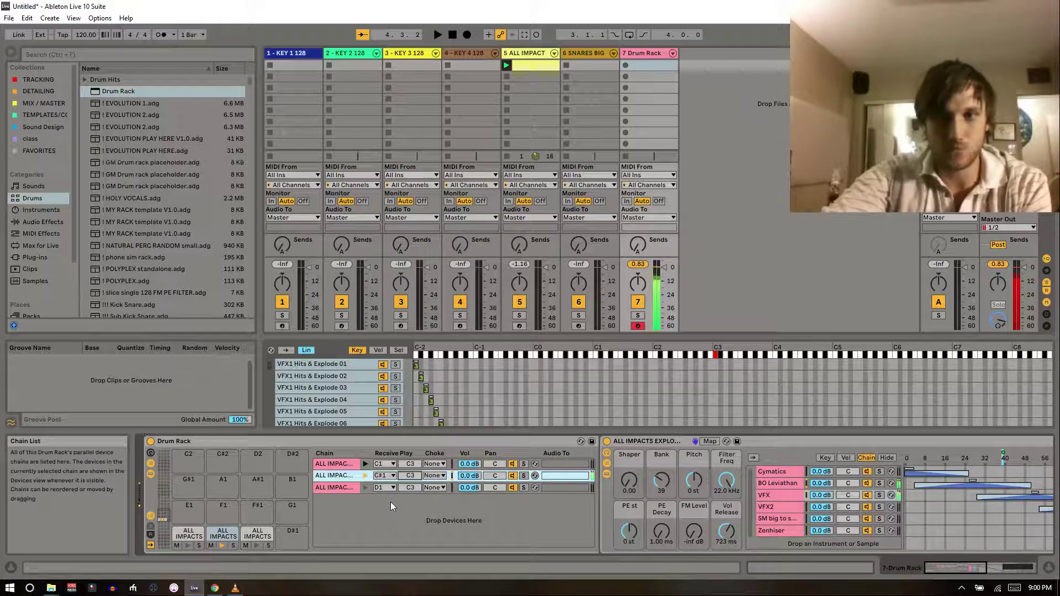
left_click_drag(409, 478, 409, 486)
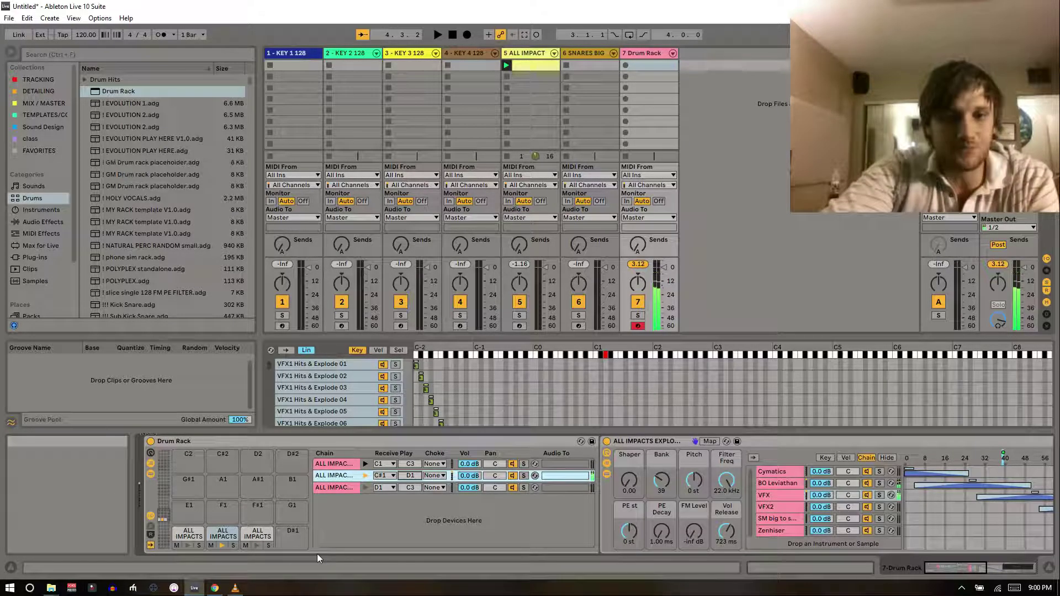
left_click(254, 535)
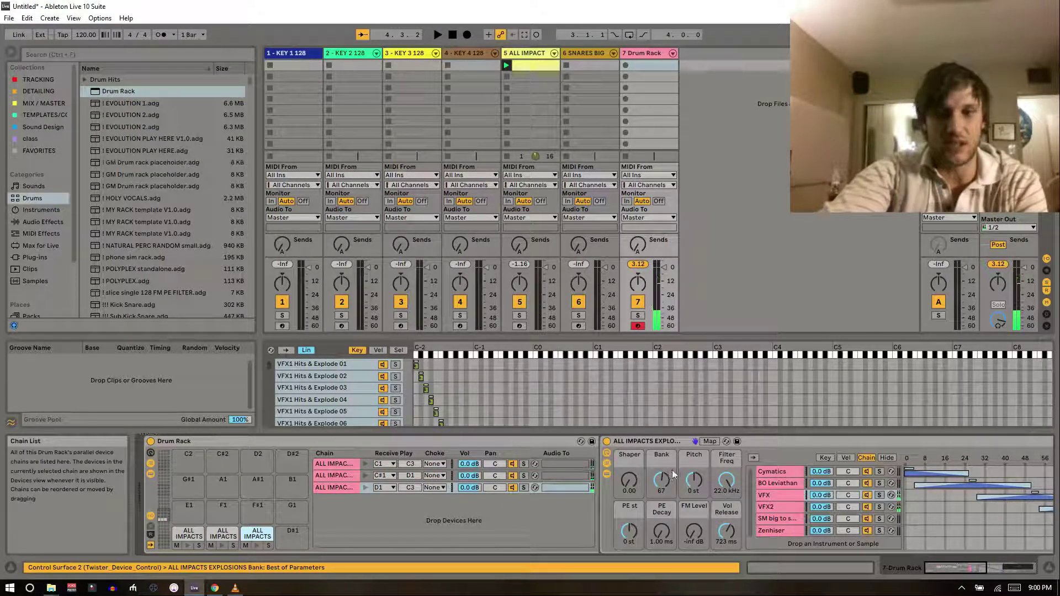
left_click_drag(411, 489, 411, 461)
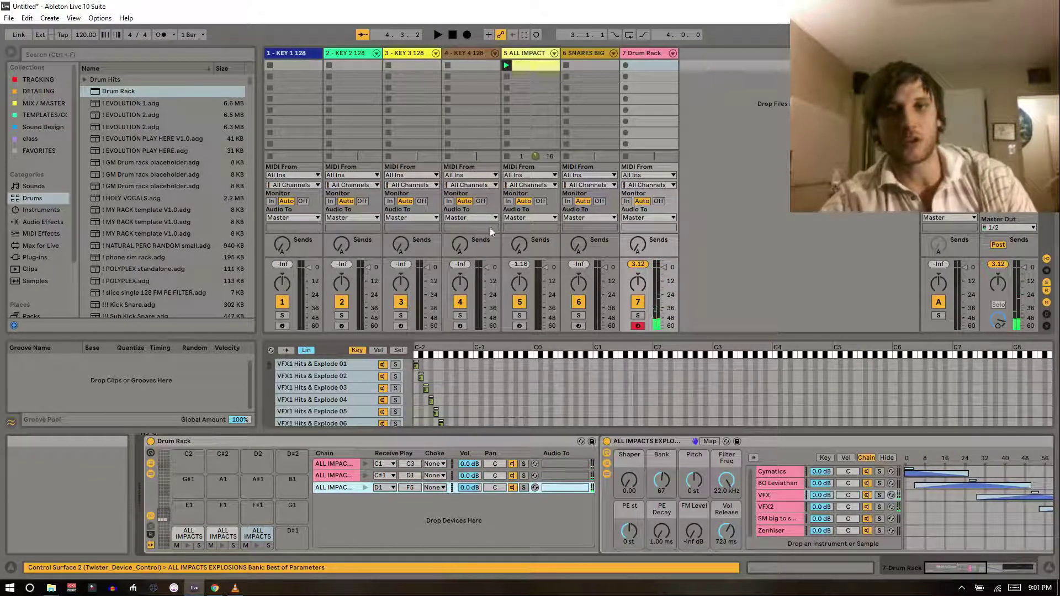
Arm the ALL IMPACT track for recording and reopen its four-note MIDI clip after checking the Drum Rack track's first slot
left_click(519, 326)
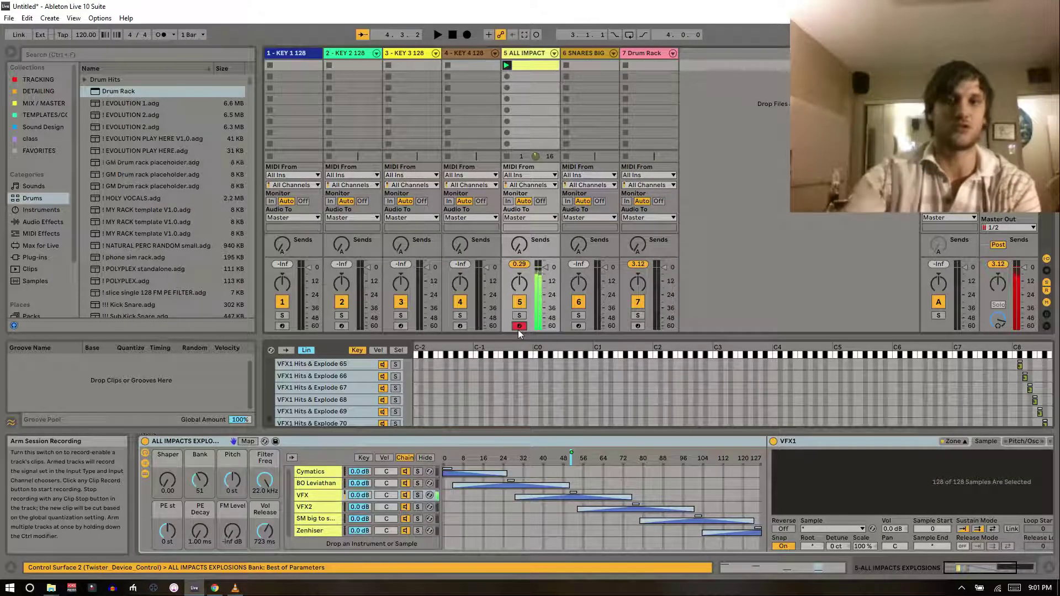
left_click(532, 66)
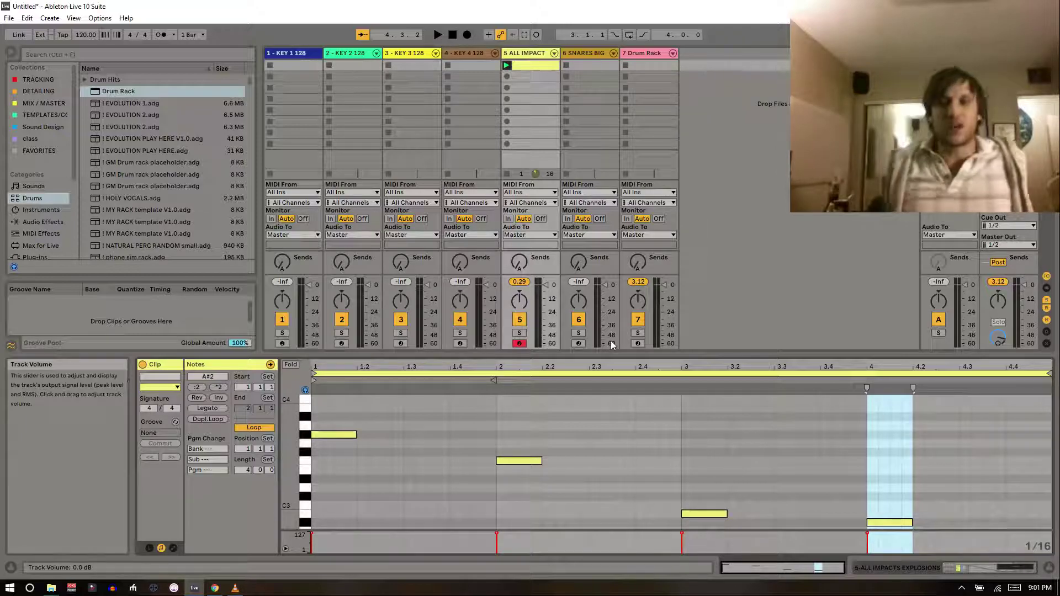
left_click(655, 66)
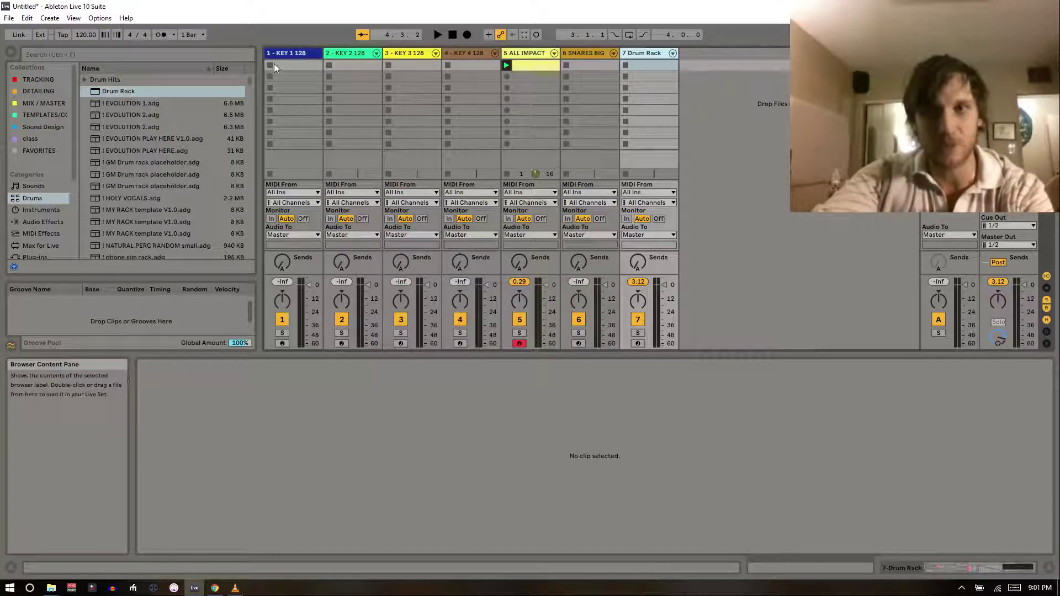
left_click(519, 65)
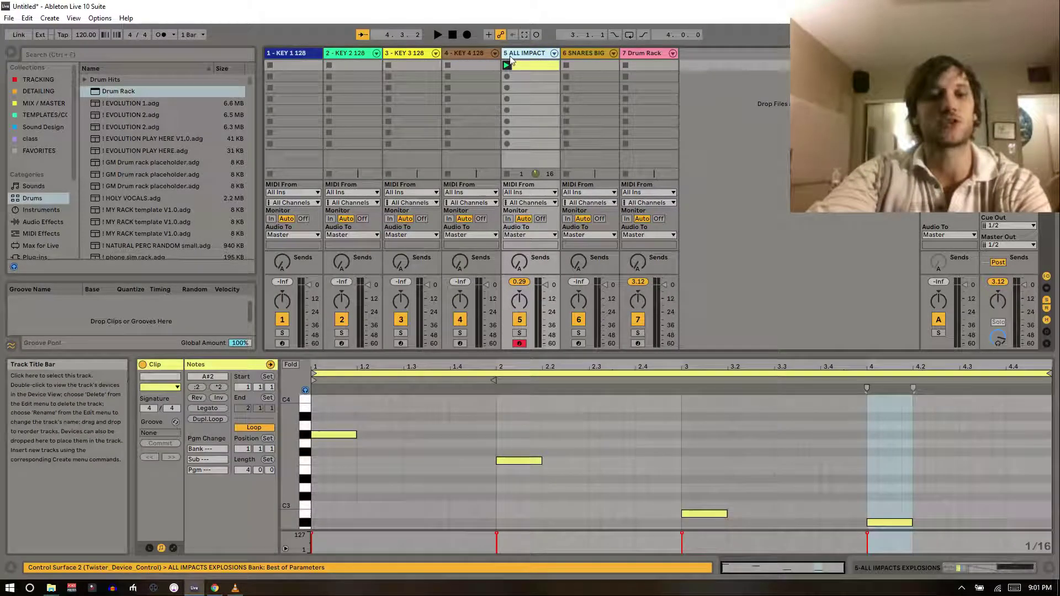
Show the ALL IMPACT track's rack, try the Shaper macro at 66 and 100, and return it to its default
double_click(510, 58)
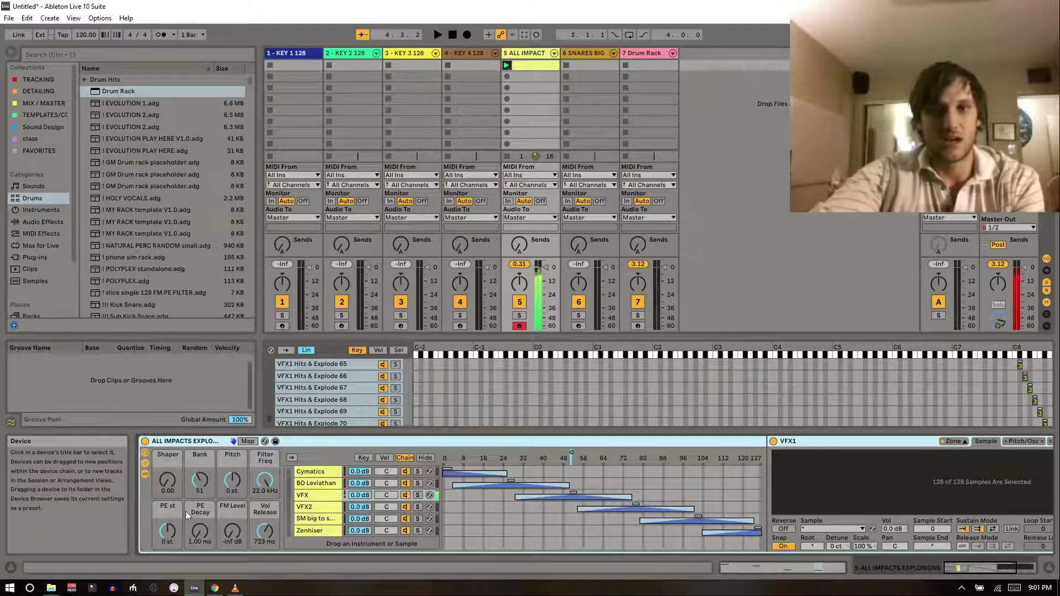
left_click_drag(166, 490, 166, 469)
left_click(1010, 441)
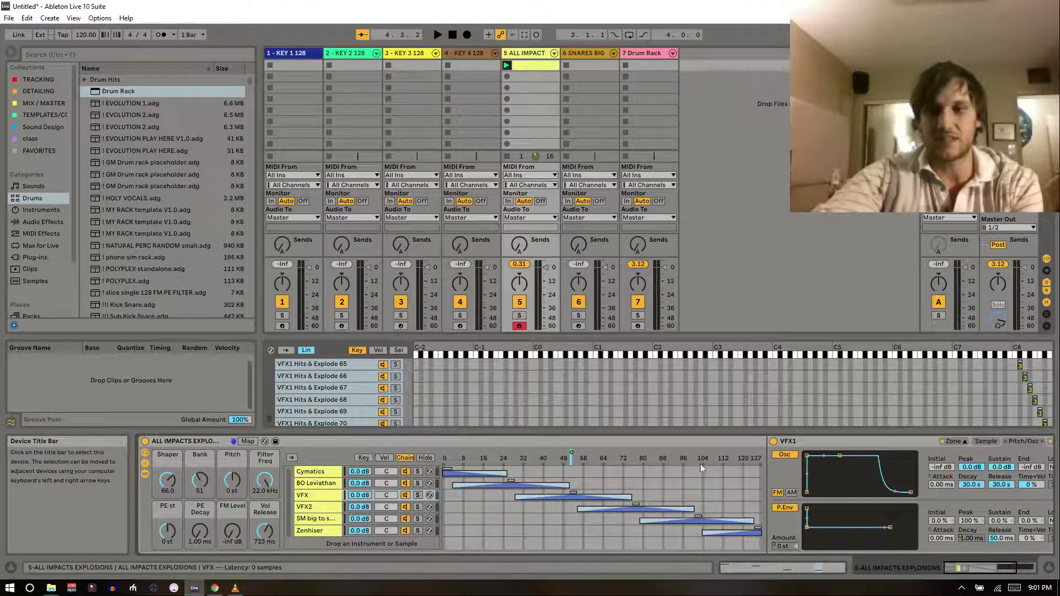
left_click_drag(172, 482, 172, 463)
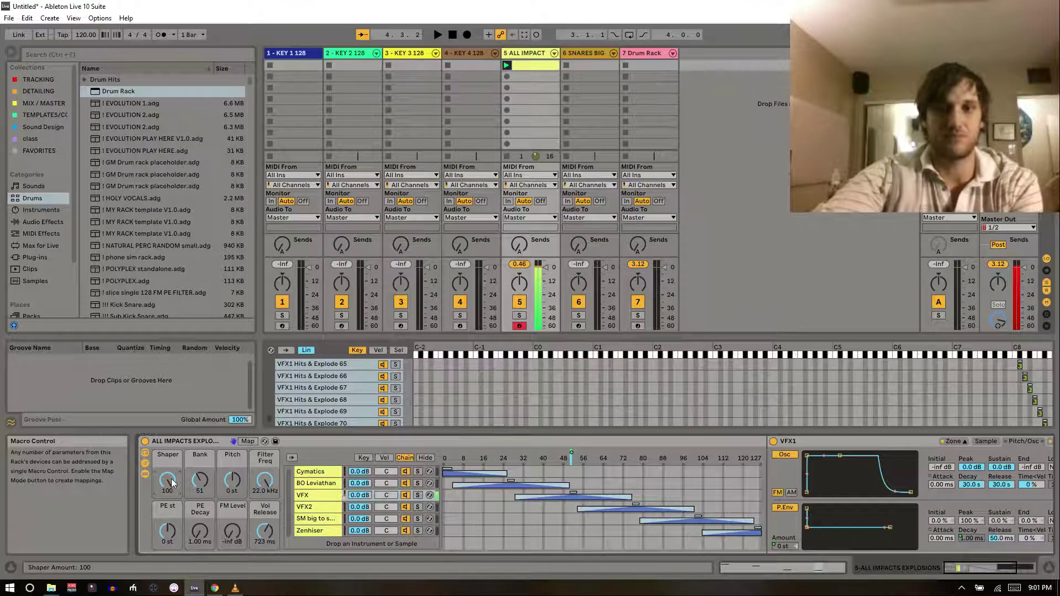
key("Delete")
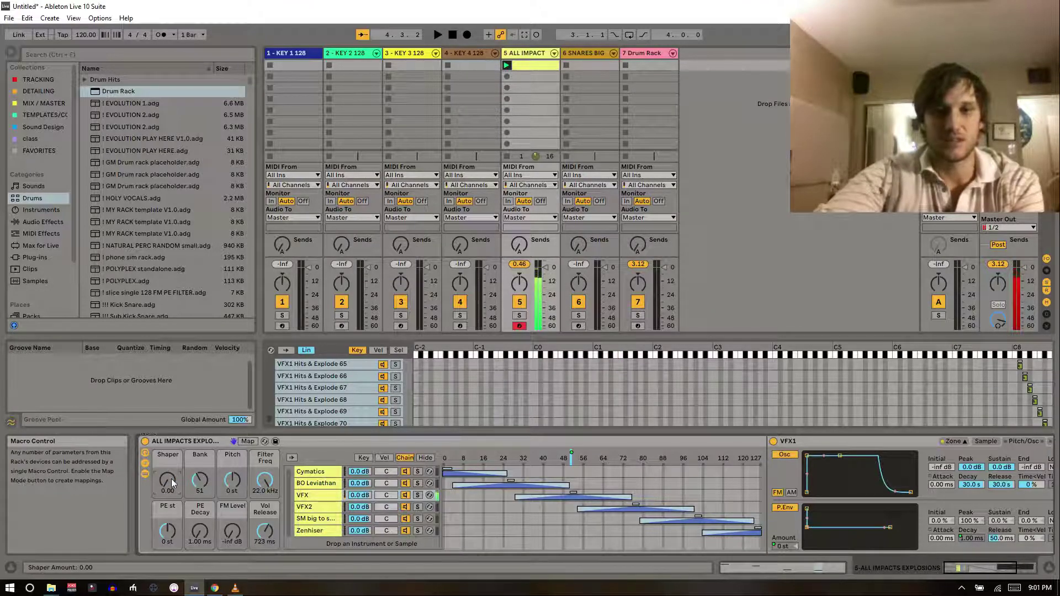
Show the VFX1 sampler's Filter/Global settings and lower the rack's Filter Freq macro to 6.00 kHz
left_click_drag(227, 486, 257, 491)
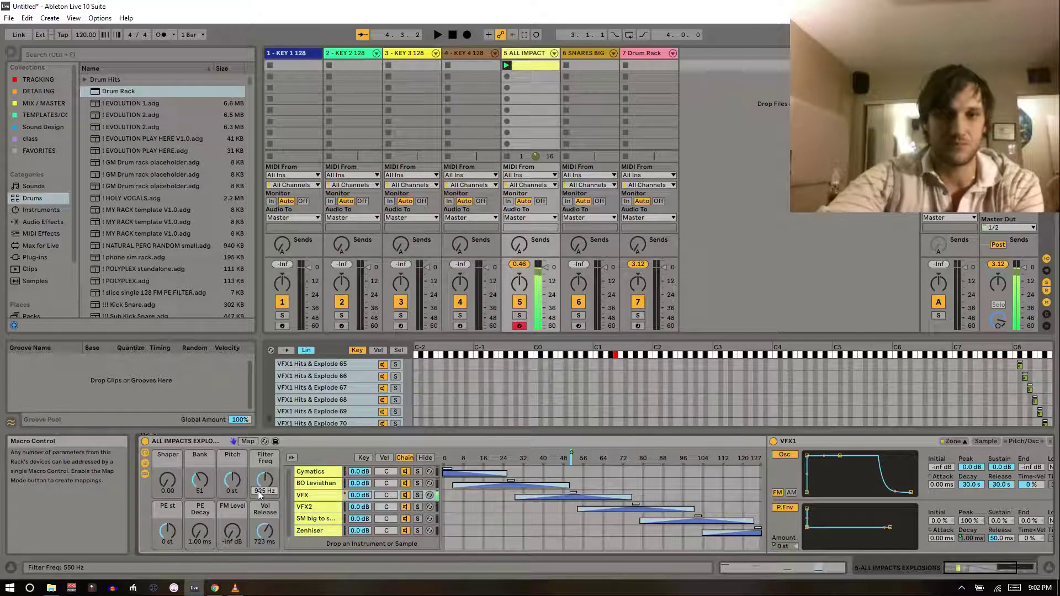
left_click(991, 442)
left_click(1017, 442)
left_click(982, 567)
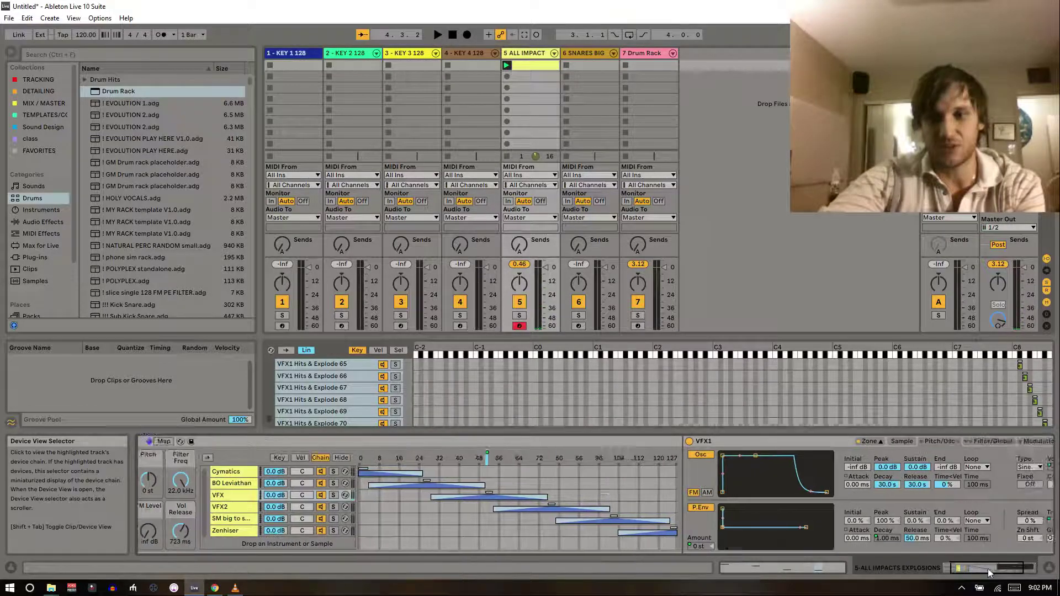
left_click(824, 445)
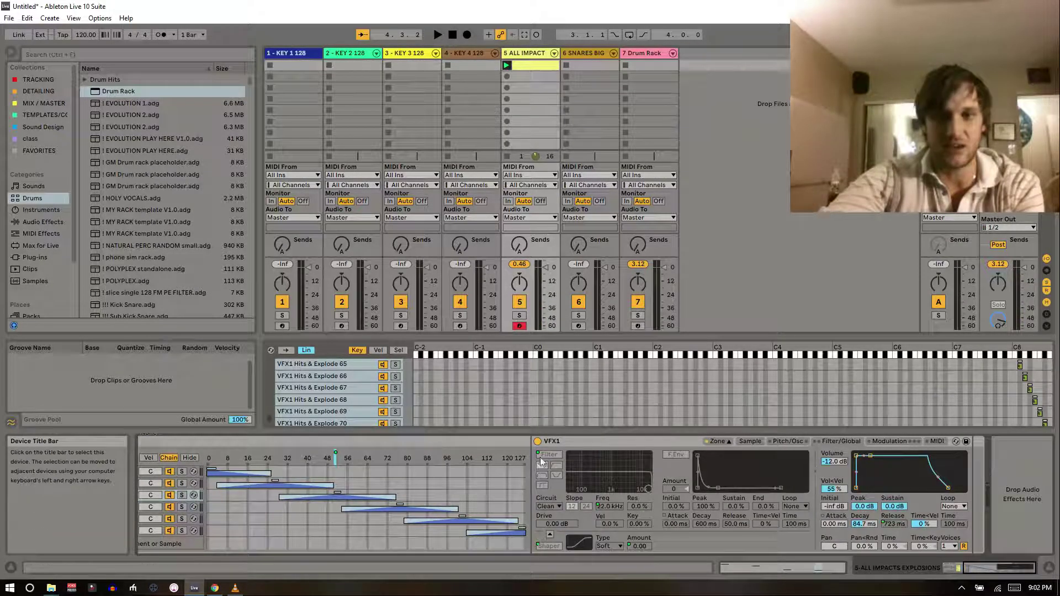
left_click_drag(992, 568, 977, 568)
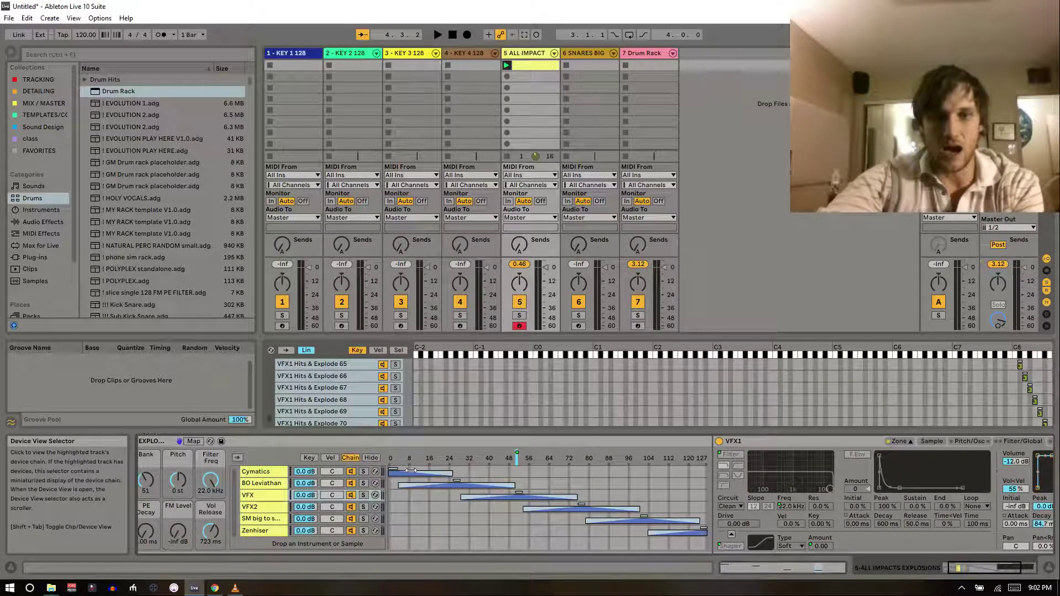
left_click_drag(207, 489, 207, 519)
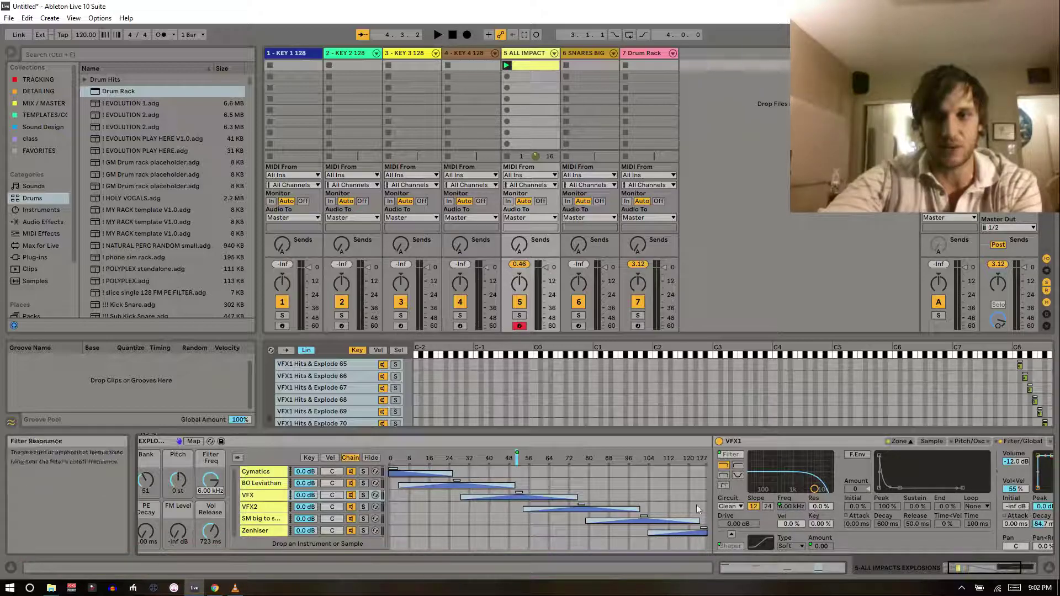
Unmap VFX1's filter frequency from the Filter Freq macro and set the filter to 7.72 kHz with 14% resonance
right_click(215, 480)
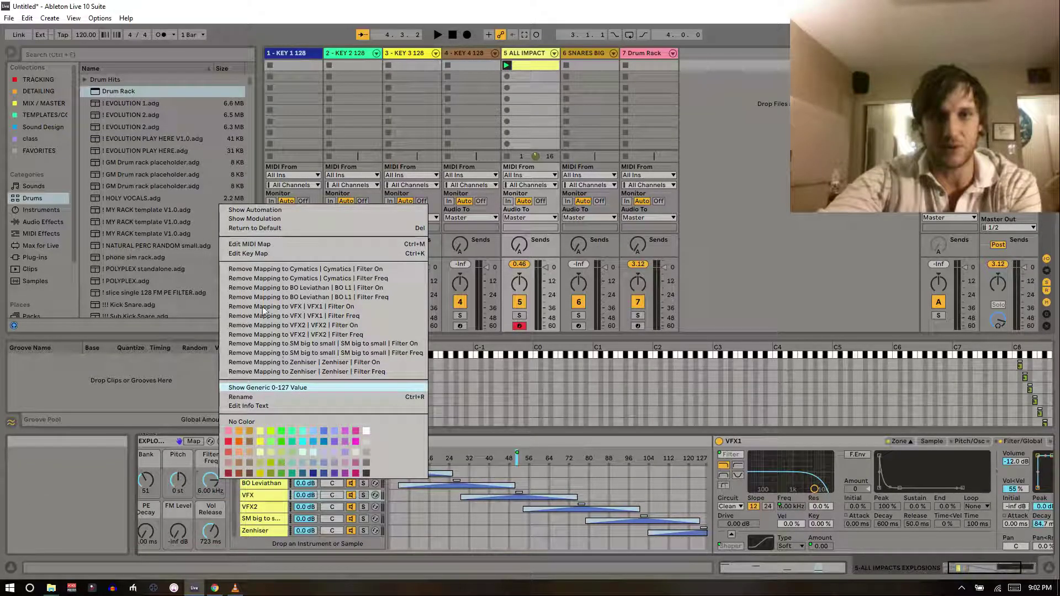
left_click(471, 439)
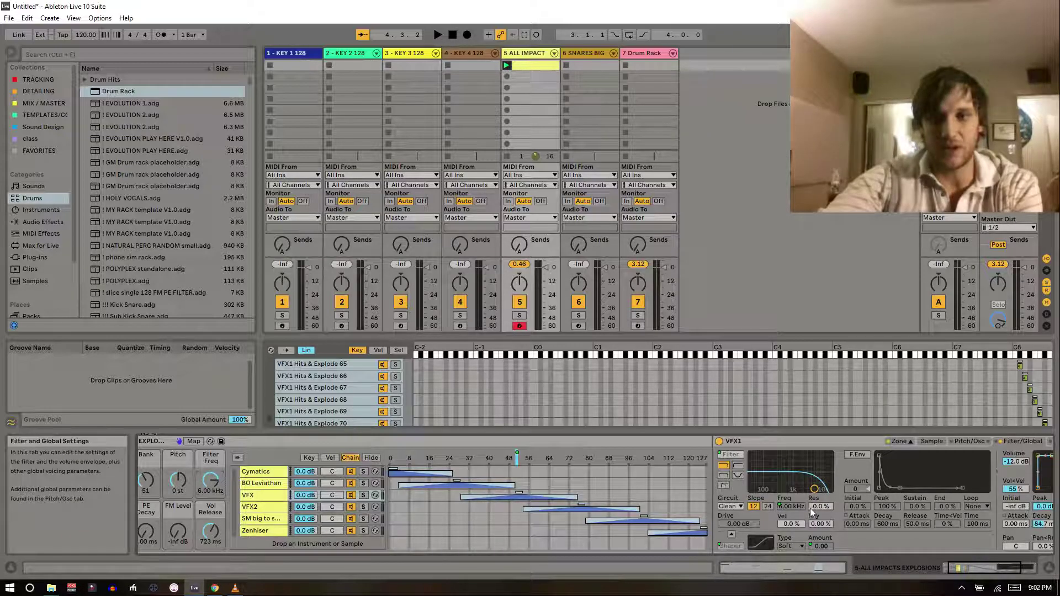
left_click_drag(814, 490, 818, 474)
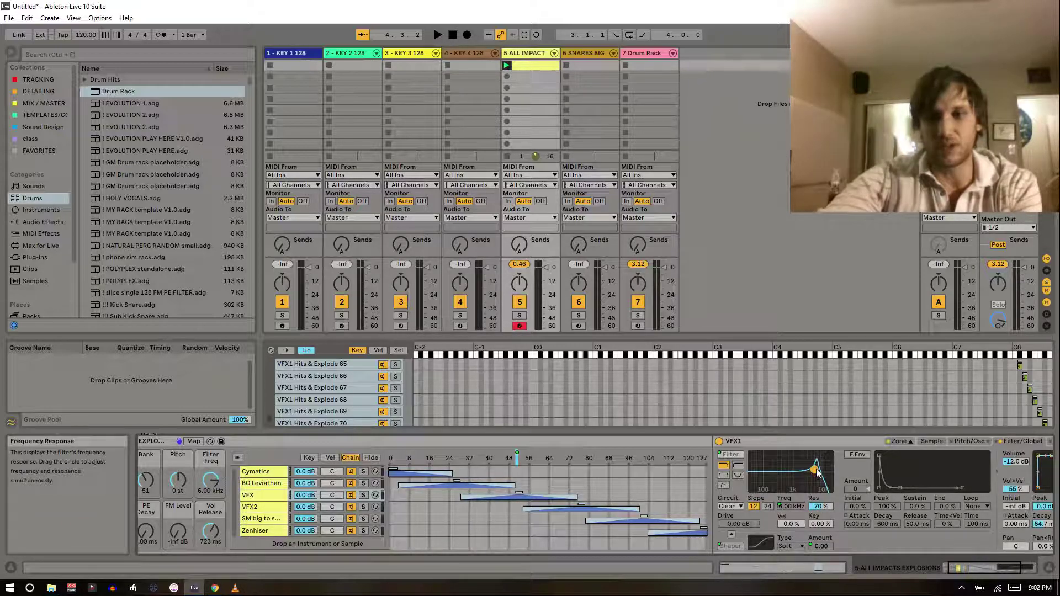
right_click(814, 479)
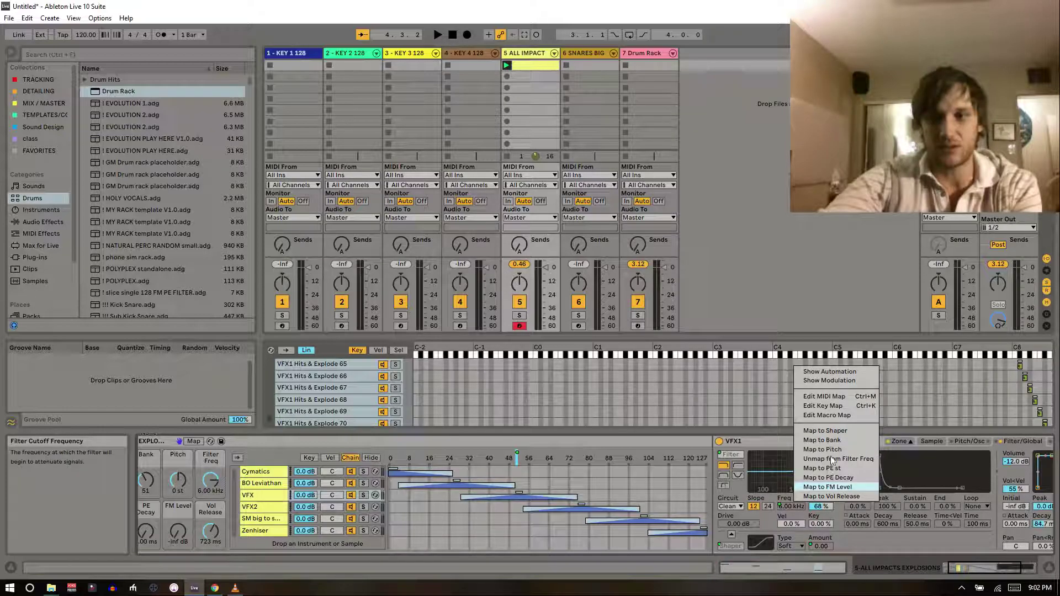
left_click(835, 459)
mouse_move(818, 473)
left_mouse_down()
mouse_move(813, 488)
mouse_move(821, 471)
left_mouse_up()
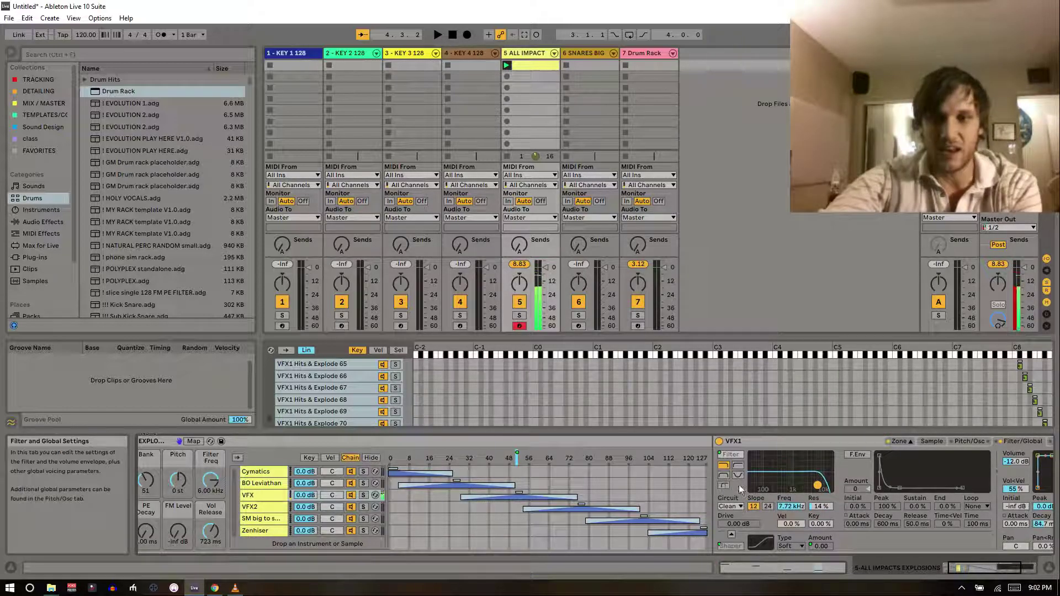
Switch VFX1 to the morph filter, map Morph to the Filter Freq macro at 29, and set the filter to 1.37 kHz with 9.1% resonance
left_click(723, 484)
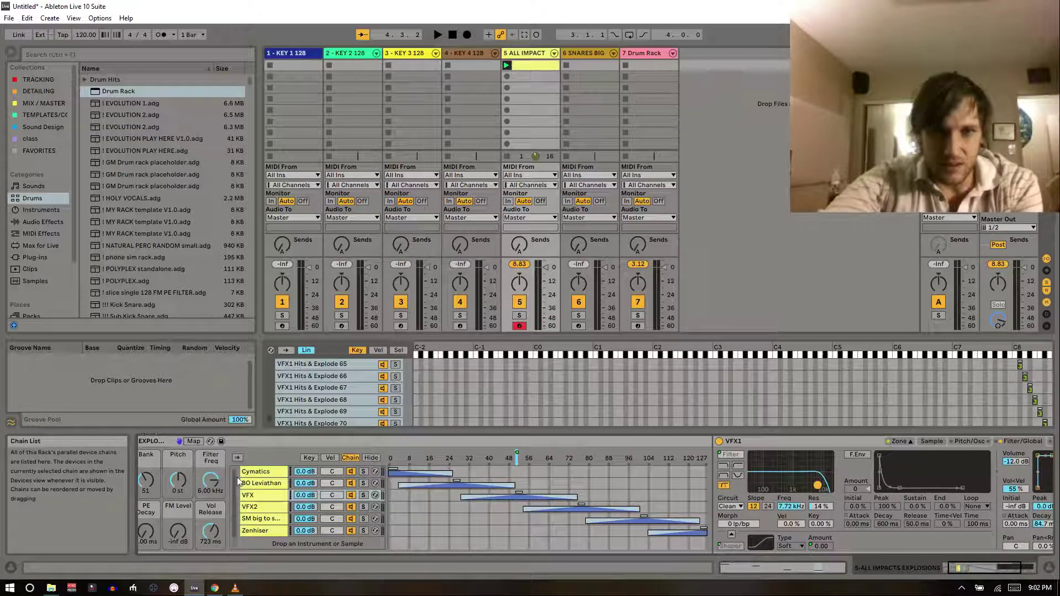
right_click(727, 525)
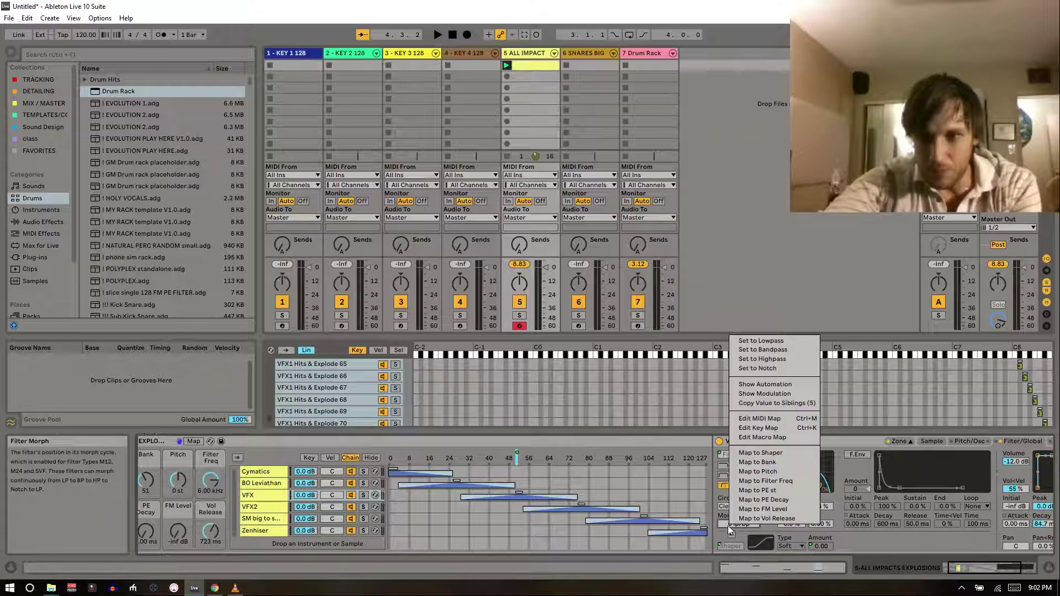
left_click(757, 481)
left_click_drag(208, 483, 209, 488)
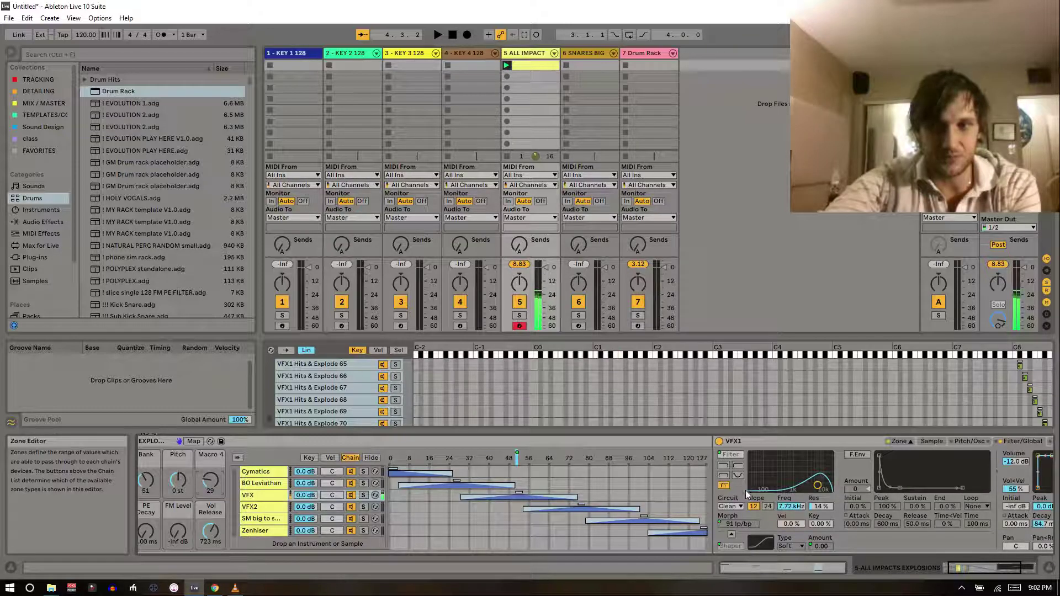
left_click_drag(819, 486, 797, 487)
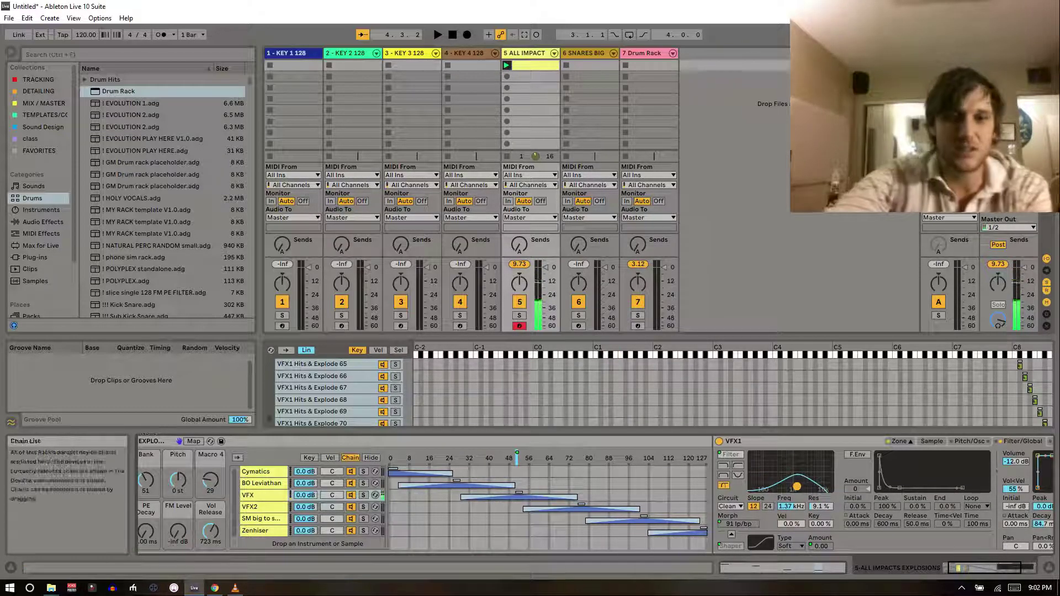
Set the rack's PE st macro to +25 st, PE Decay to 1.22 s and Pitch to -24 st
left_click_drag(996, 566, 912, 576)
left_click_drag(174, 538, 211, 543)
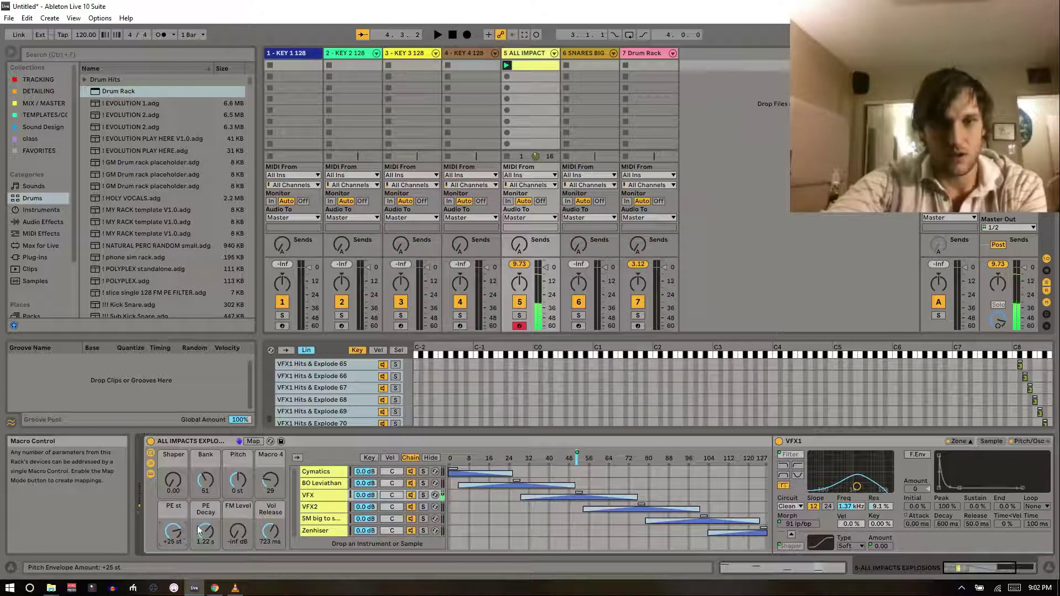
left_click(246, 484)
type("-2")
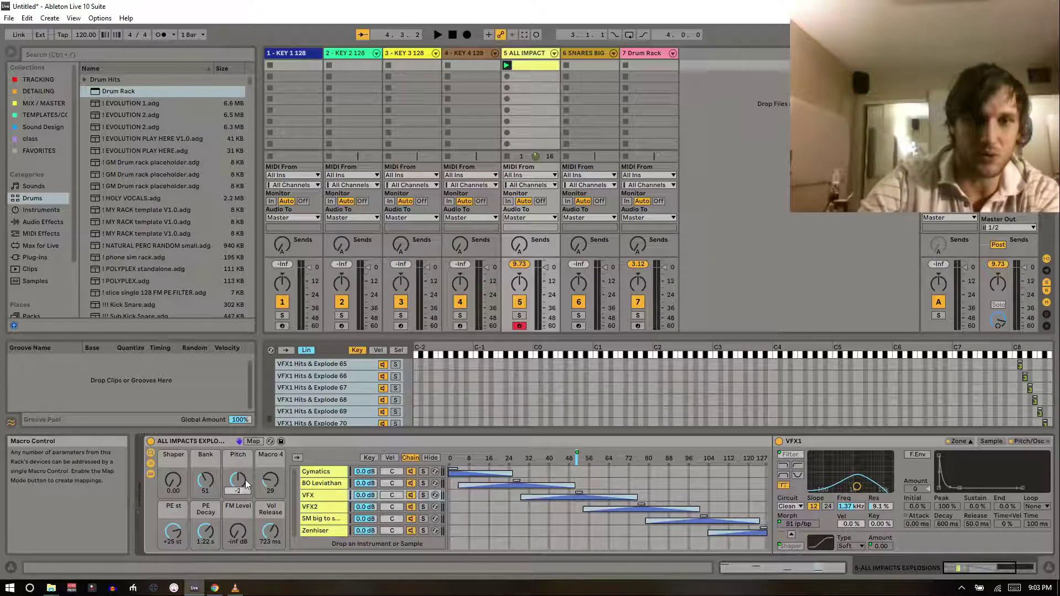
type("4")
key("Return")
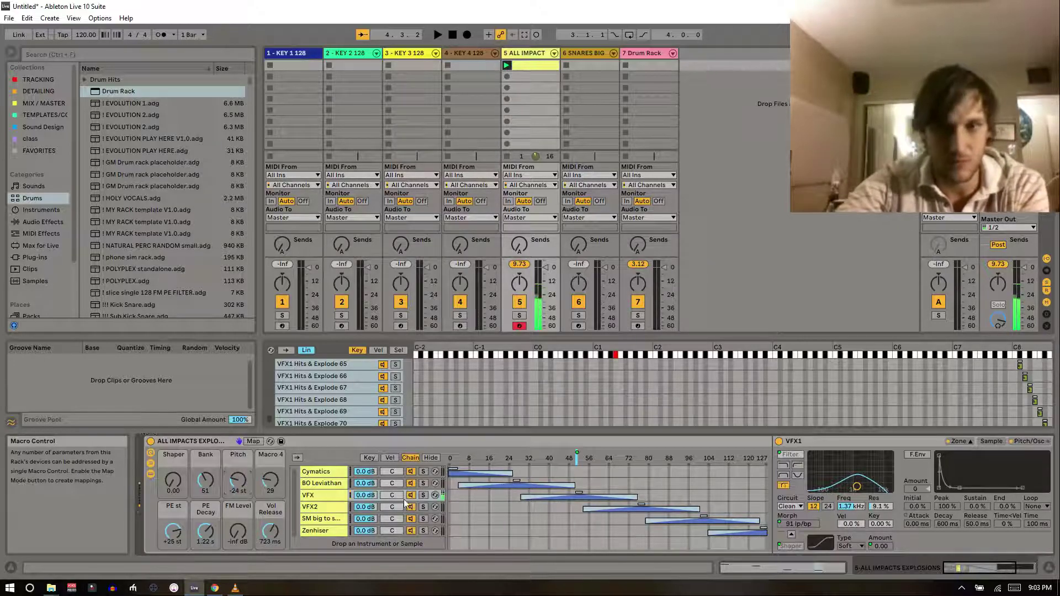
Set Macro 4 to 127, PE st to +21 st, PE Decay to 19.5 s, FM Level to -19 dB and Shaper to 46
left_click_drag(262, 480, 262, 419)
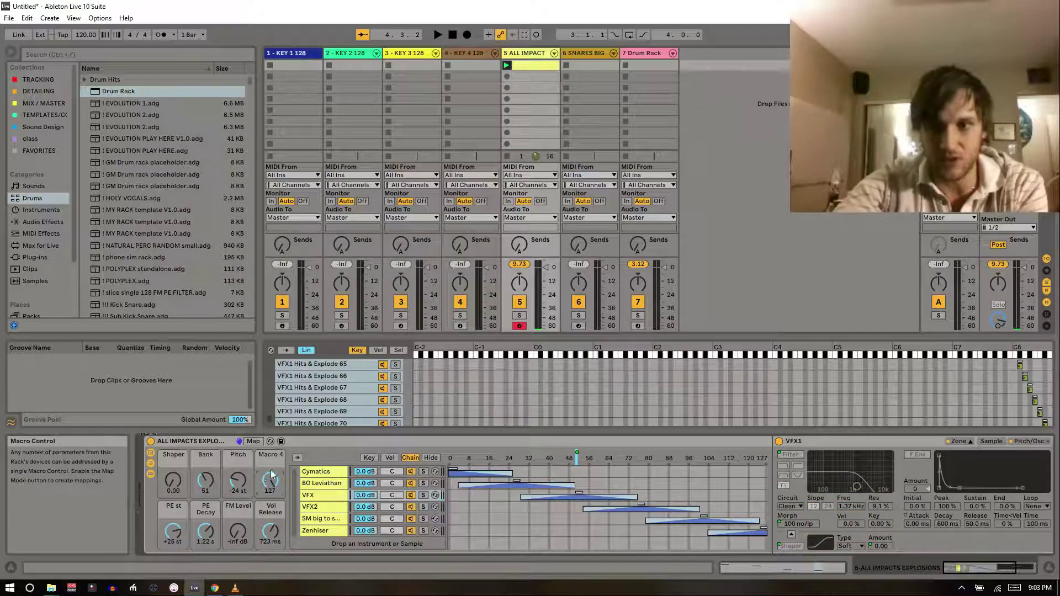
mouse_move(175, 532)
left_mouse_down()
mouse_move(209, 538)
mouse_move(179, 537)
left_mouse_up()
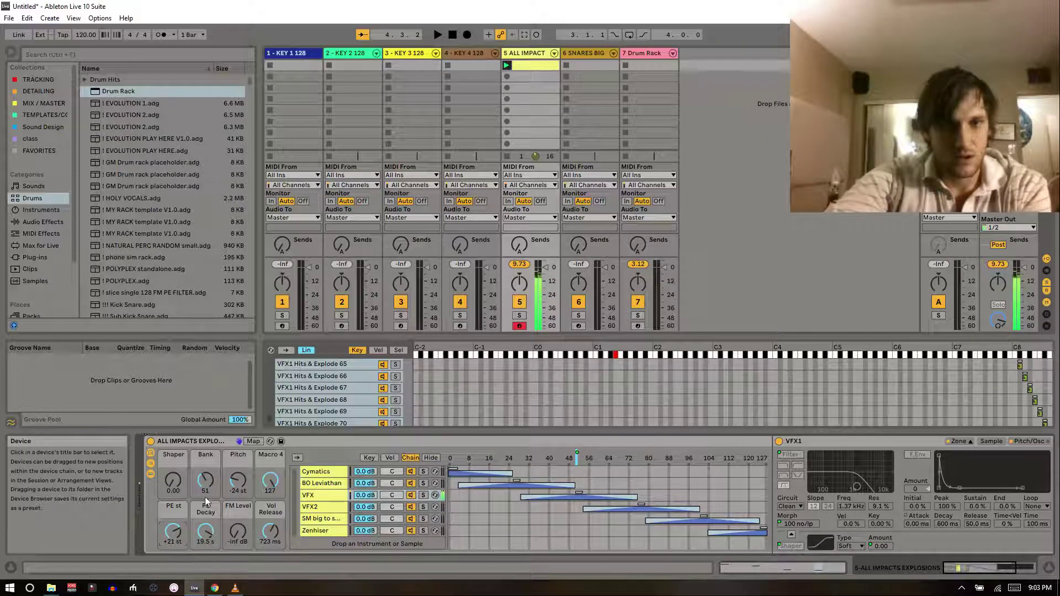
left_click_drag(236, 536, 239, 538)
left_click_drag(174, 492, 175, 491)
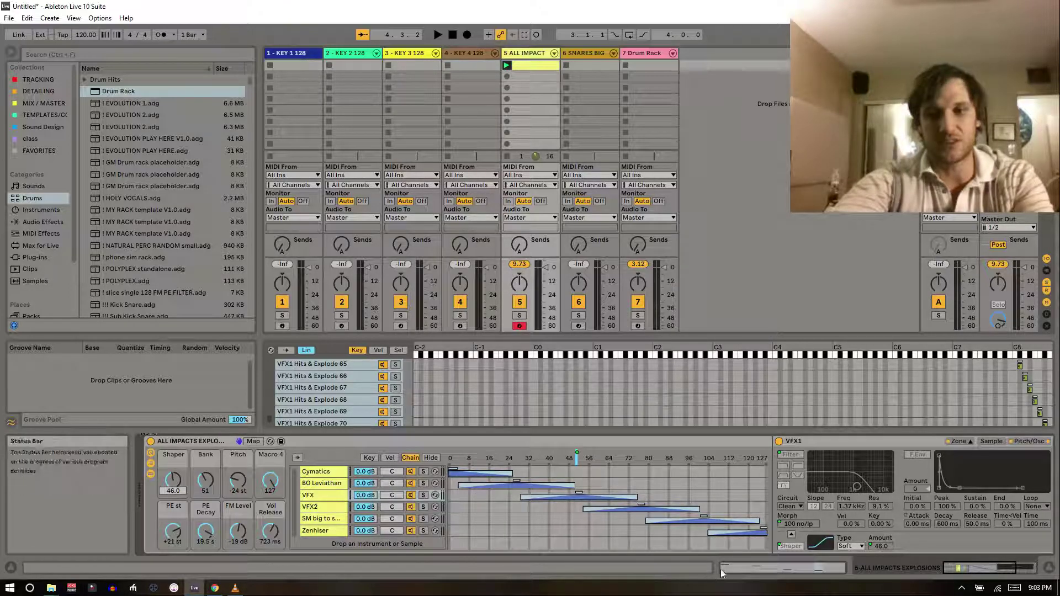
Set the Bank macro to 35, FM Level to -inf dB and PE Decay to 49.3 ms
right_click(786, 485)
left_click(619, 444)
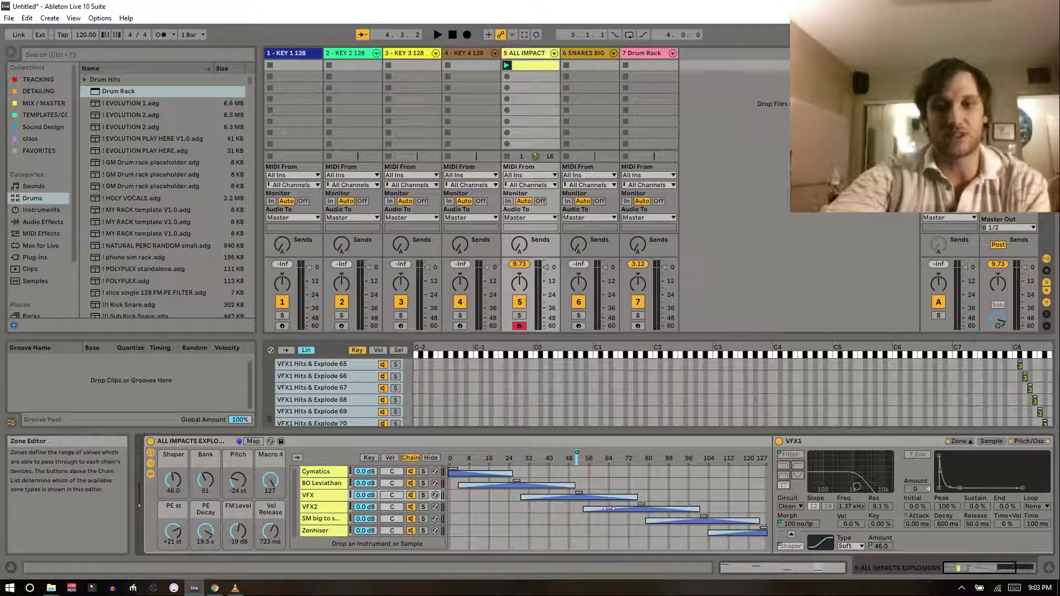
left_click_drag(204, 491, 201, 493)
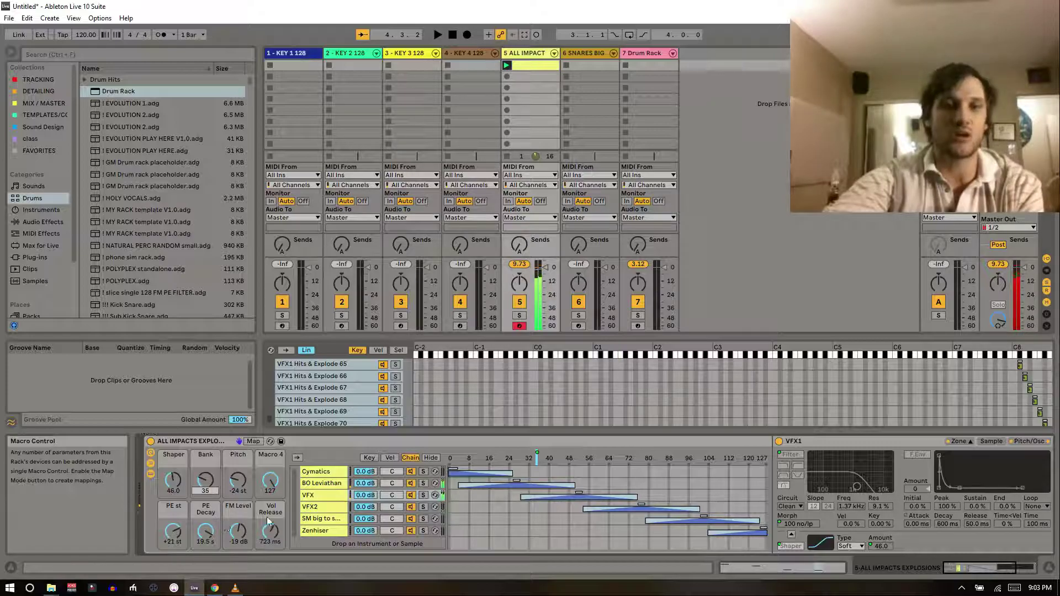
left_click_drag(238, 533, 202, 532)
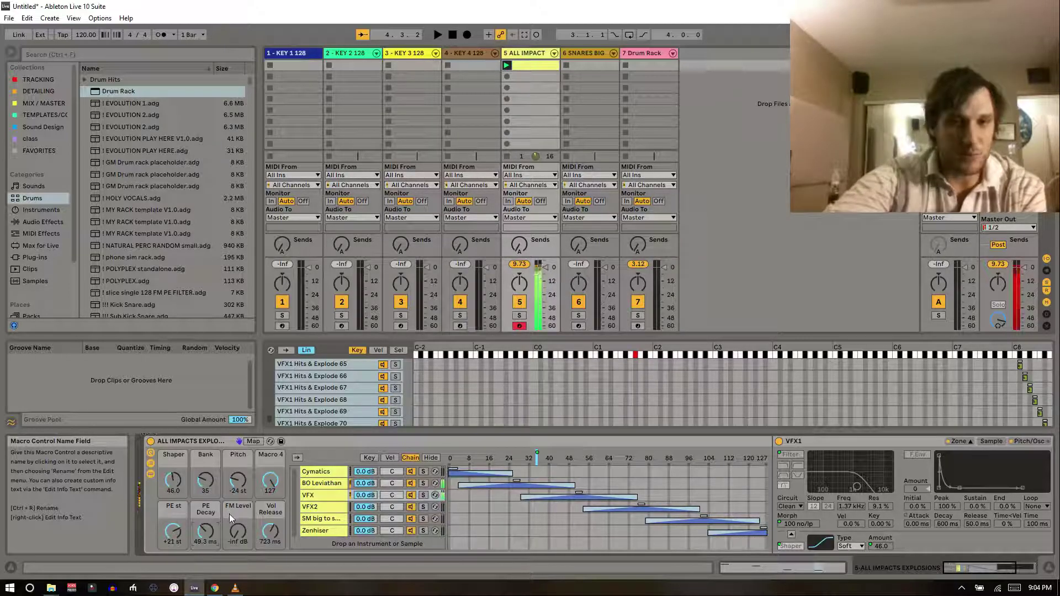
Audition the VFX and BO Leviathan chains, setting Bank to 42 and Shaper to 64 and leaving BO Leviathan soloed
left_click(423, 483)
left_click(423, 496)
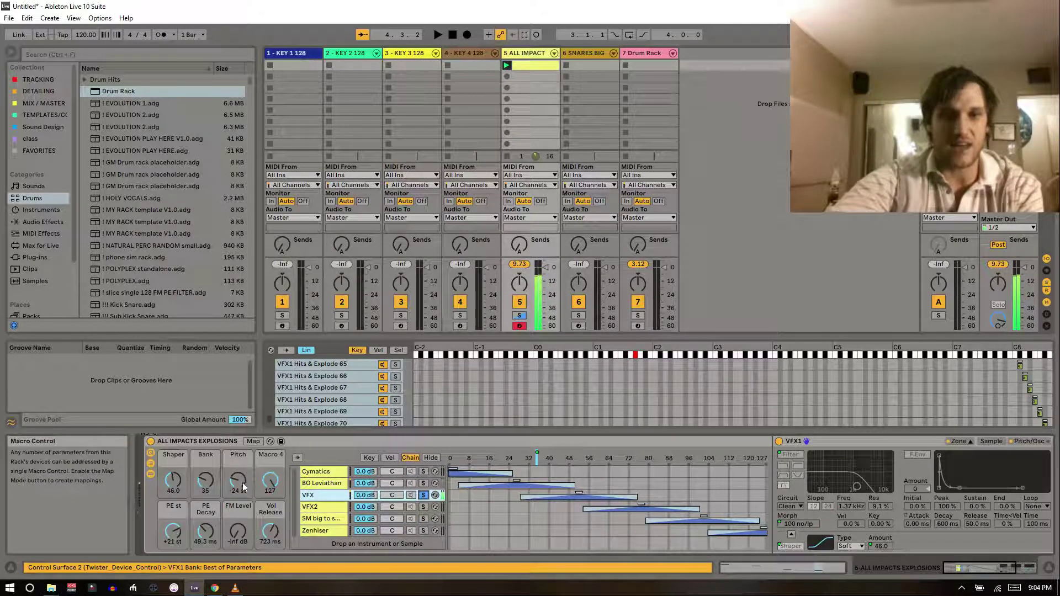
left_click_drag(203, 484, 204, 482)
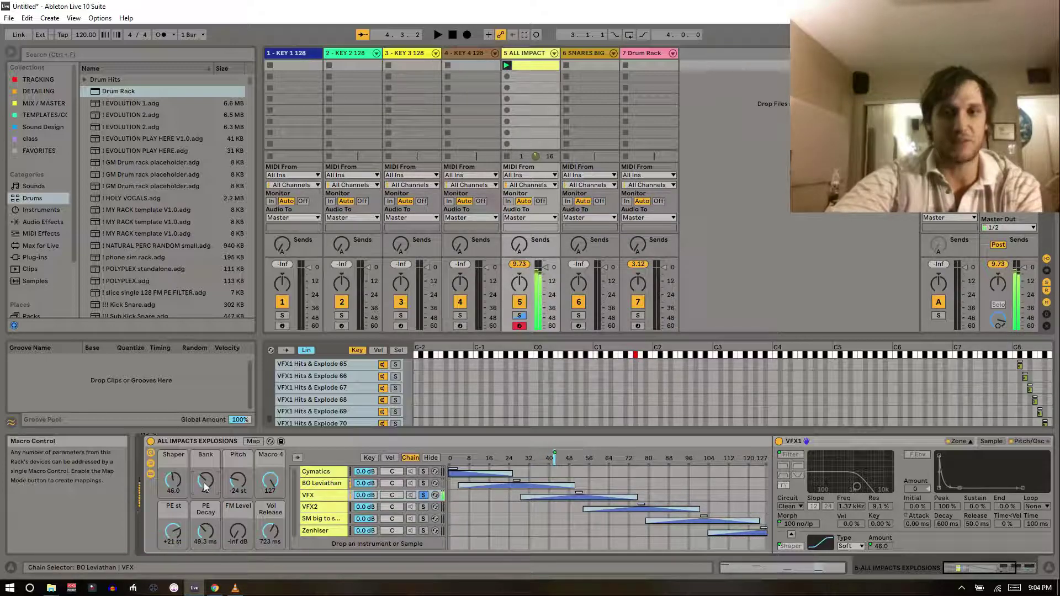
left_click(423, 484)
left_click_drag(174, 486, 175, 476)
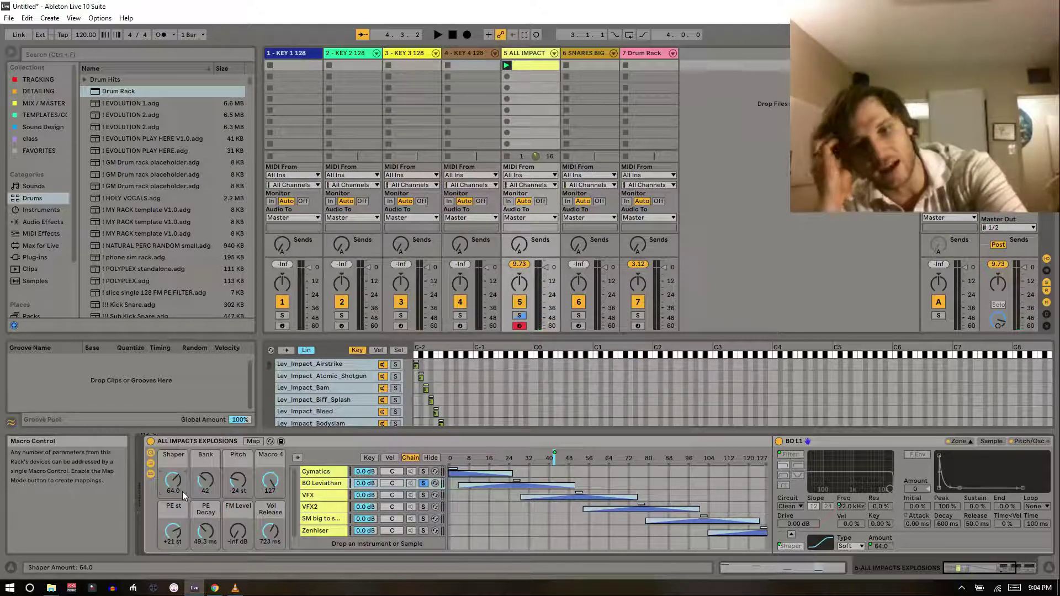
Compare the KEY 1, KEY 2 and KEY 4 racks, and view the ALL IMPACT rack's SM big to small chain
left_click(286, 57)
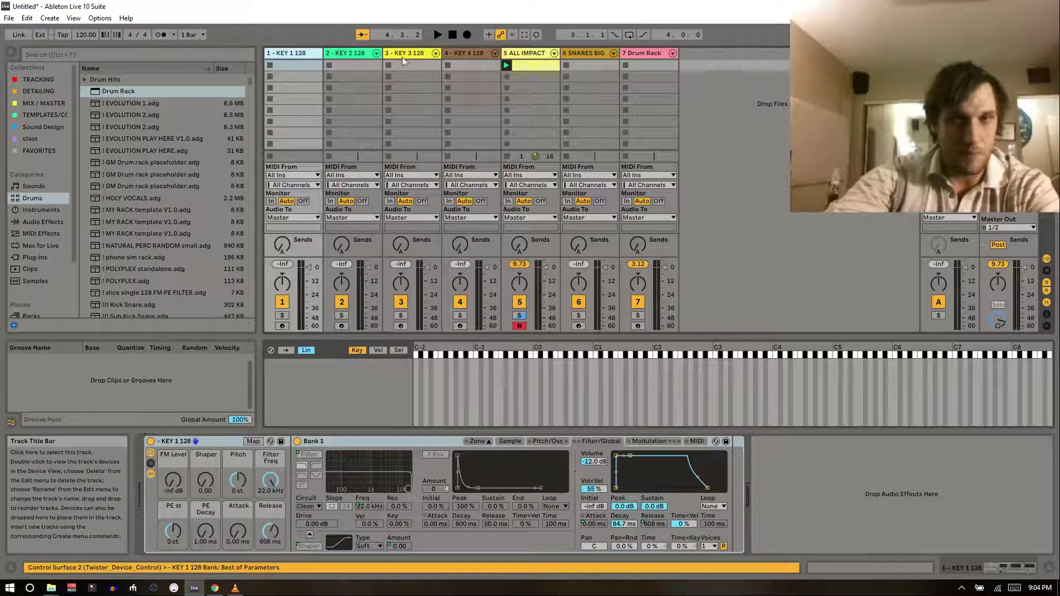
left_click(333, 56)
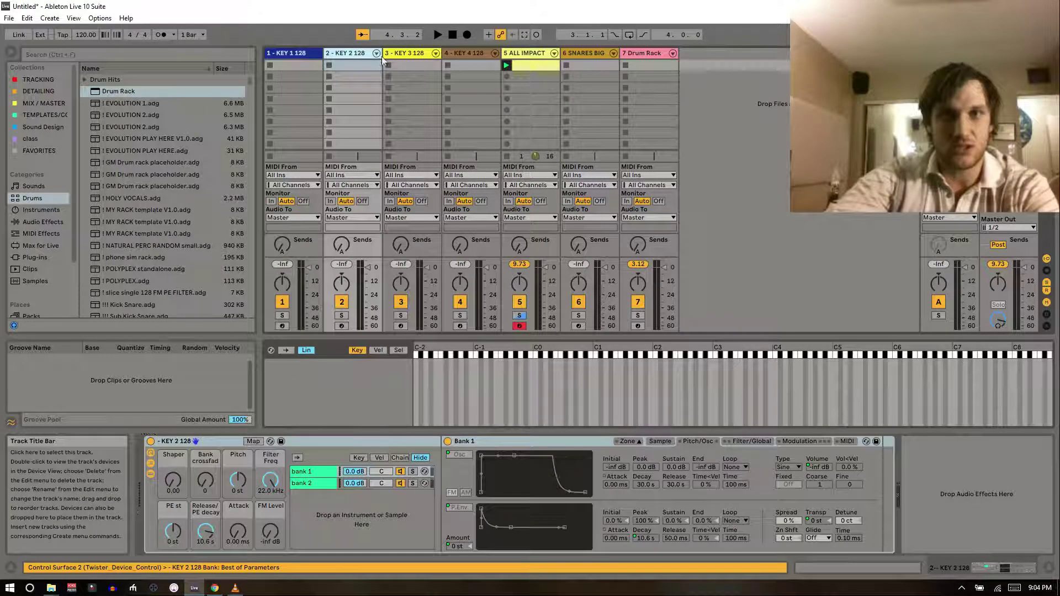
left_click(460, 53)
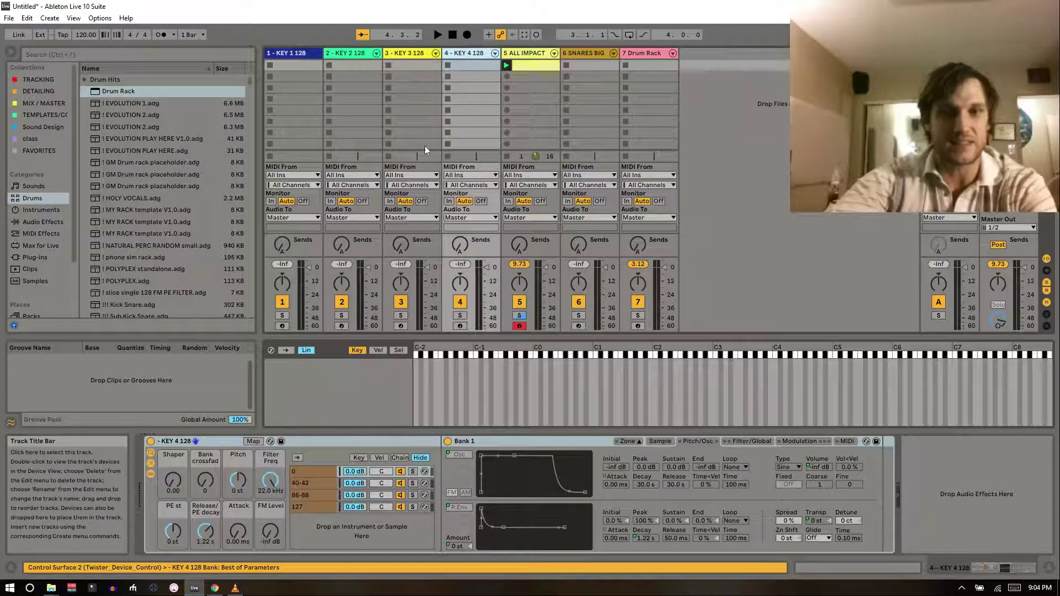
left_click(527, 54)
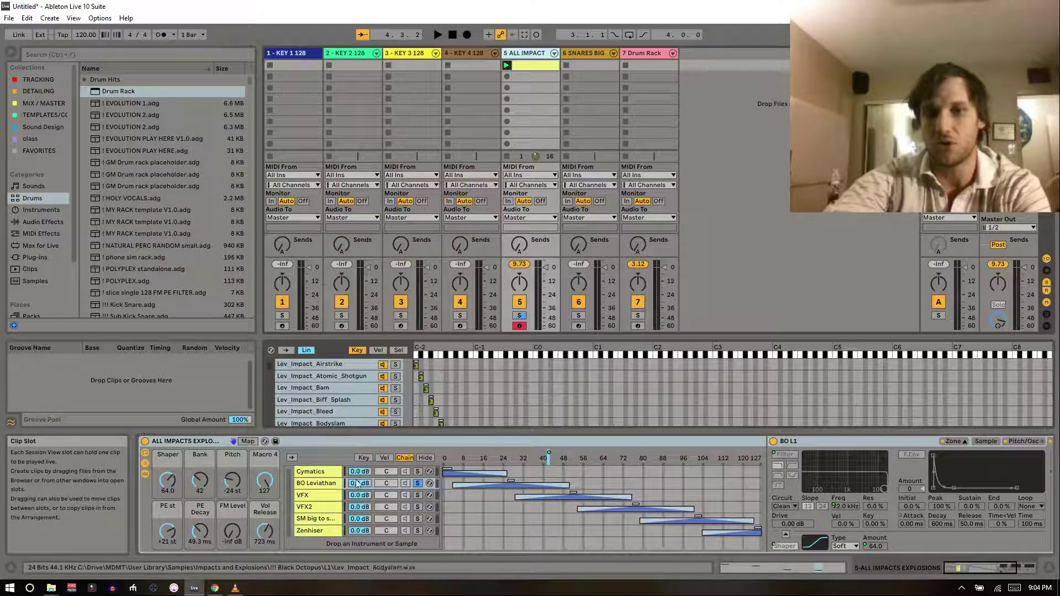
left_click(329, 519)
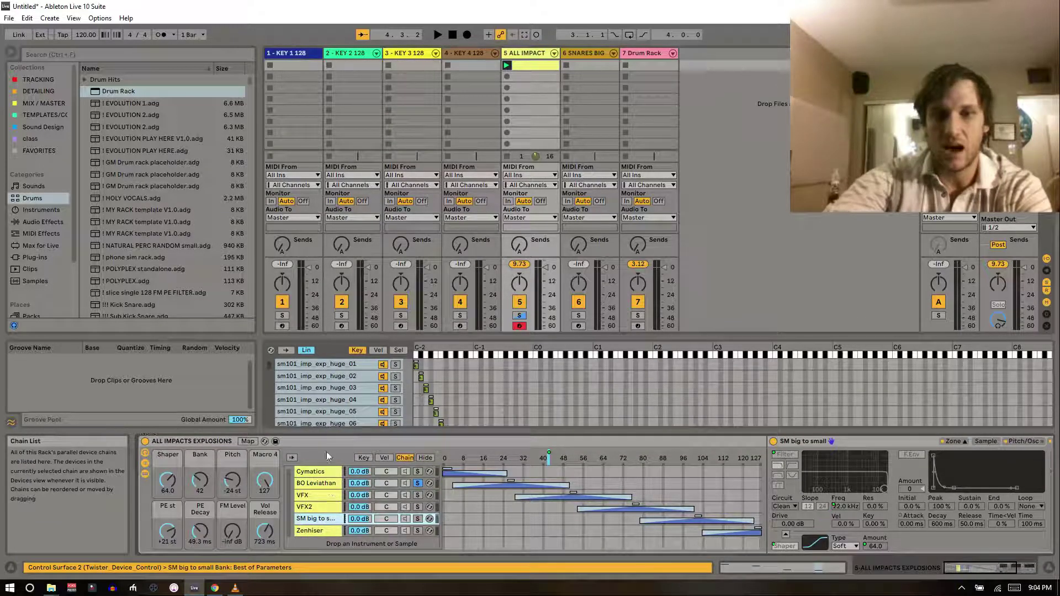
Compare how the bank chains are spread over the chain select range in the KEY 2, KEY 3 and KEY 4 racks
scroll(329, 392, "down", 4)
left_click(360, 53)
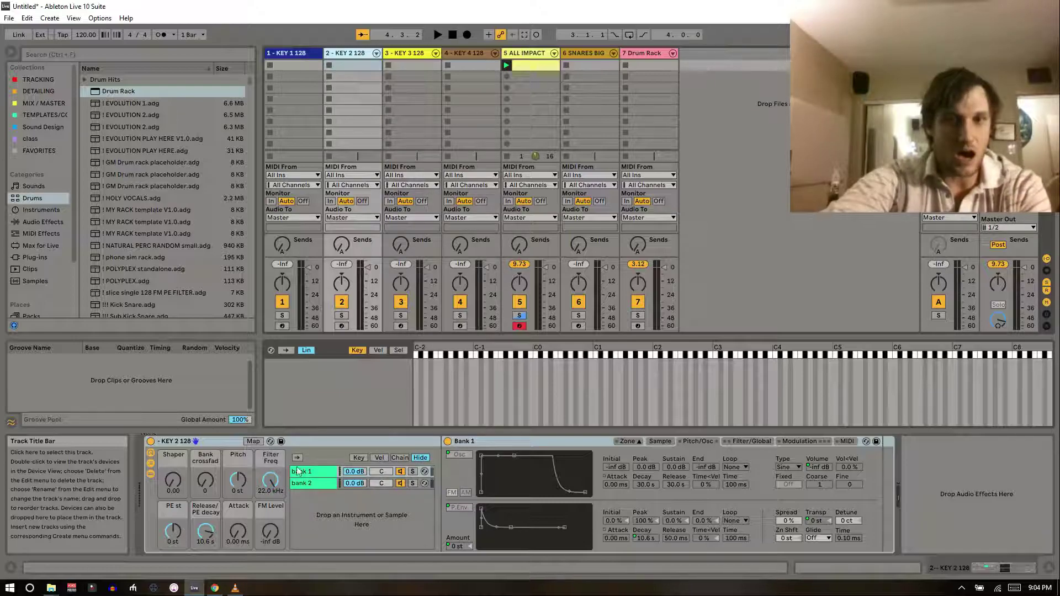
left_click(359, 457)
left_click(380, 458)
left_click(400, 458)
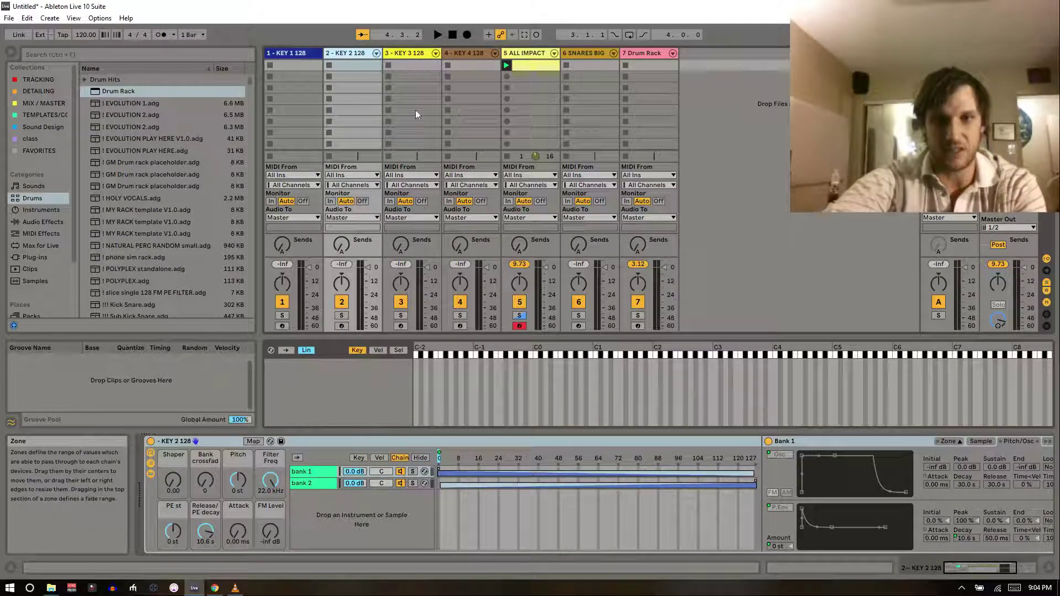
left_click(410, 55)
left_click(401, 458)
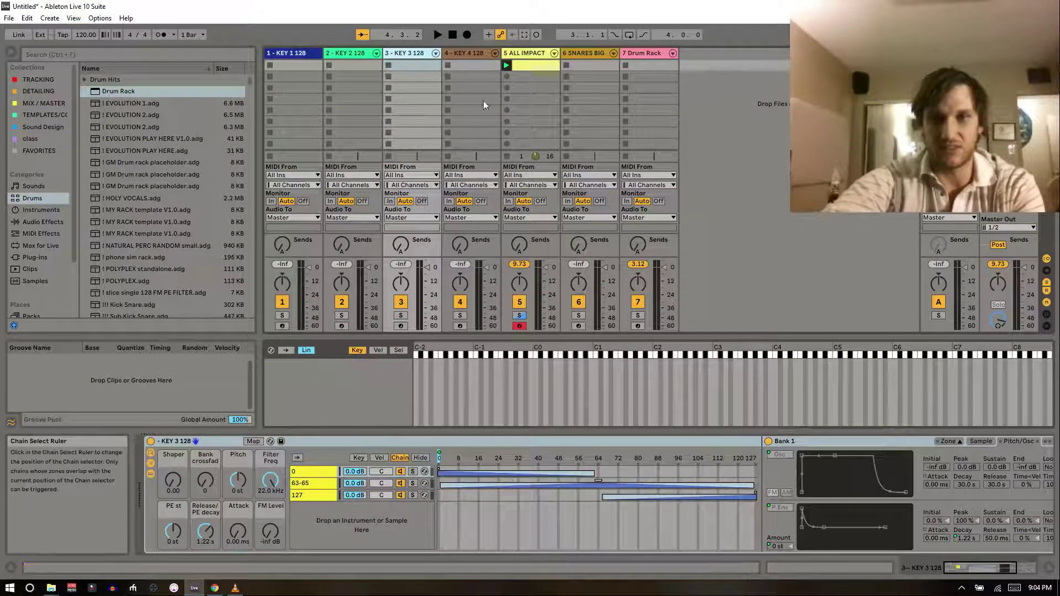
left_click(462, 59)
left_click(401, 458)
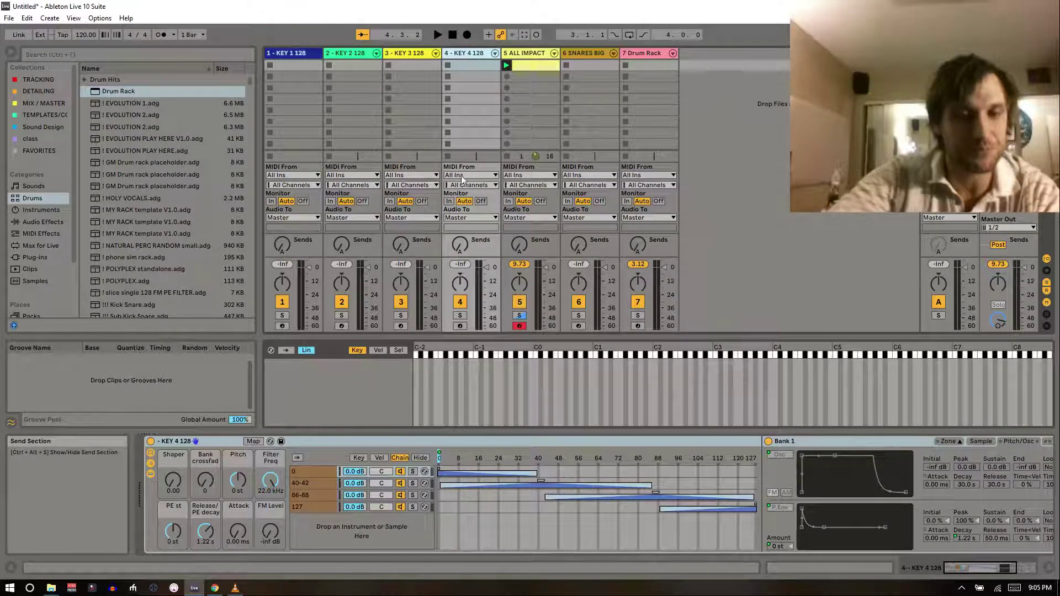
Unsolo the BO Leviathan chain in the ALL IMPACT rack and review the rack's macro mappings
left_click(522, 52)
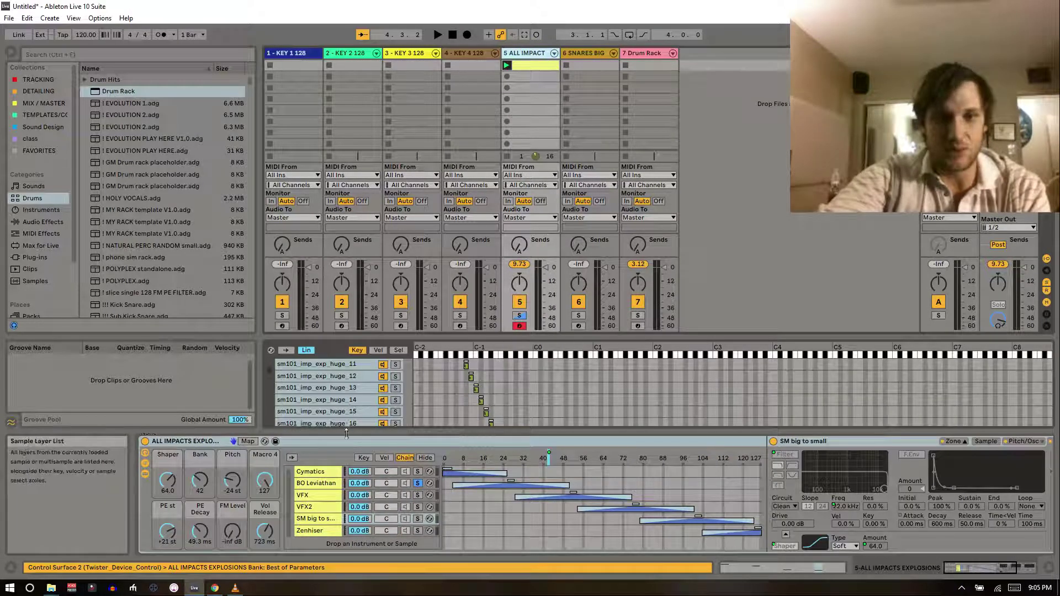
left_click(417, 483)
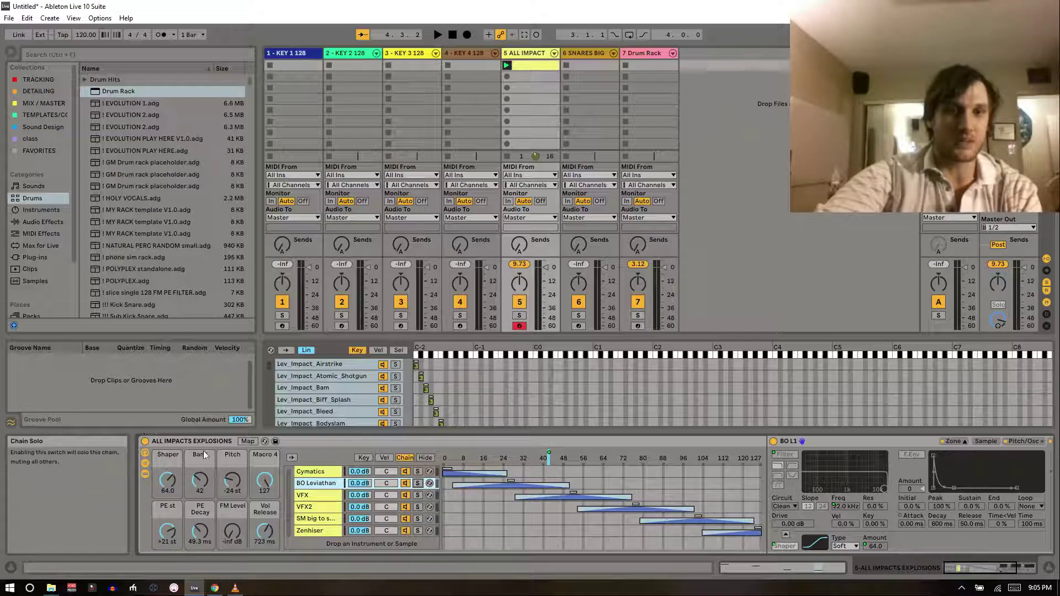
left_click(248, 442)
scroll(226, 244, "down", 10)
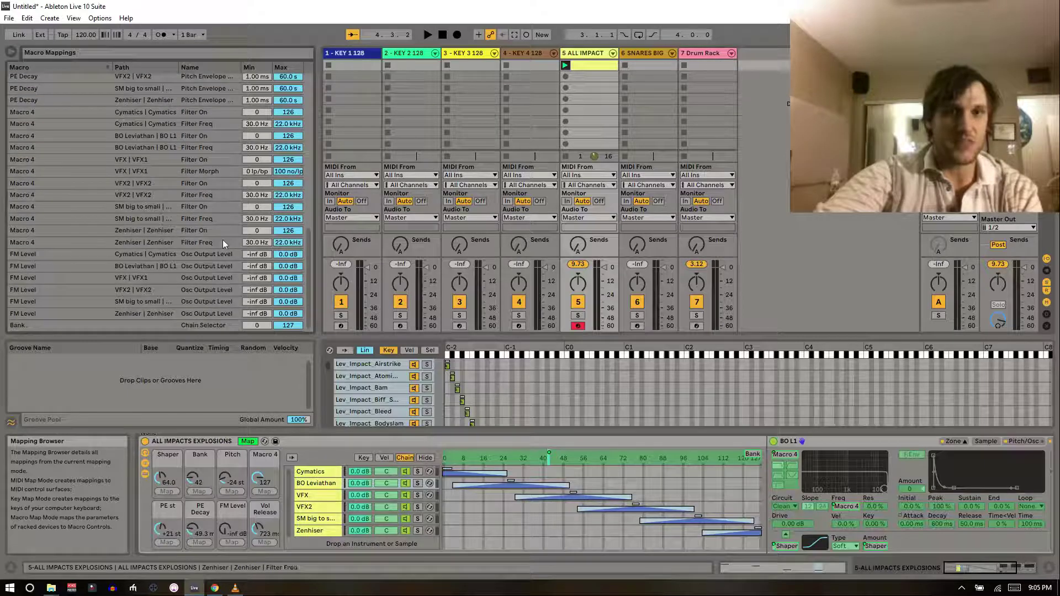
Examine the KEY 1 rack's macro mappings and try out its FM Level and Shaper macros, resetting both
left_click(359, 53)
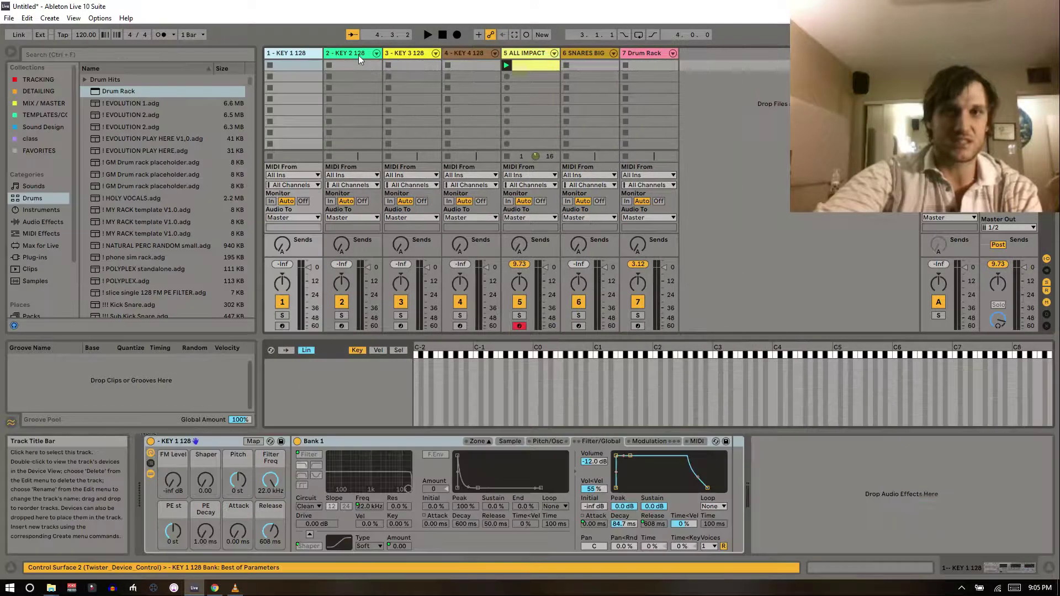
left_click(252, 441)
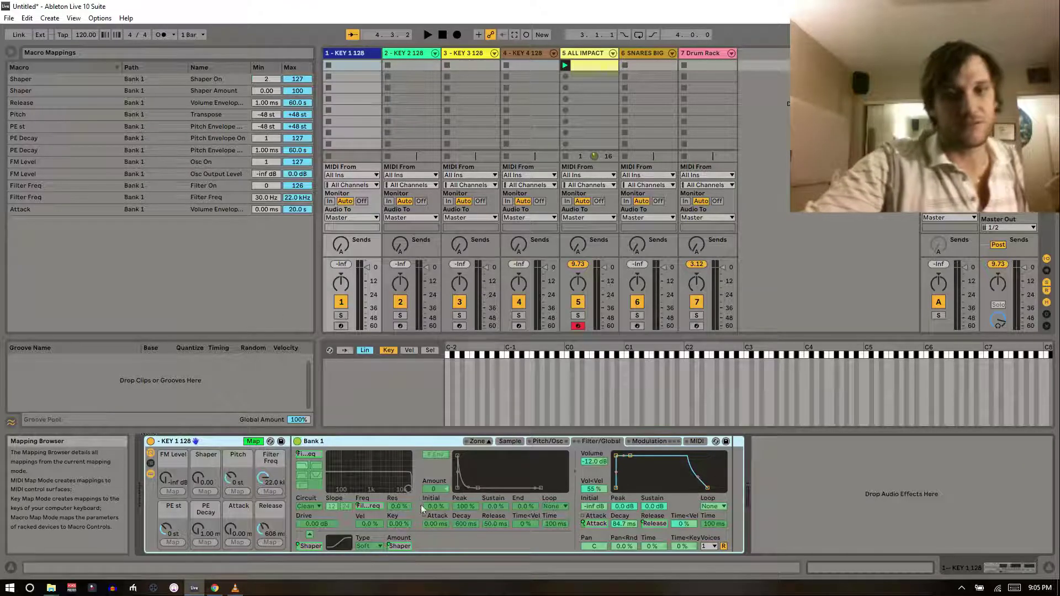
left_click(253, 441)
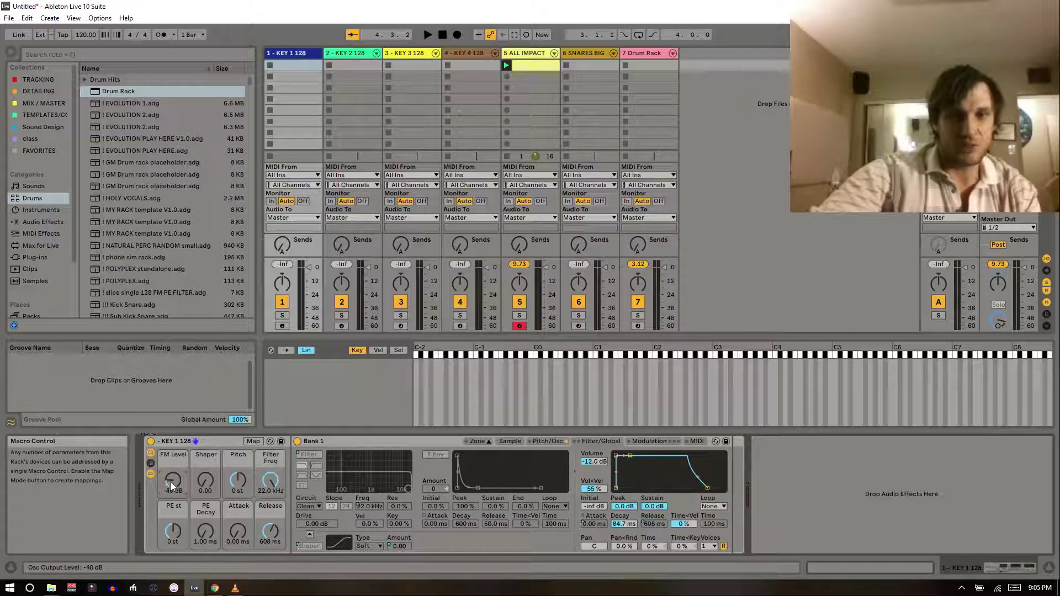
left_click_drag(171, 486, 198, 476)
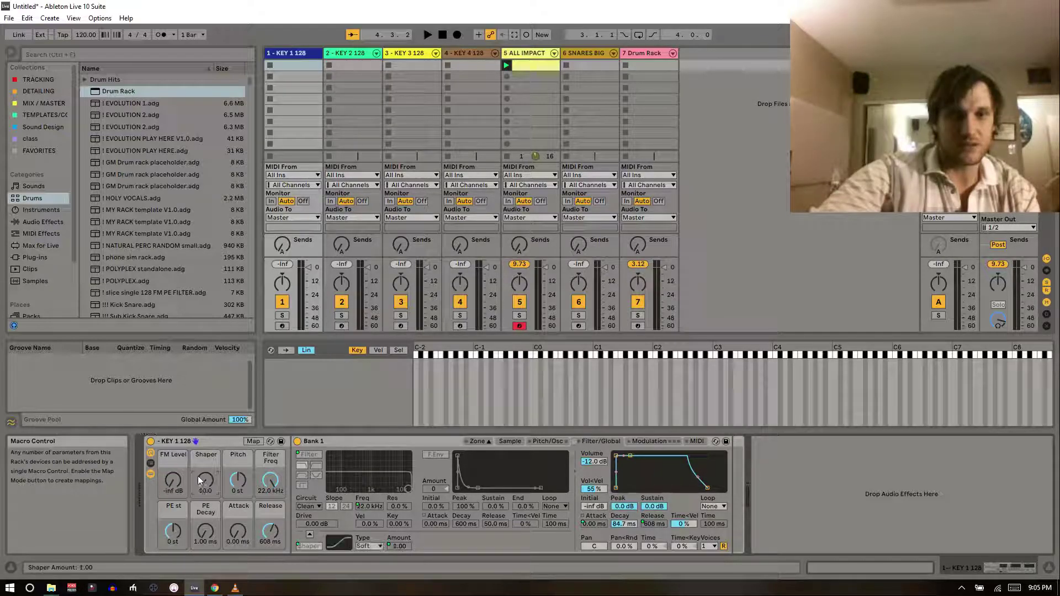
key("Delete")
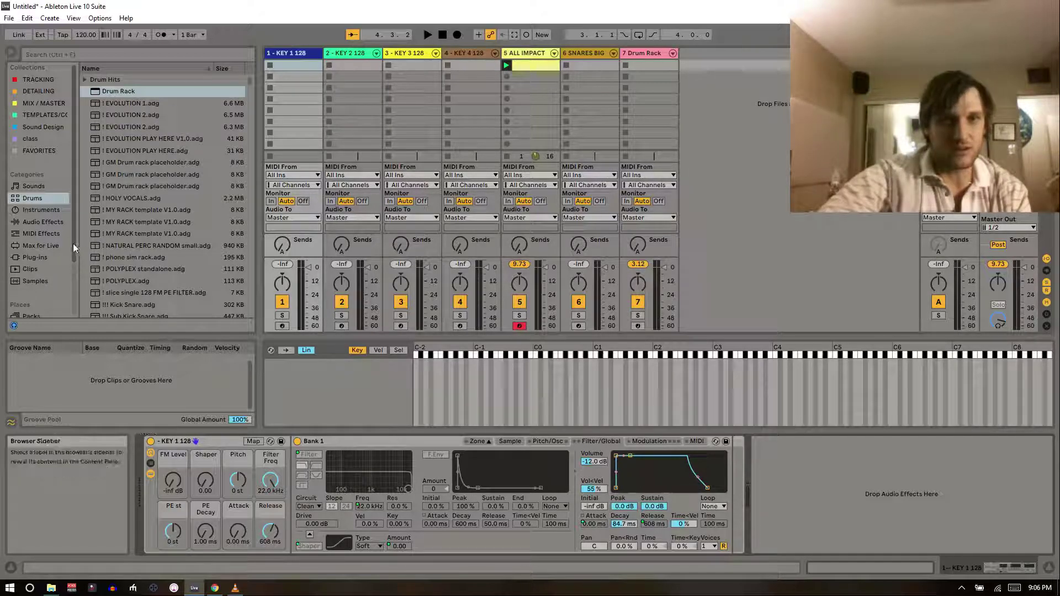
Search the samples for "kick" and load 01_160 BPM Kick through 170 Kick loop2 into the KEY 1 rack's Sampler
left_click(85, 55)
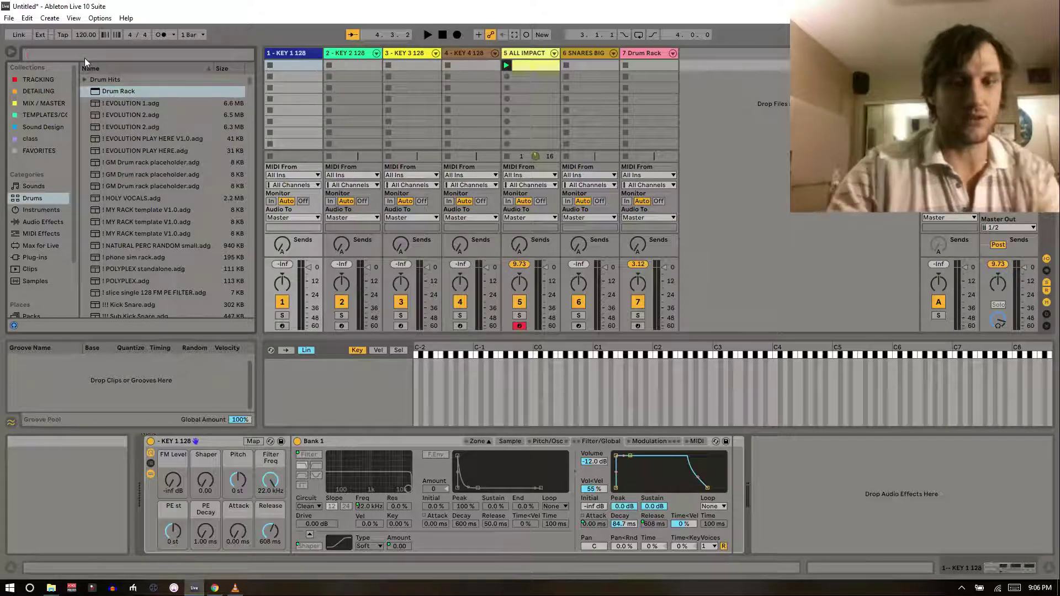
type("kick")
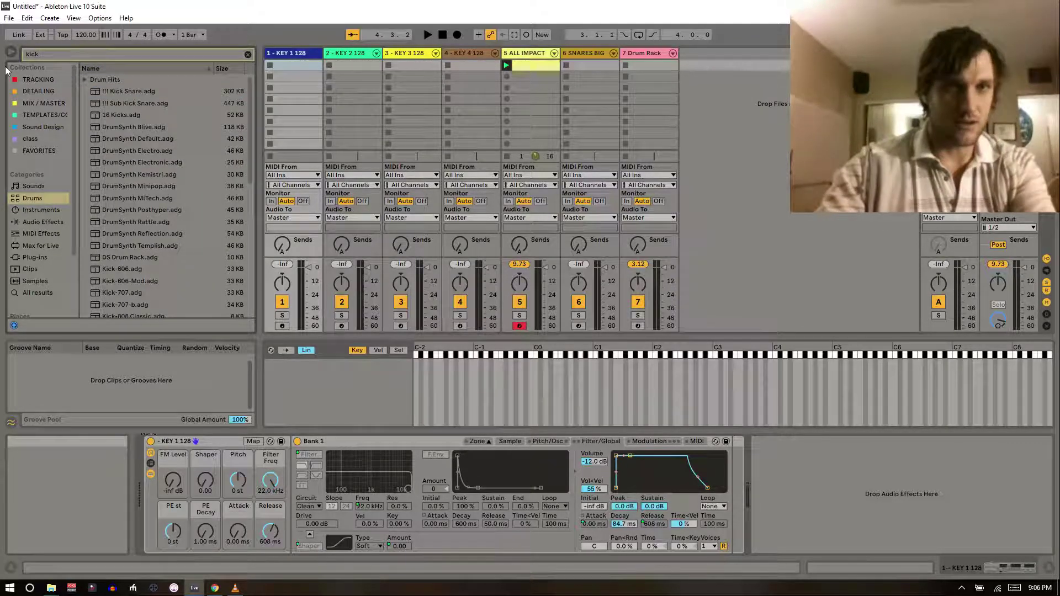
left_click(34, 277)
scroll(173, 193, "down", 10)
left_click(146, 250, "shift")
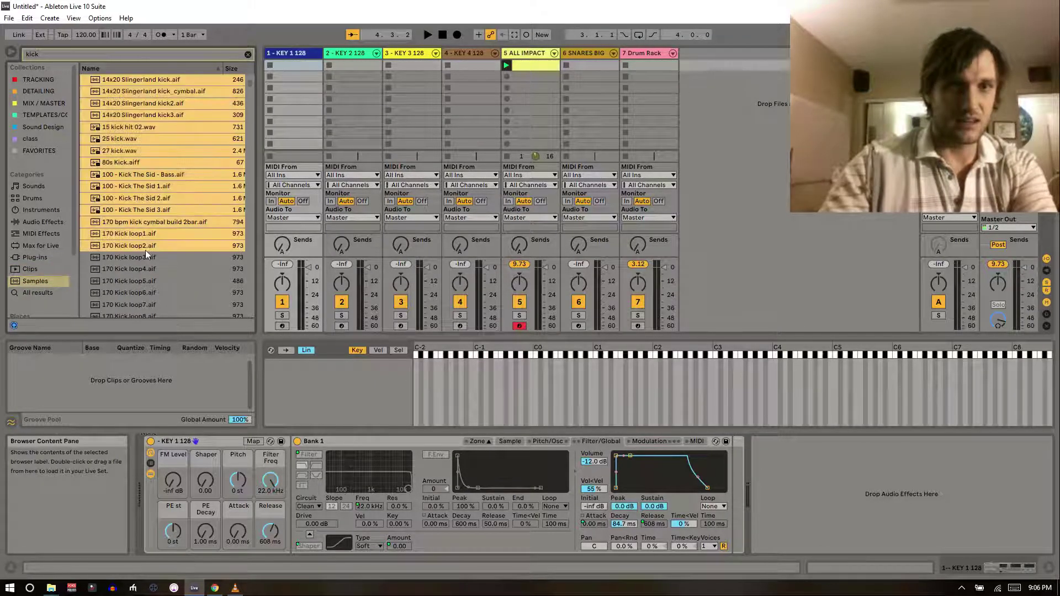
left_click_drag(149, 232, 295, 375)
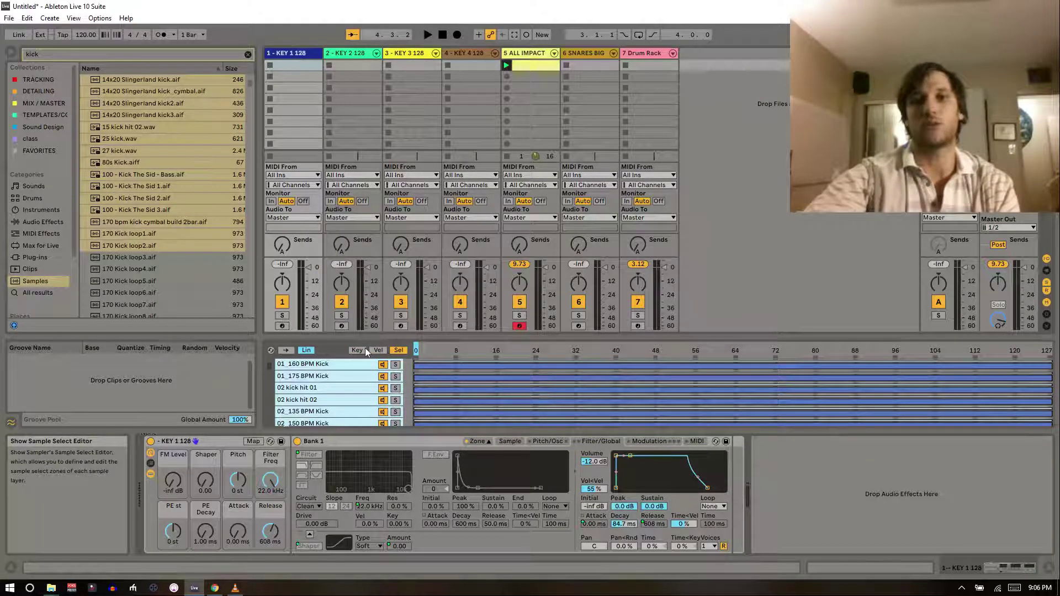
Distribute the key ranges of the loaded kick samples equally and check their zones across the keyboard
right_click(363, 364)
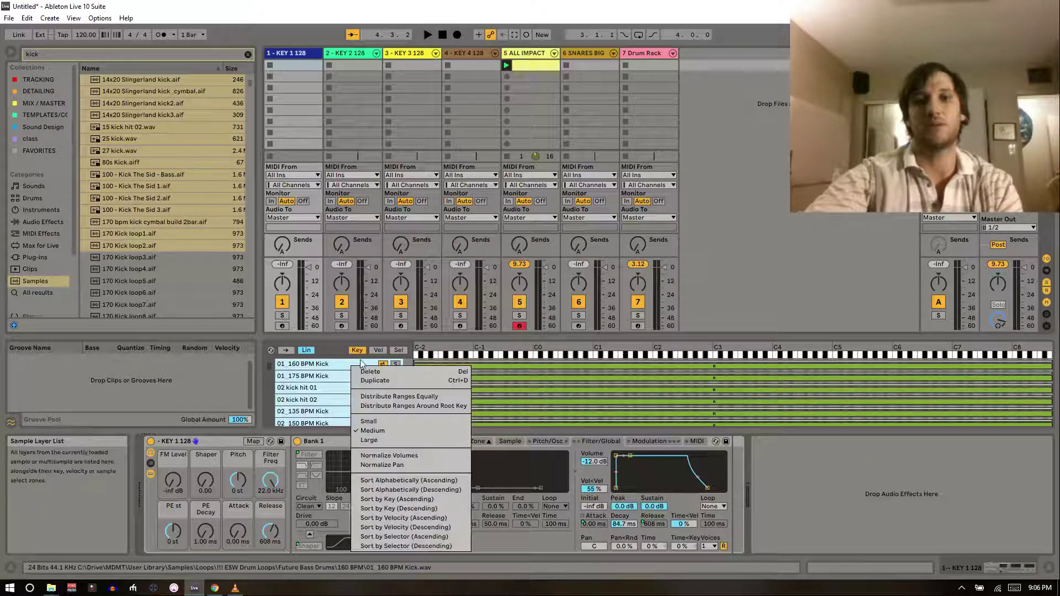
left_click(399, 395)
scroll(431, 378, "down", 8)
scroll(429, 373, "down", 3)
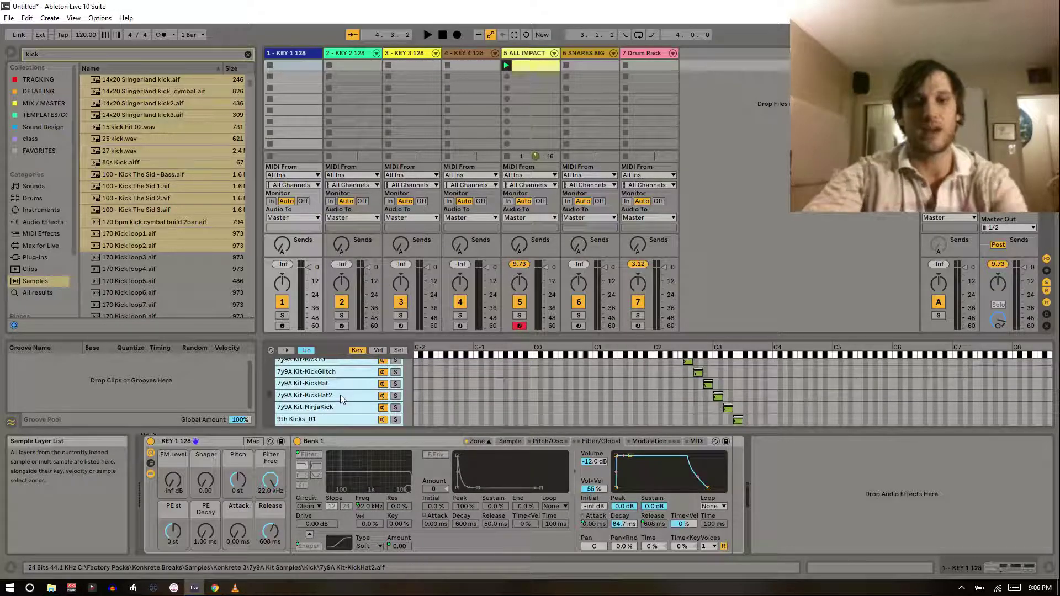
scroll(339, 395, "up", 10)
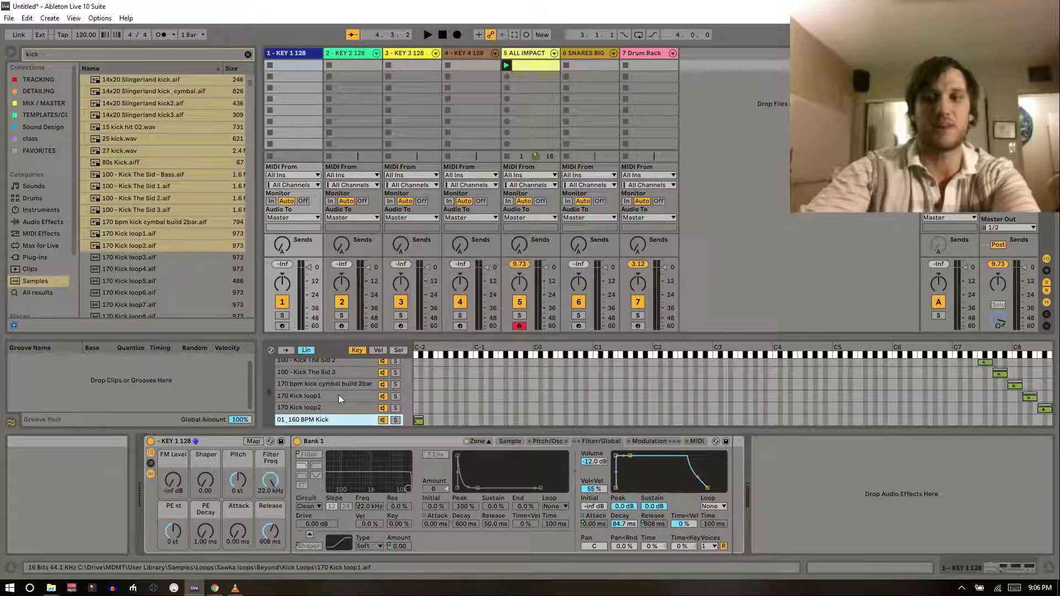
left_click(1014, 385)
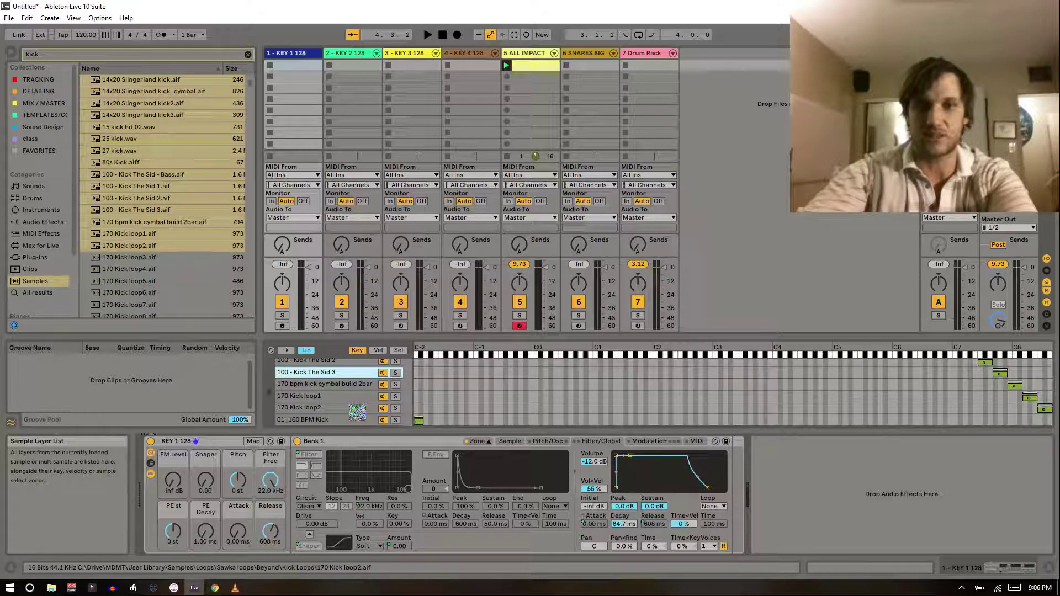
left_click(357, 409)
left_click(363, 421)
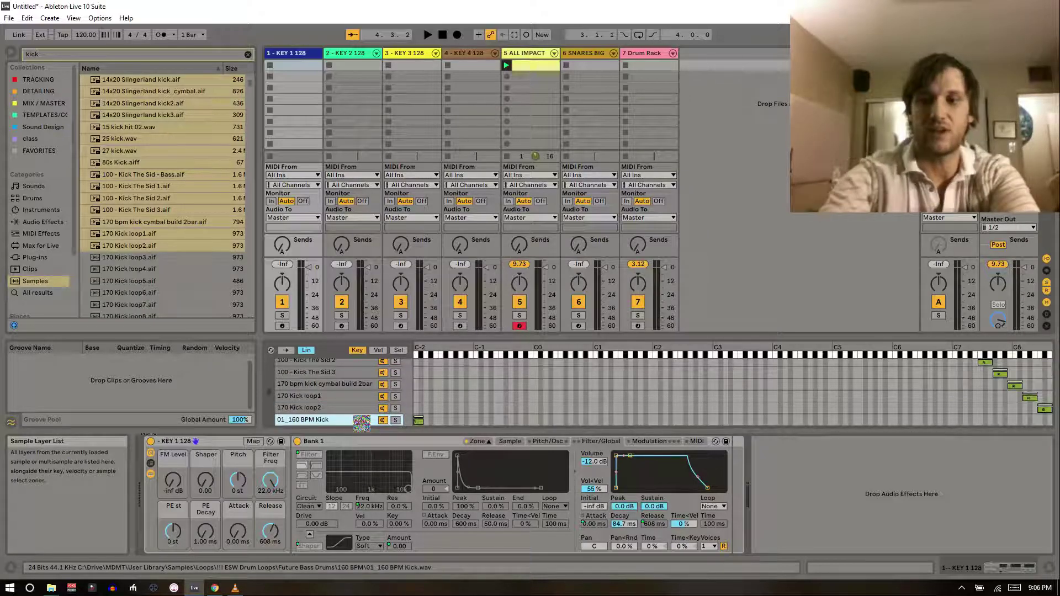
key("shift+Page_Down")
key("shift+Page_Down")
key("shift+Page_Down")
key("shift+Page_Down")
key("shift+Page_Down")
key("shift+Page_Down")
key("shift+Page_Down")
key("shift+Page_Down")
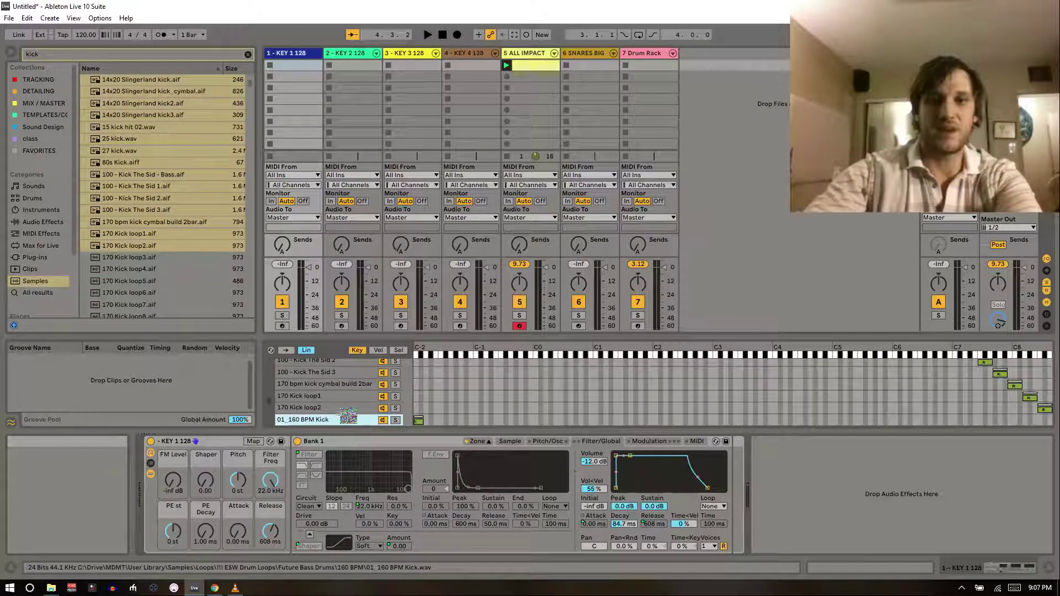
Select every kick sample in the Sampler's list, including the repeated copies, and distribute their key ranges equally
left_click(360, 385)
key("ctrl+a")
right_click(361, 390)
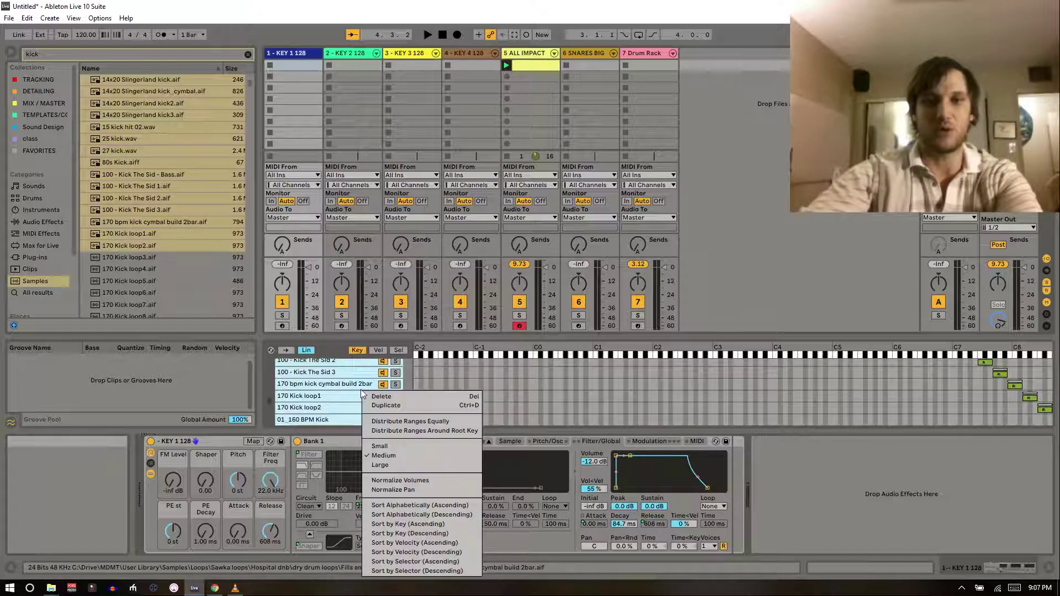
left_click(398, 421)
Examine how the redistributed kick samples and their copies are assigned to single keys along the keyboard
scroll(367, 407, "down", 5)
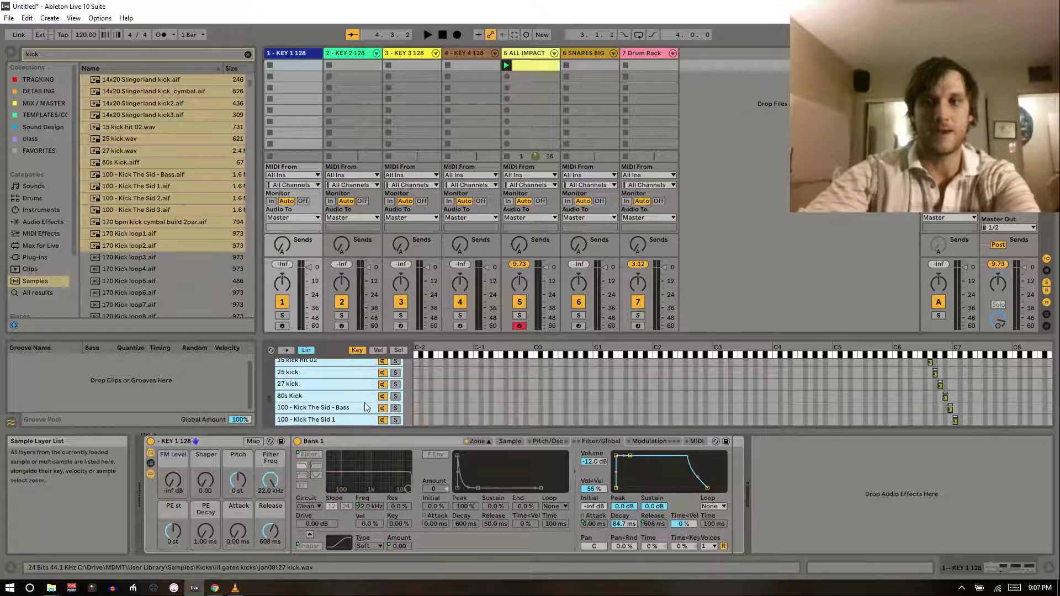
scroll(360, 392, "down", 10)
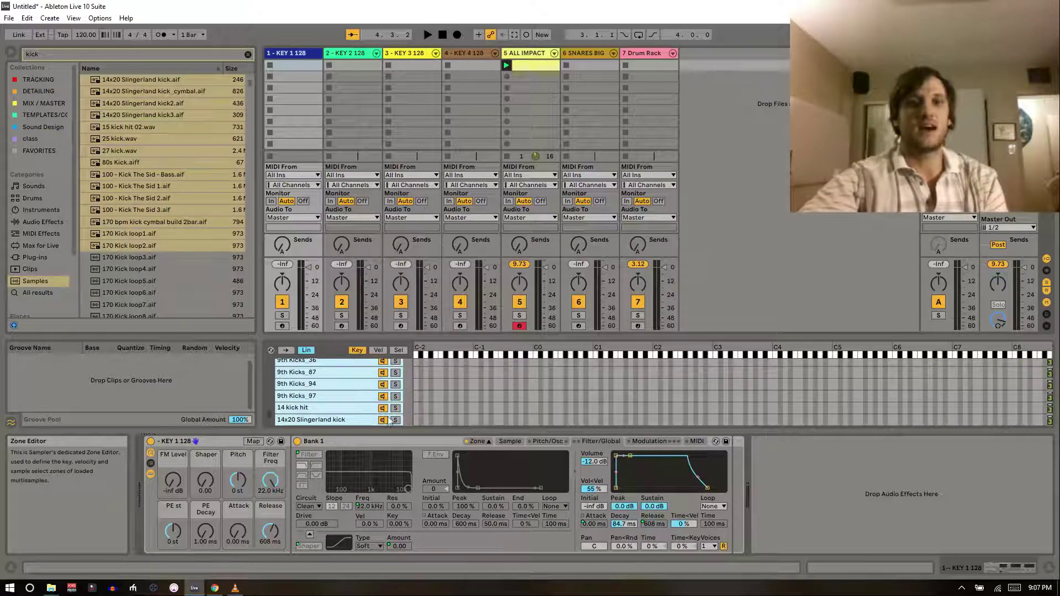
scroll(345, 399, "up", 5)
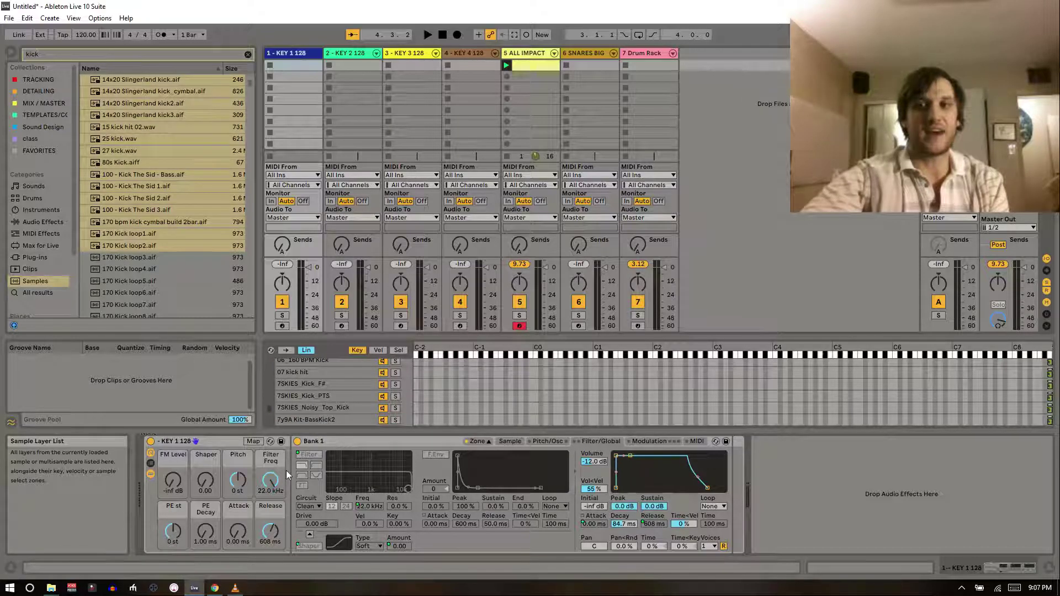
scroll(360, 402, "down", 5)
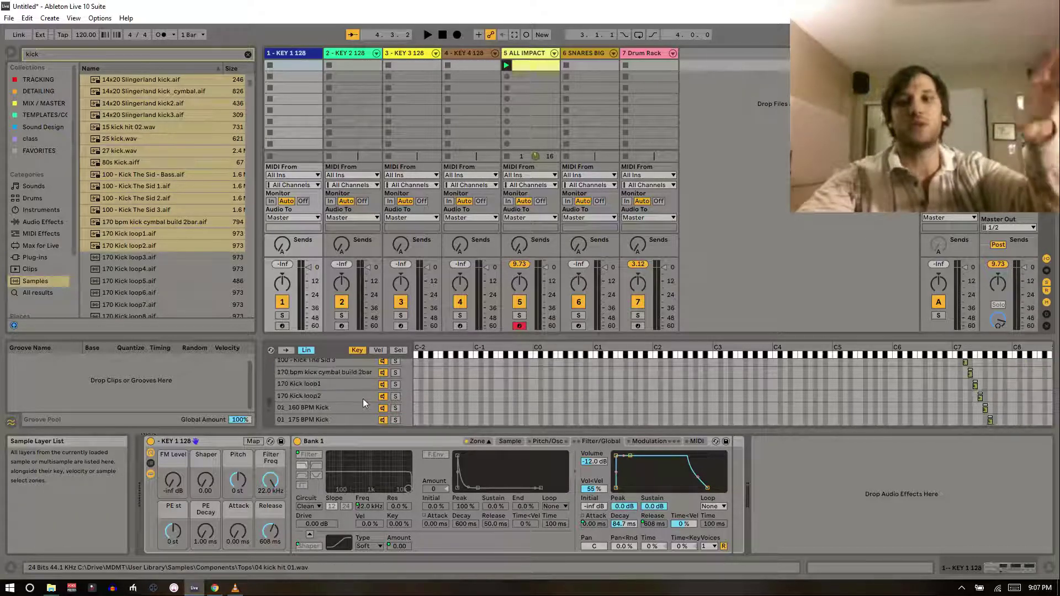
scroll(362, 399, "up", 8)
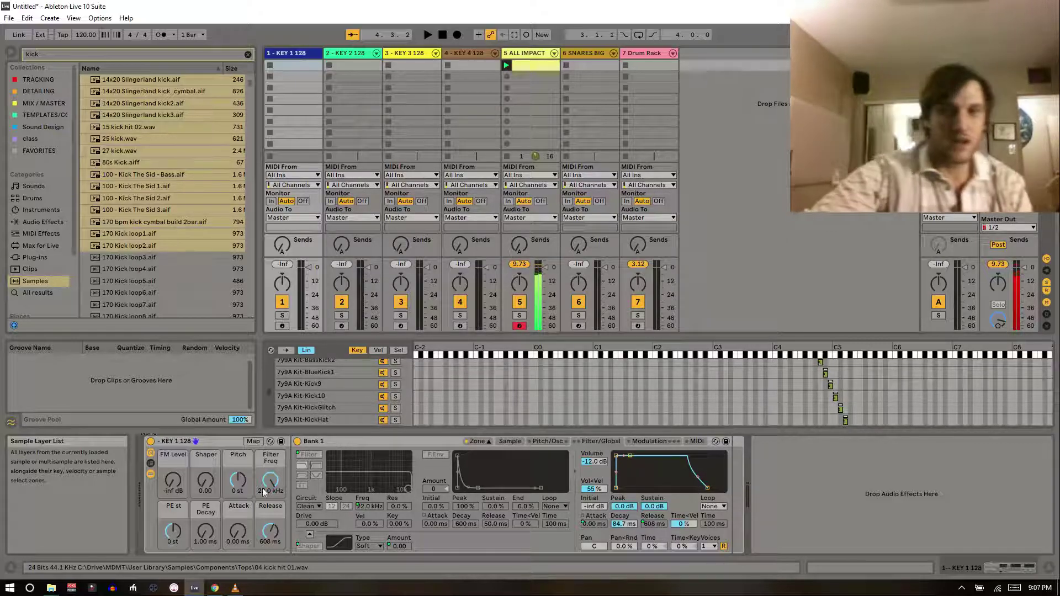
scroll(332, 395, "up", 3)
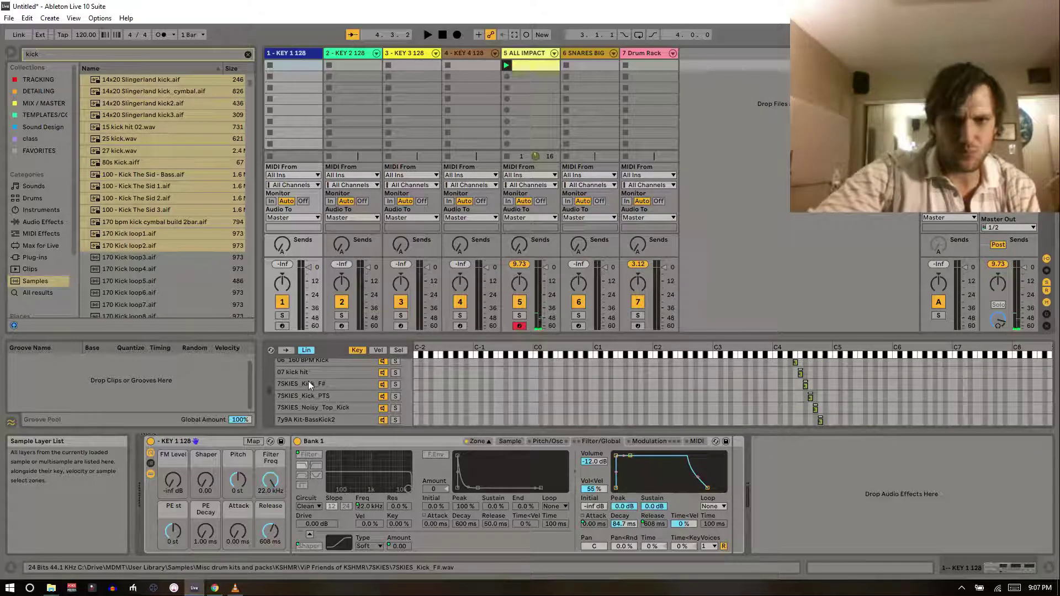
scroll(329, 388, "up", 5)
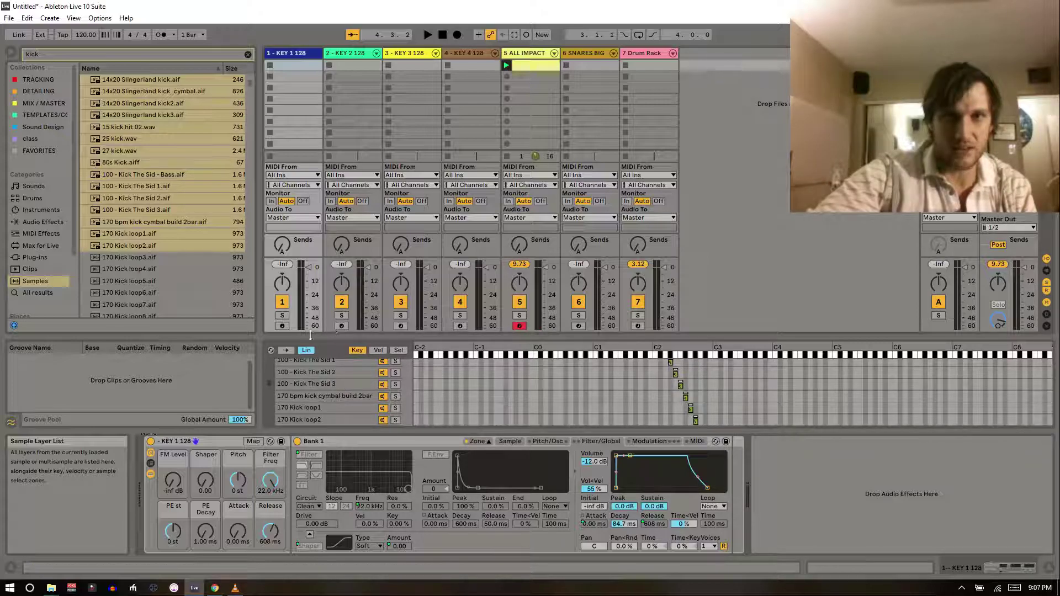
Arm the KEY 1 track and set its macros to Pitch -16 st, PE st +35 st, PE Decay 69.7 ms and Shaper 0
left_click(283, 326)
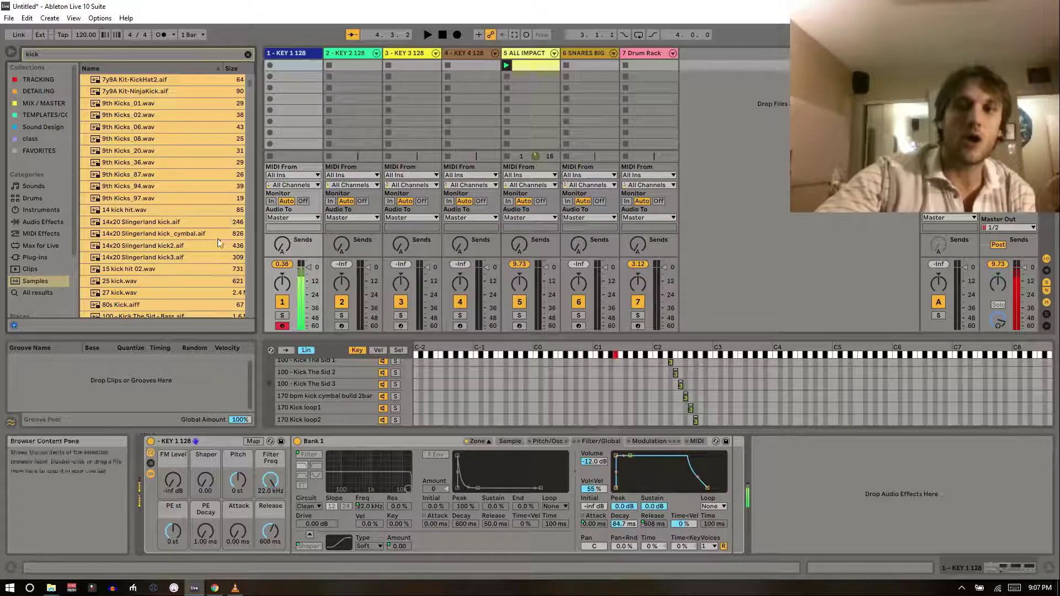
left_click_drag(207, 491, 207, 495)
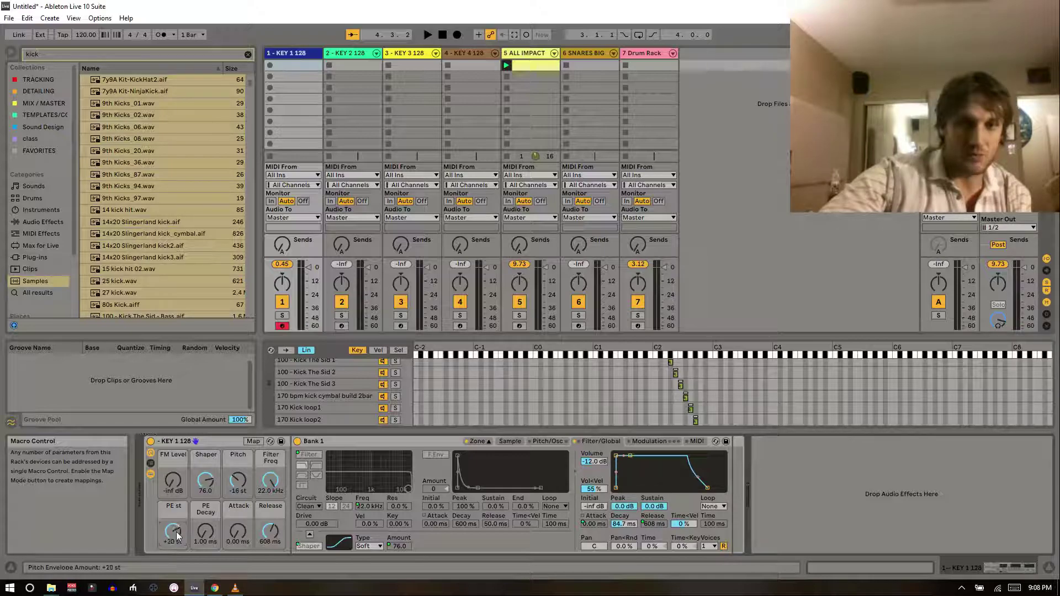
left_click_drag(176, 533, 204, 536)
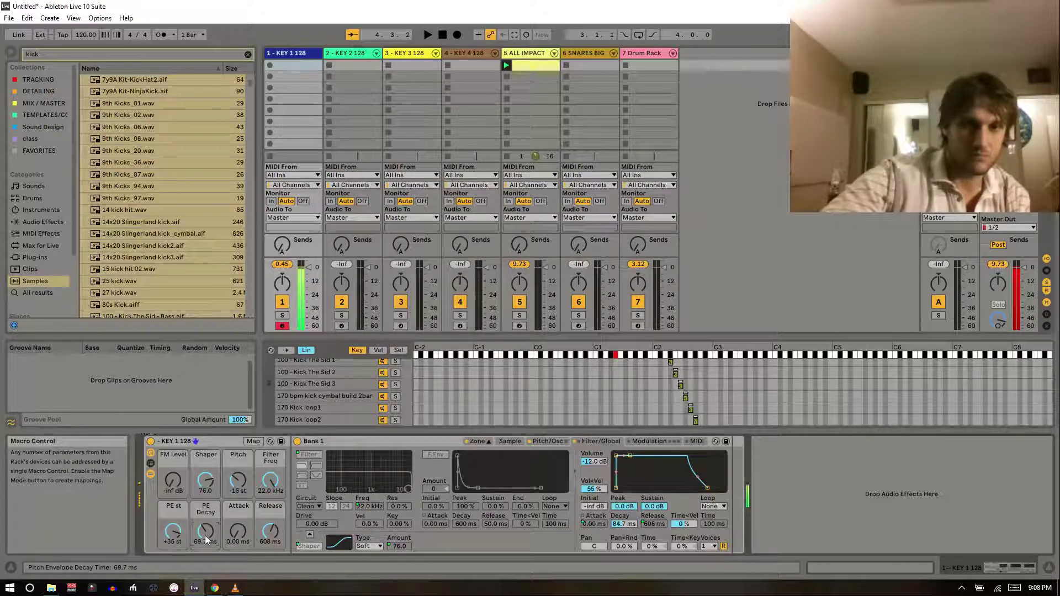
left_click_drag(205, 481, 202, 489)
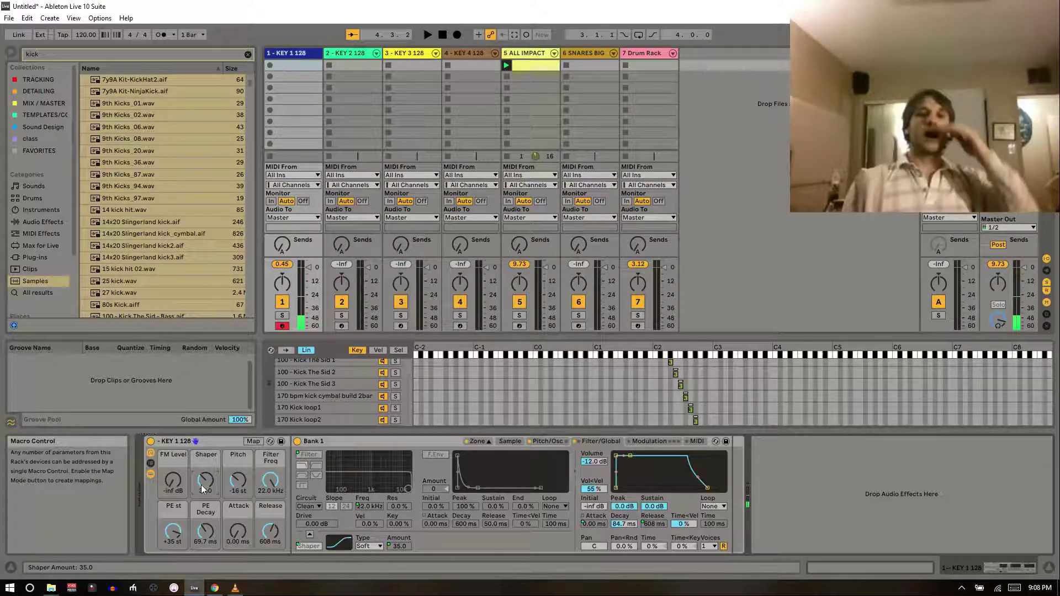
key("Delete")
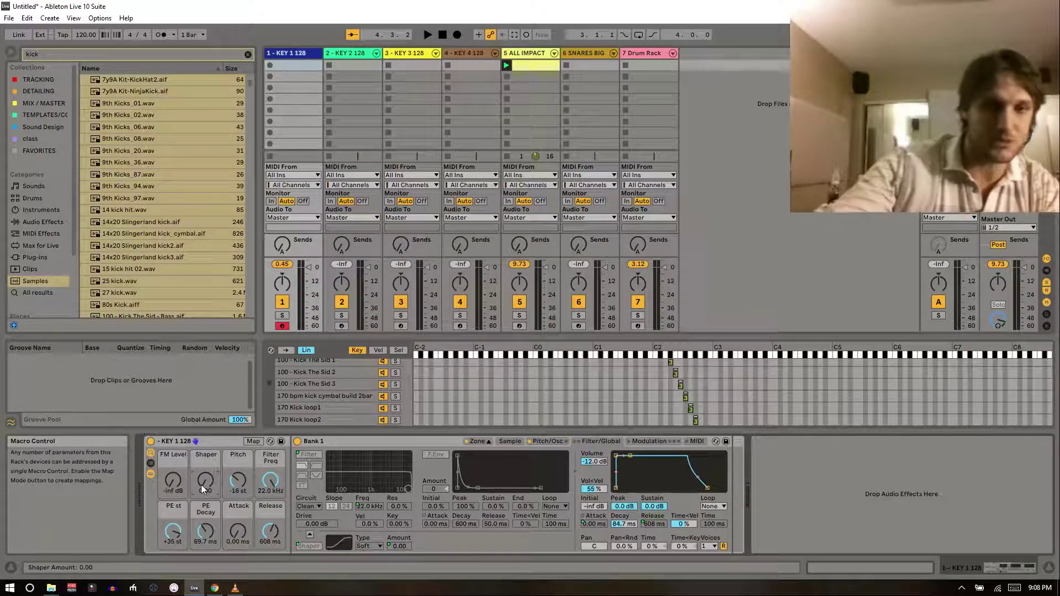
Reset the KEY 1 rack's PE Decay macro to 1.00 ms, PE st to 0 st and Pitch to 0 st
left_click(204, 532)
key("Delete")
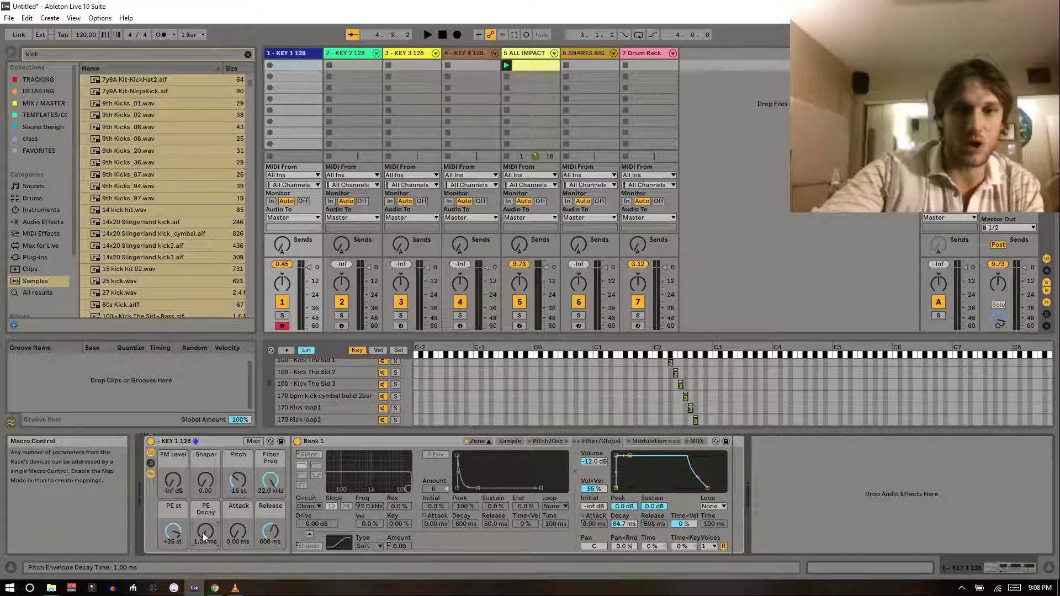
left_click(179, 536)
key("Delete")
left_click(242, 483)
key("Delete")
Delete all the kick samples from the KEY 1 rack's Sampler
left_click(317, 389)
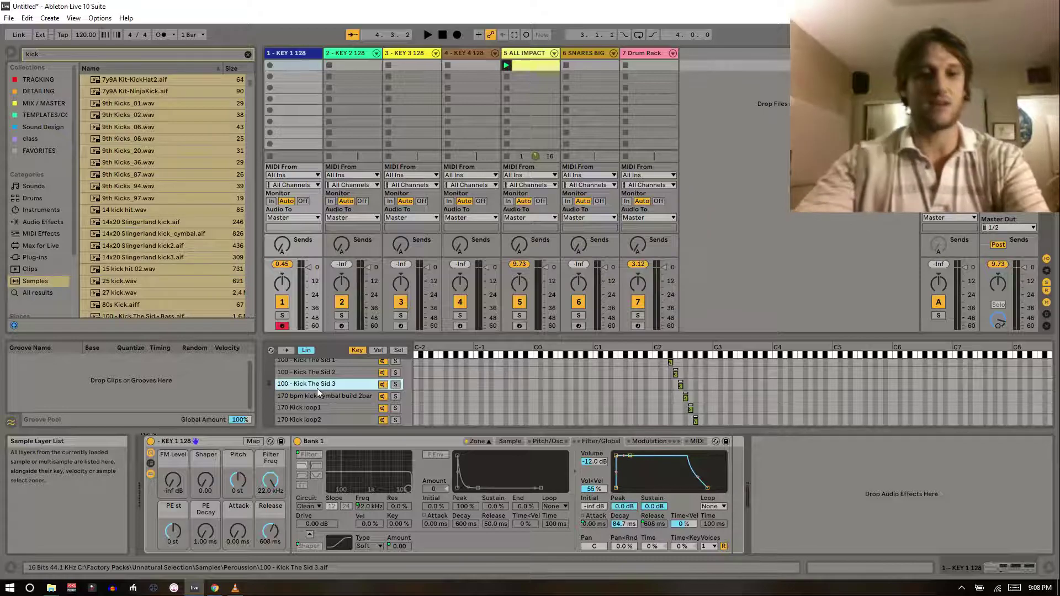
key("ctrl+a")
key("Delete")
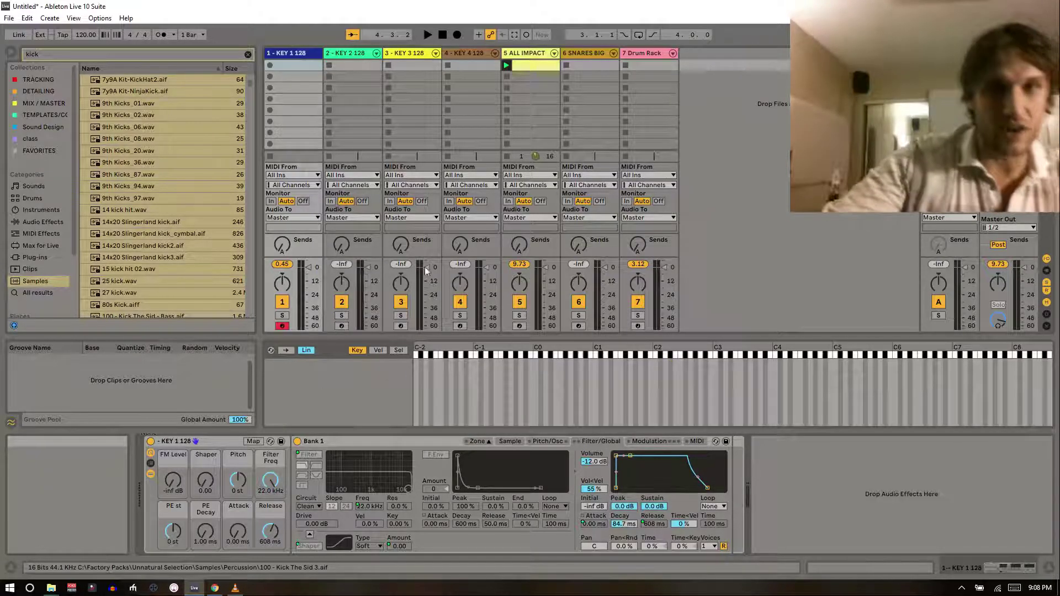
Search the browser for "bass" and open the Bass folder inside the User Library's 128s folder
left_click(101, 66)
left_click(98, 56)
type("bass")
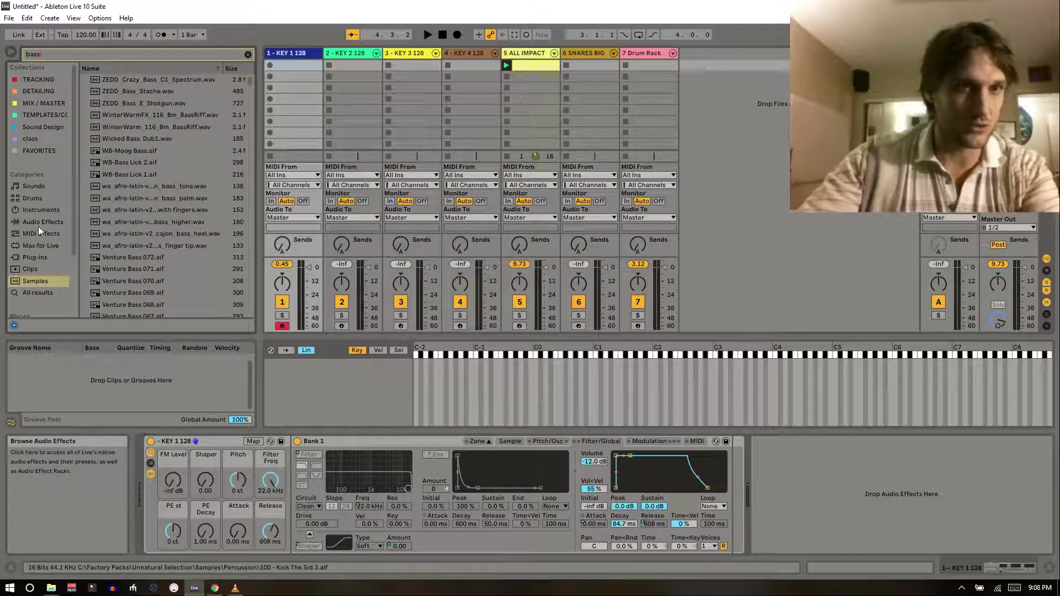
scroll(38, 226, "down", 2)
left_click(55, 294)
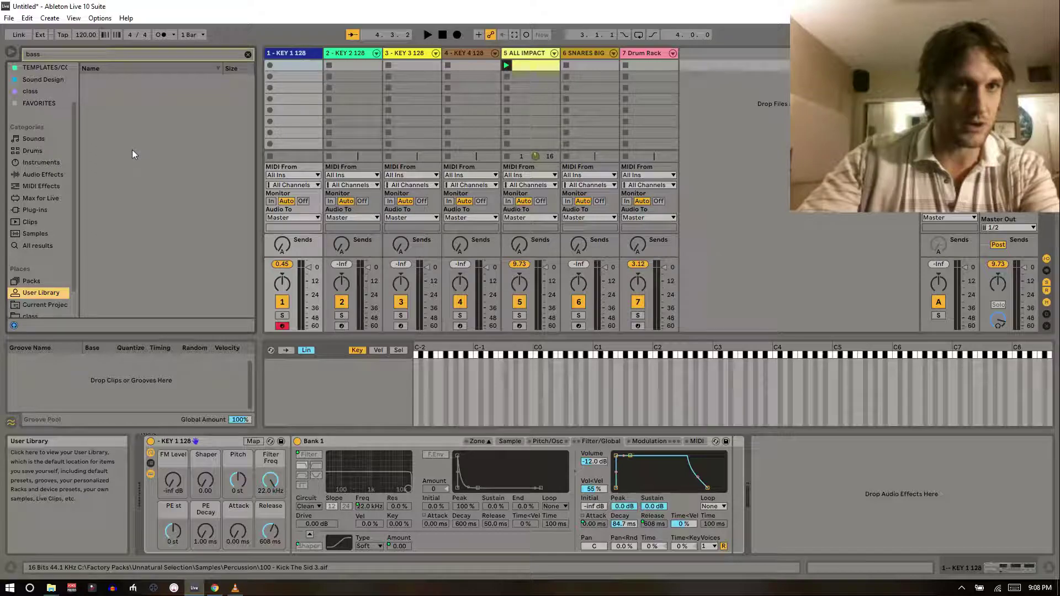
left_click(83, 81)
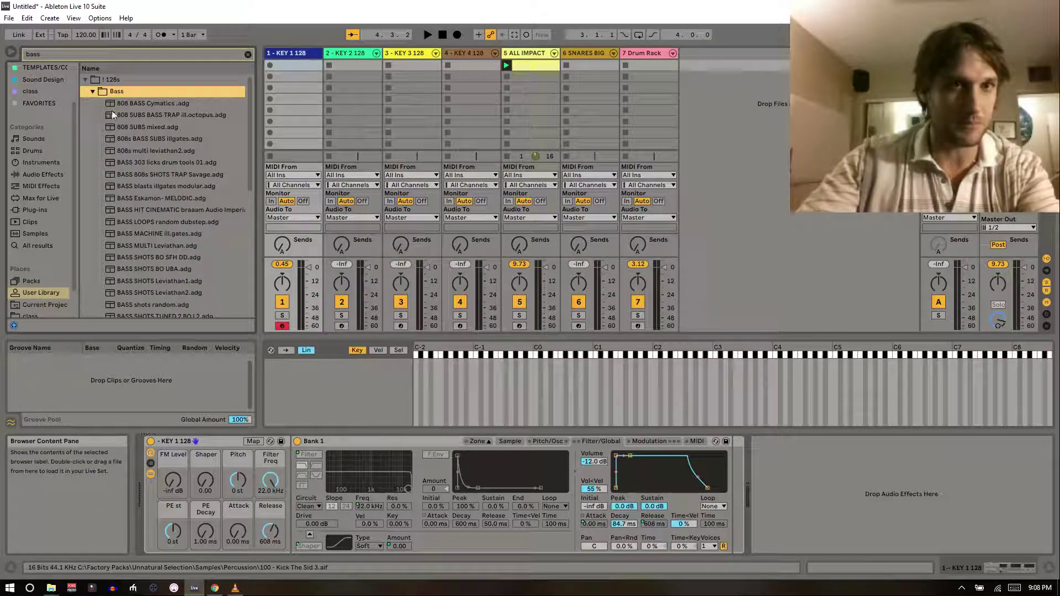
Load the BASS SHOTS Leviathan2 rack from the Bass folder onto a new track after the Drum Rack track
scroll(140, 182, "down", 2)
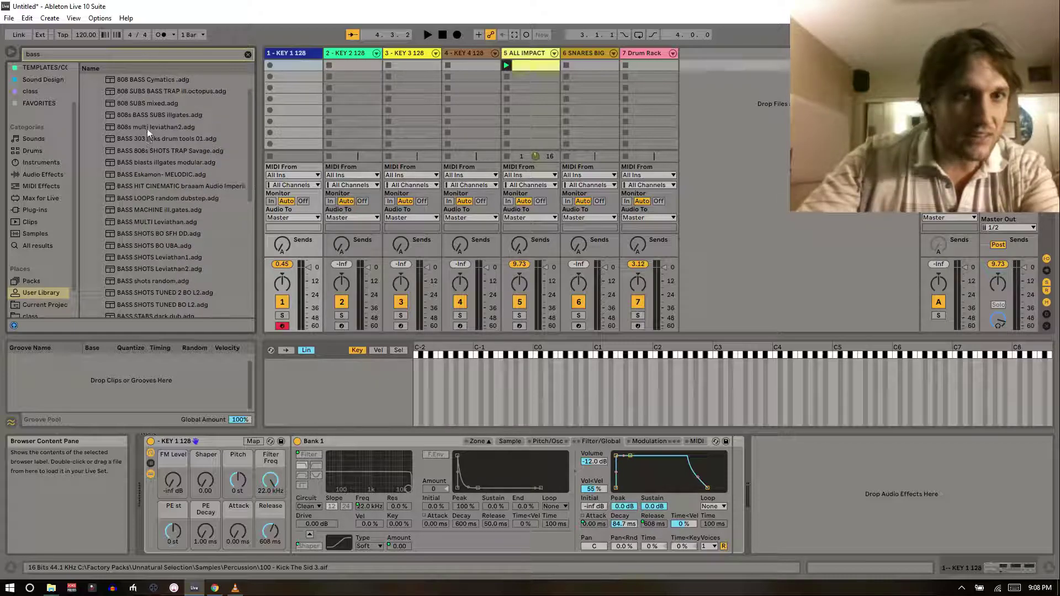
scroll(147, 131, "up", 2)
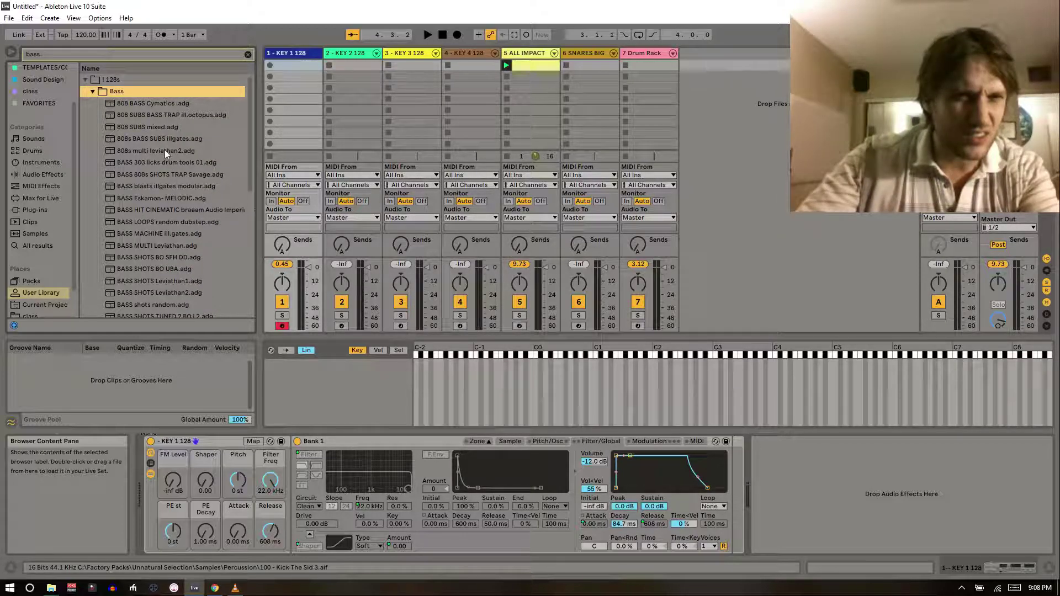
left_click(164, 150)
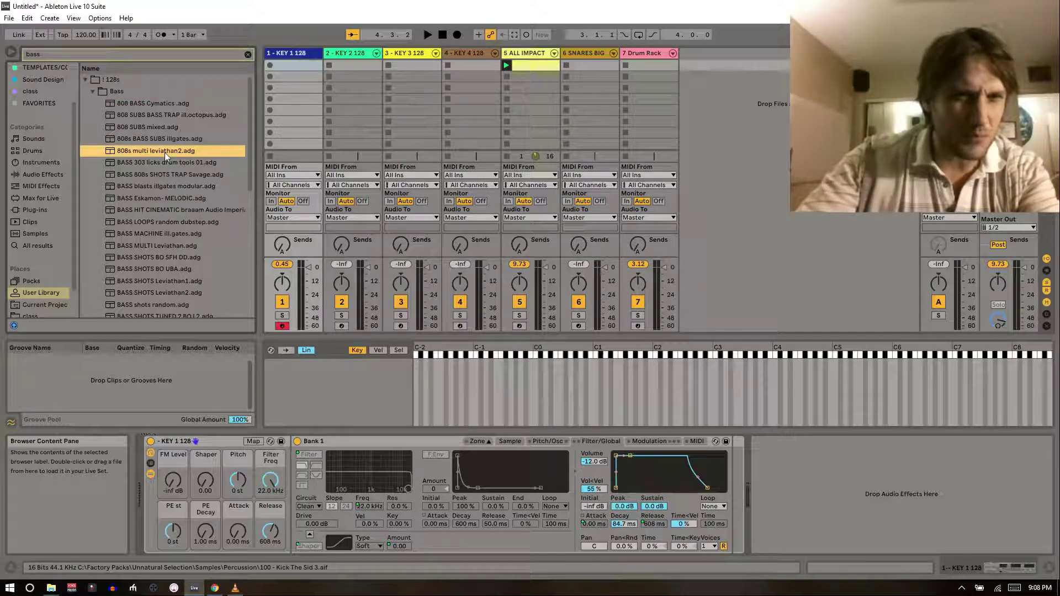
scroll(168, 207, "down", 2)
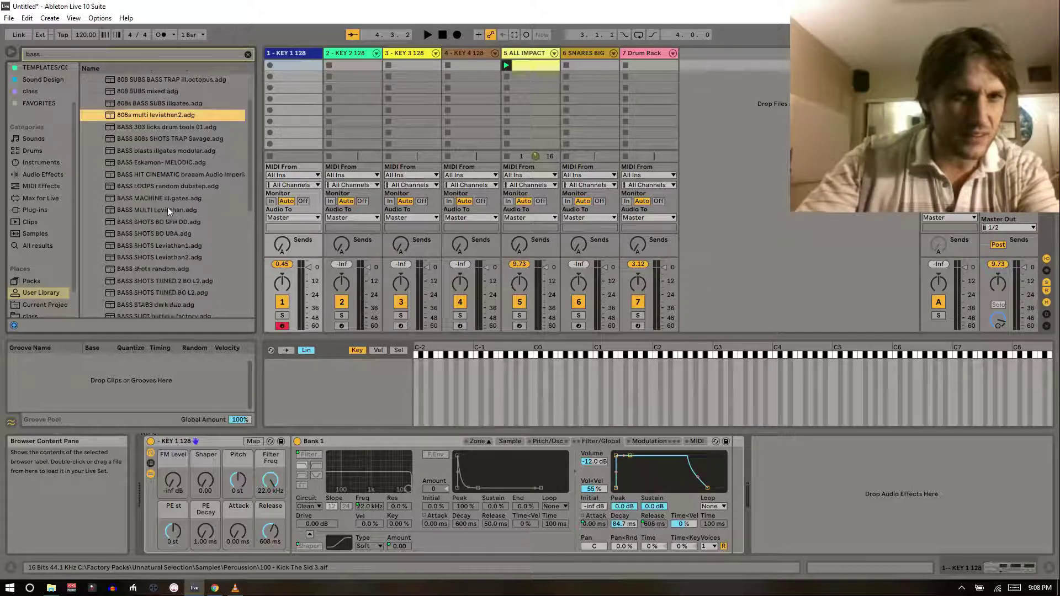
left_click_drag(170, 244, 702, 51)
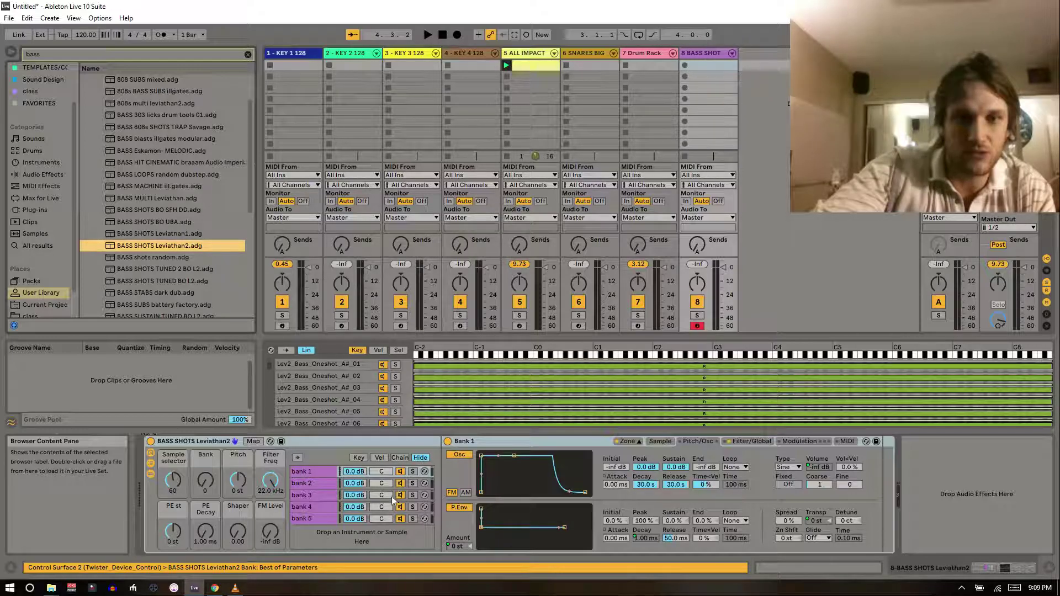
Look through banks 5, 3 and 1 of the Leviathan2 rack and display bank 1's sample selector zones
left_click(317, 518)
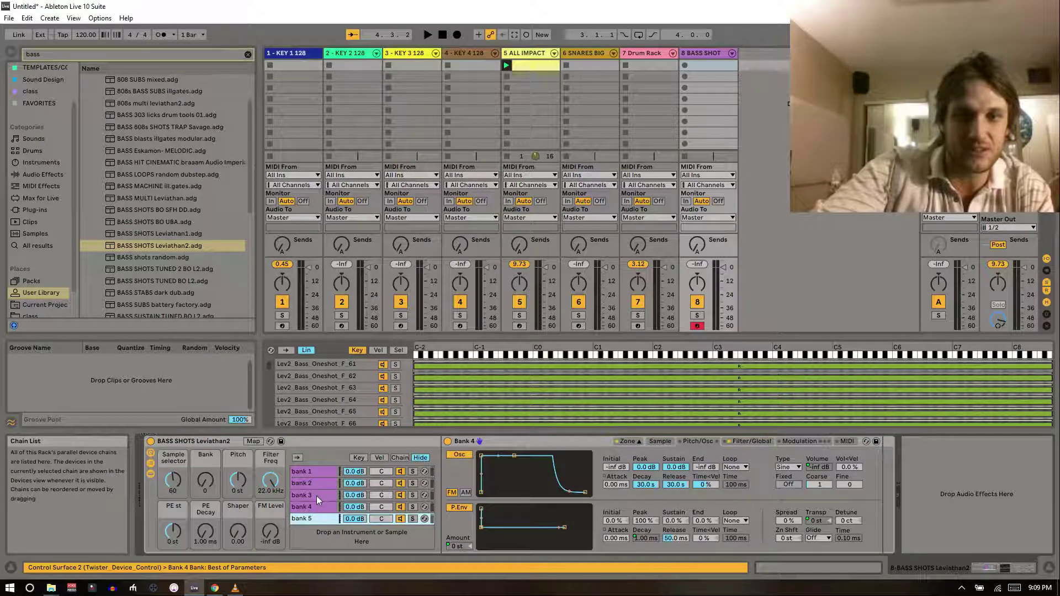
left_click(318, 496)
left_click(329, 472)
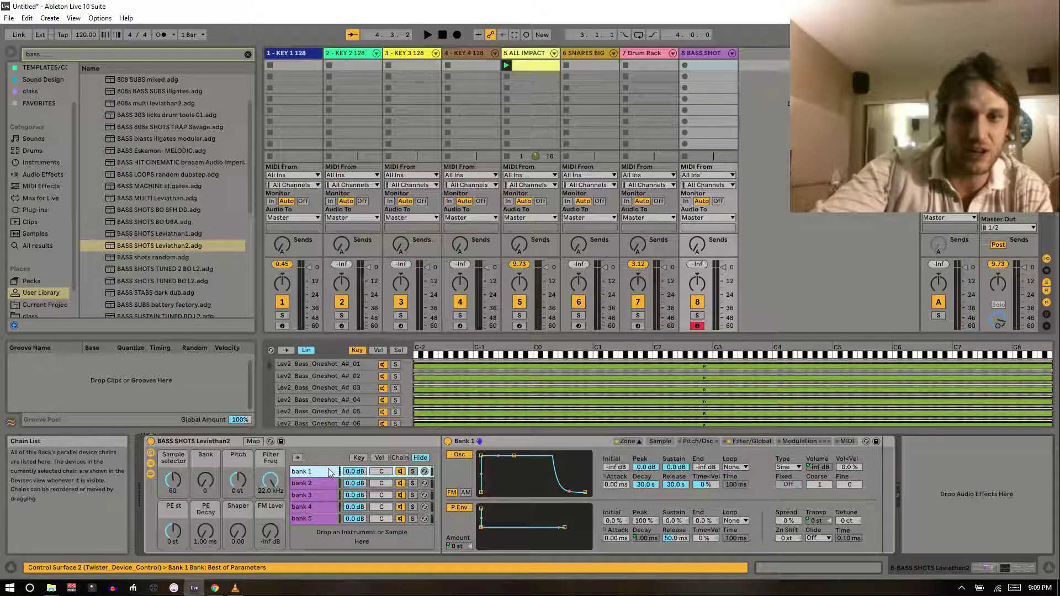
left_click(398, 350)
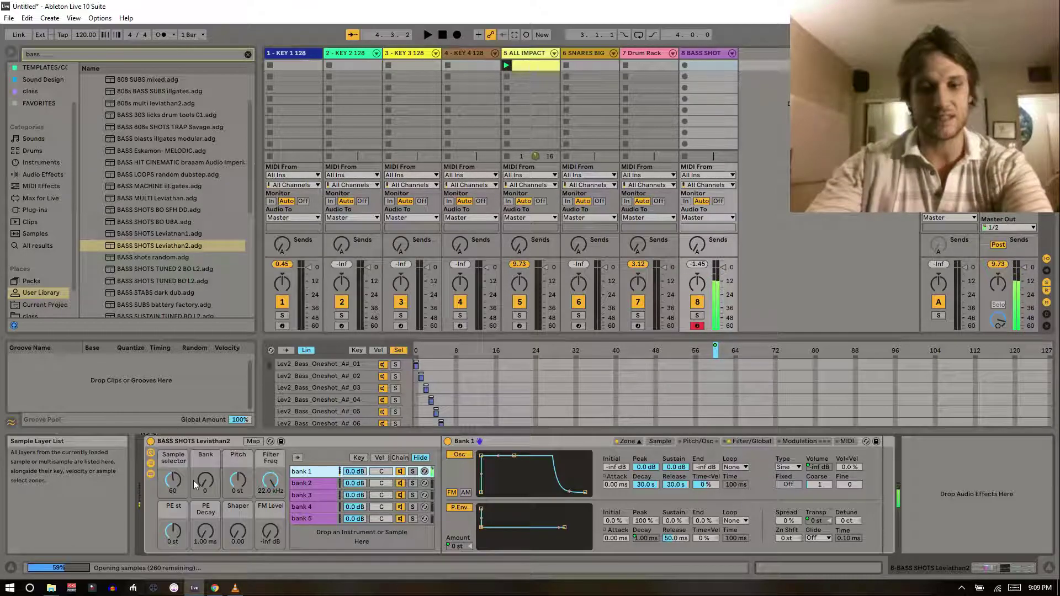
Audition different bass shots from the computer keyboard, sweeping the Sample selector macro and leaving it at 38
left_click_drag(177, 484, 178, 484)
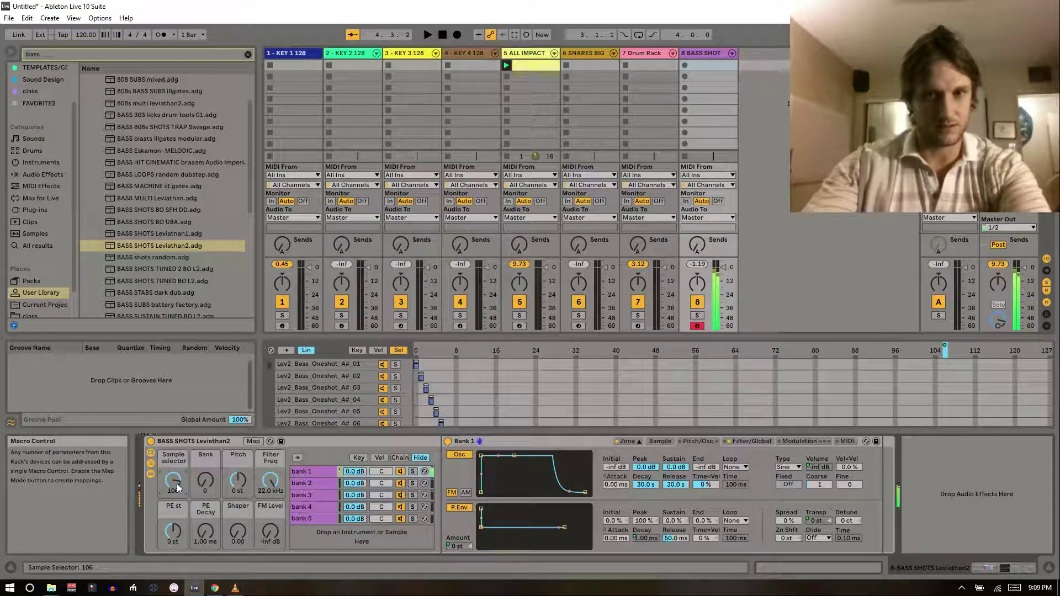
left_click_drag(177, 485, 178, 485)
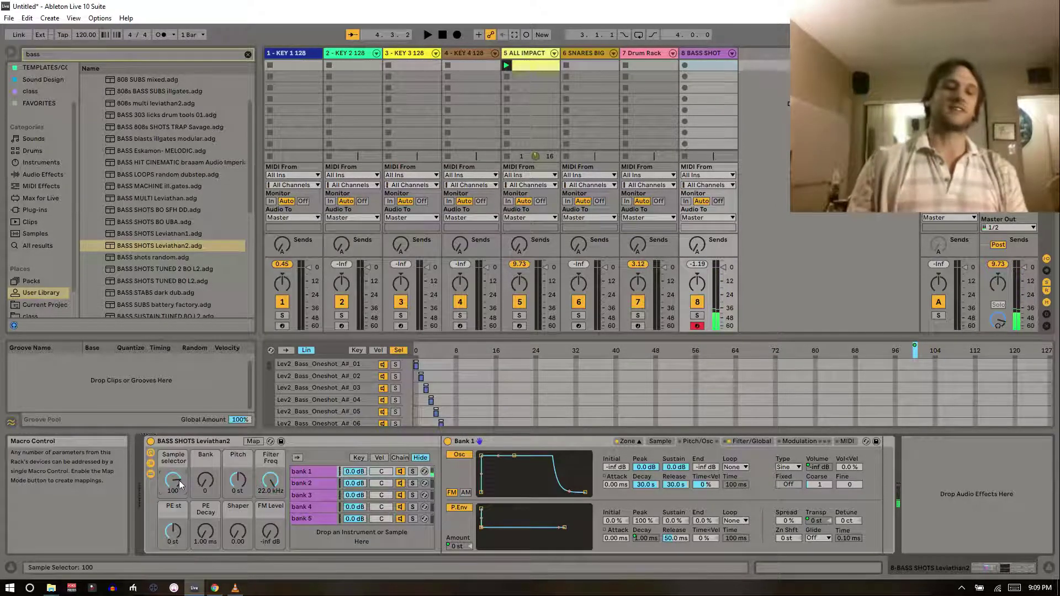
mouse_move(169, 483)
left_mouse_down()
mouse_move(171, 493)
mouse_move(172, 479)
left_mouse_up()
key("z")
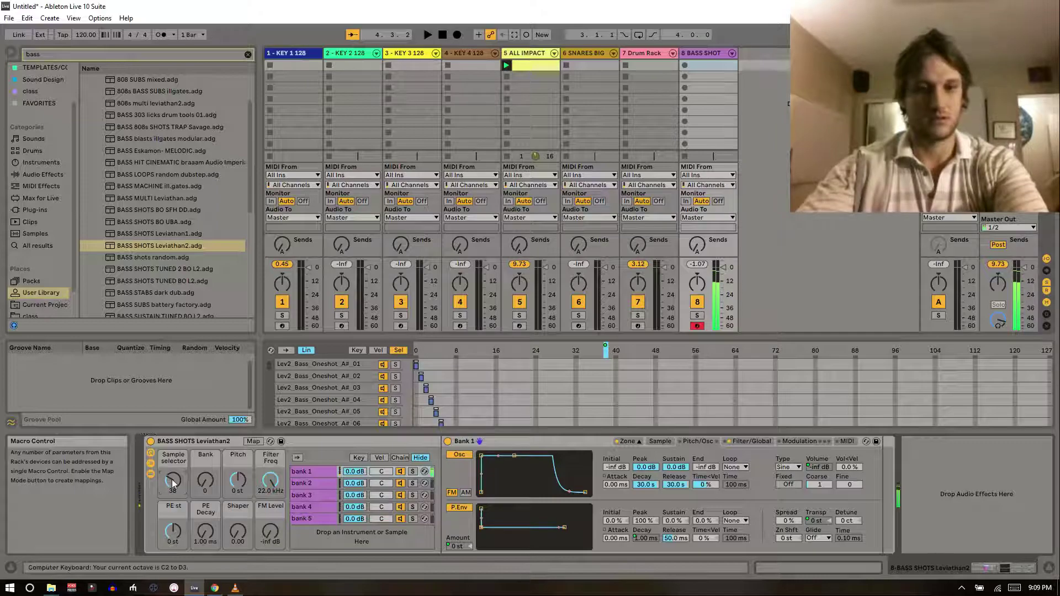
key("a")
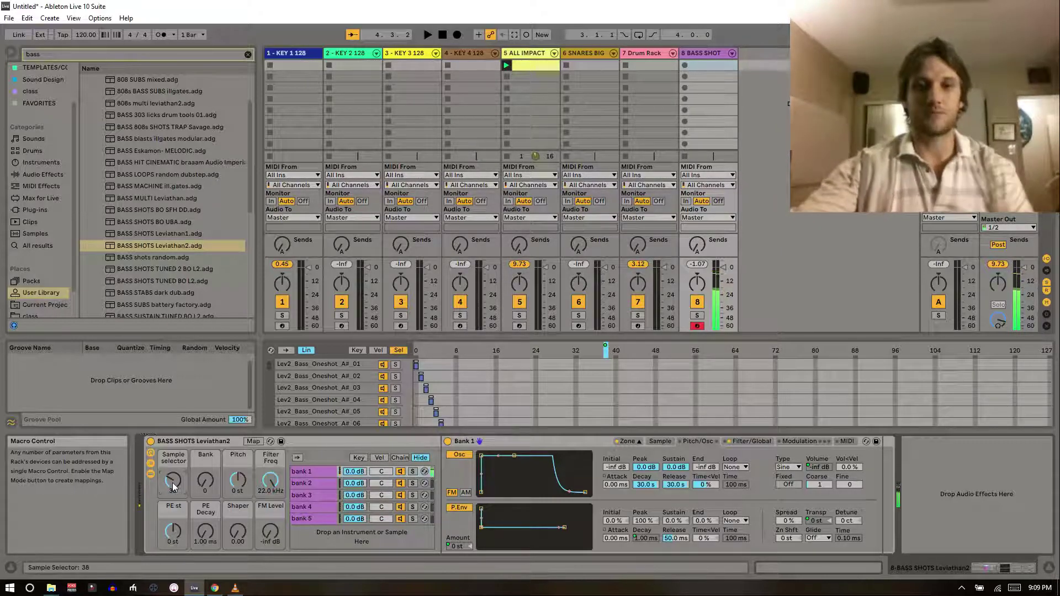
Select every sample in bank 1 and extend their selector zones across the full range from 0 to 127
left_click(364, 366)
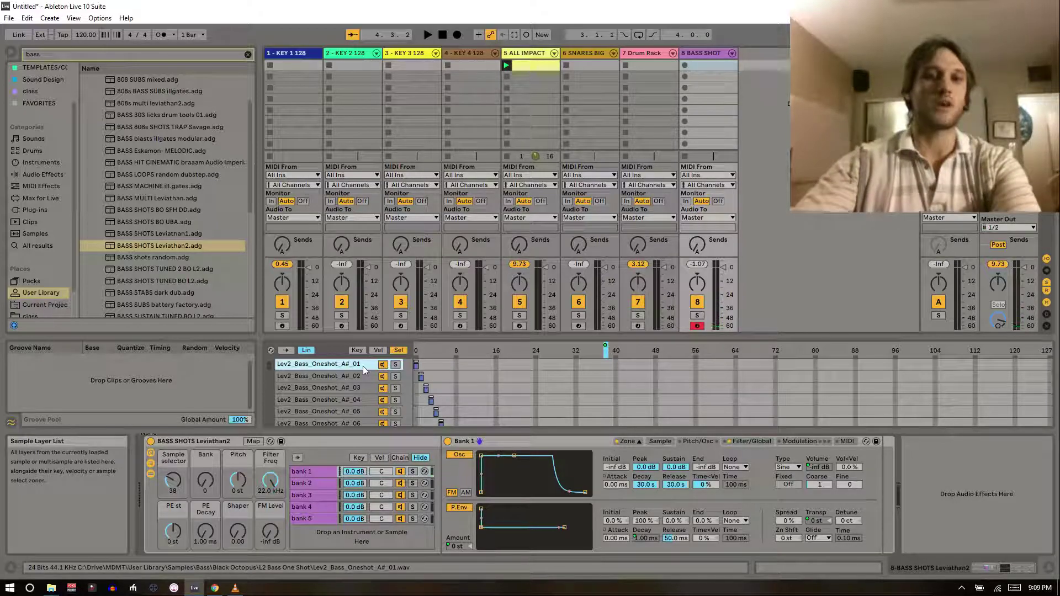
key("ctrl+a")
left_click_drag(420, 364, 1047, 369)
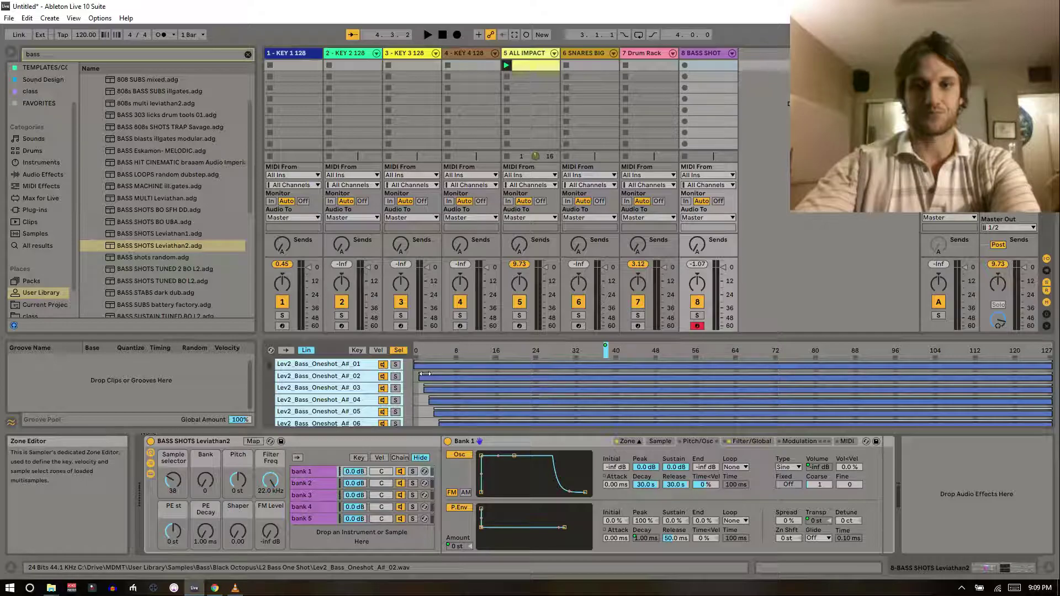
mouse_move(424, 373)
left_mouse_down()
mouse_move(1048, 366)
mouse_move(412, 372)
left_mouse_up()
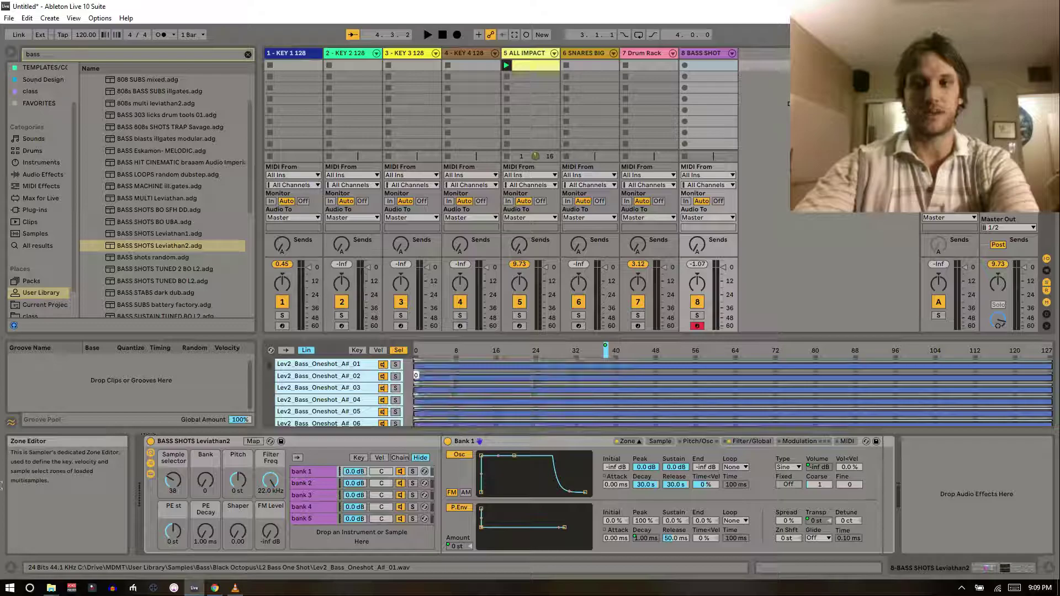
Try to distribute bank 1's key ranges around the root key, and undo it
right_click(338, 376)
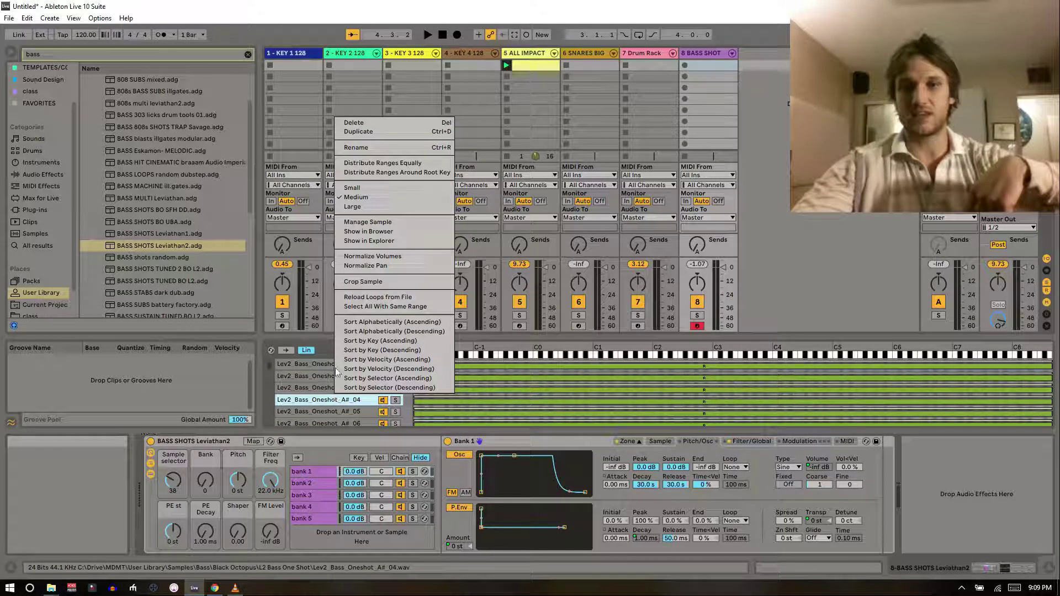
left_click(389, 172)
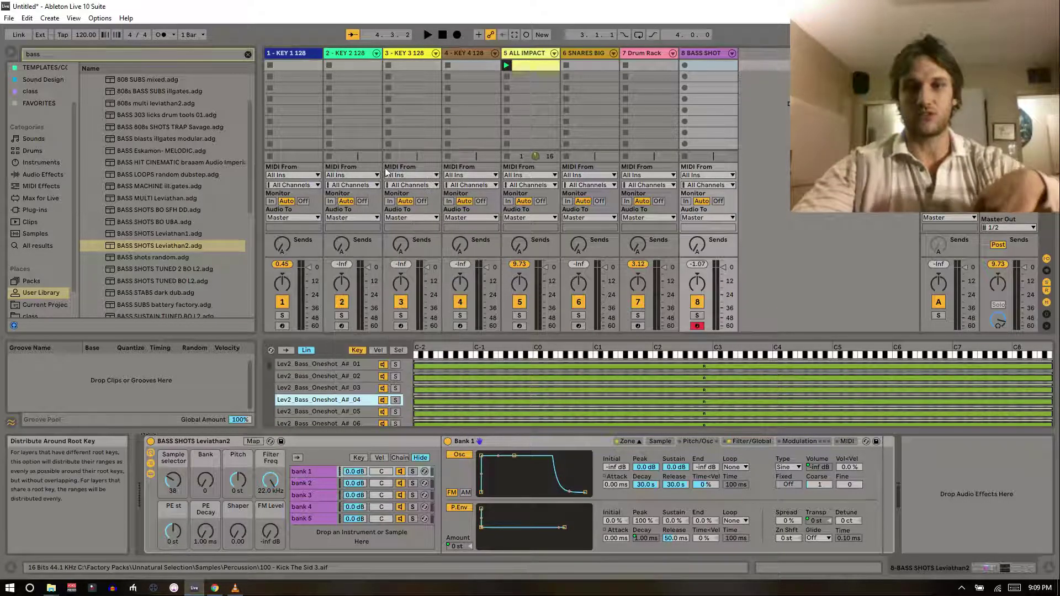
right_click(329, 380)
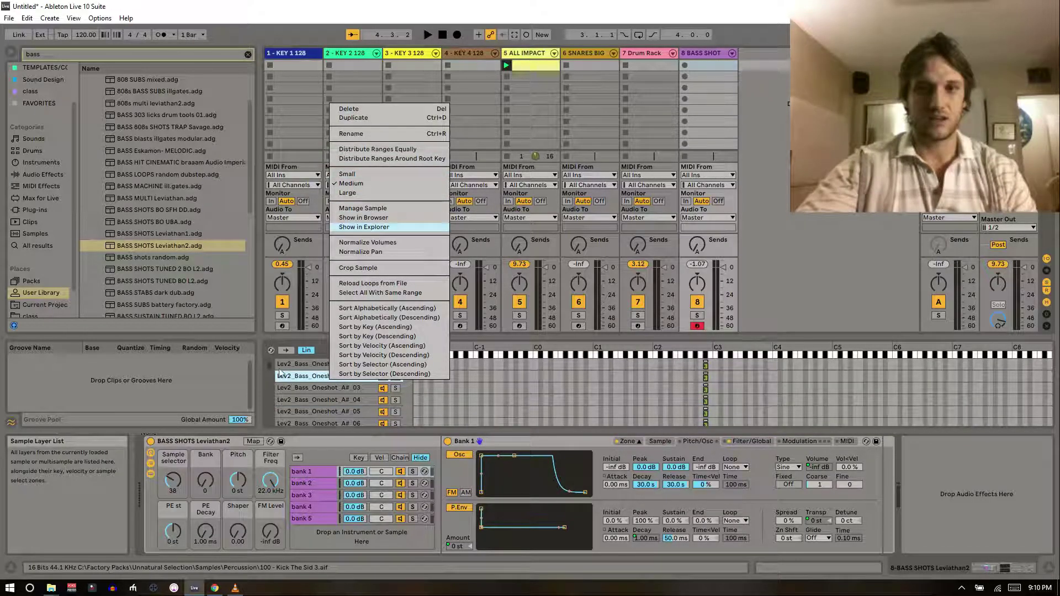
left_click(277, 360)
key("ctrl+z")
Distribute the key ranges of bank 1's bass samples equally across the keyboard
right_click(320, 377)
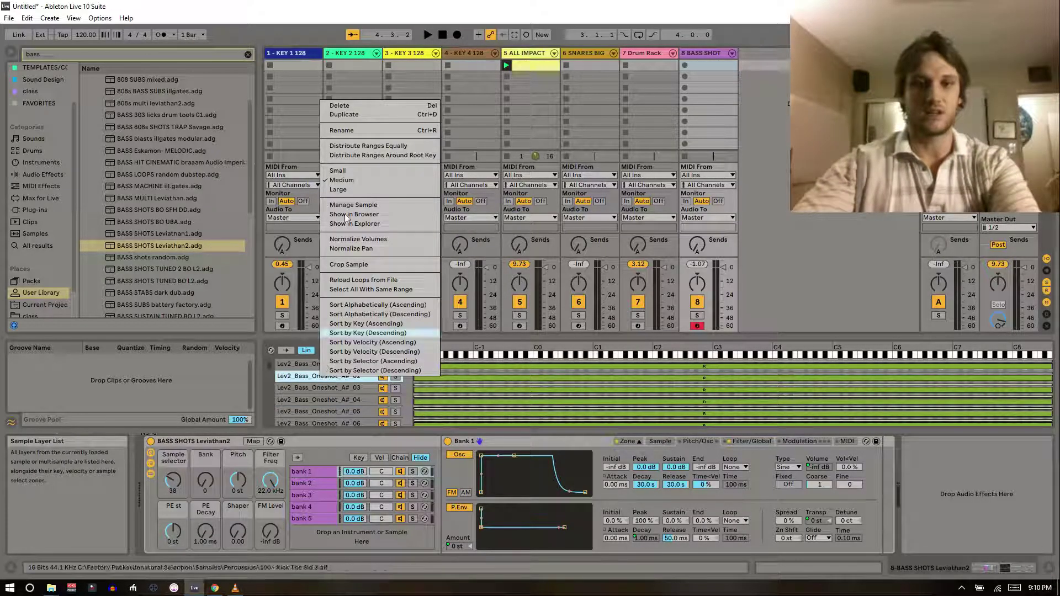
left_click(355, 146)
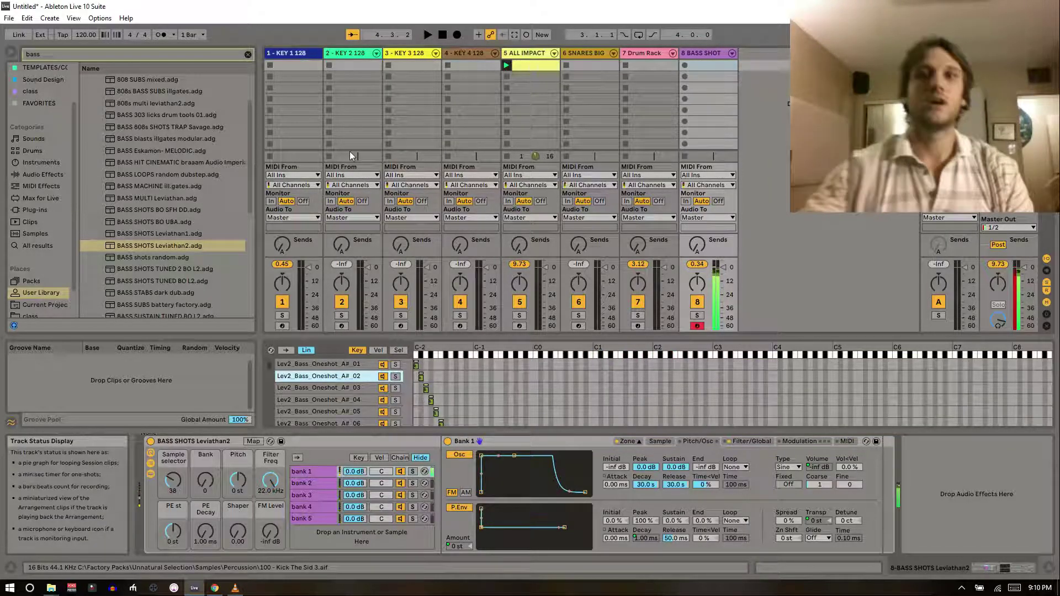
Create a MIDI clip in the BASS SHOT track's first slot with 1/16 notes F3 at 1.1 and E3 at 1.2
double_click(708, 65)
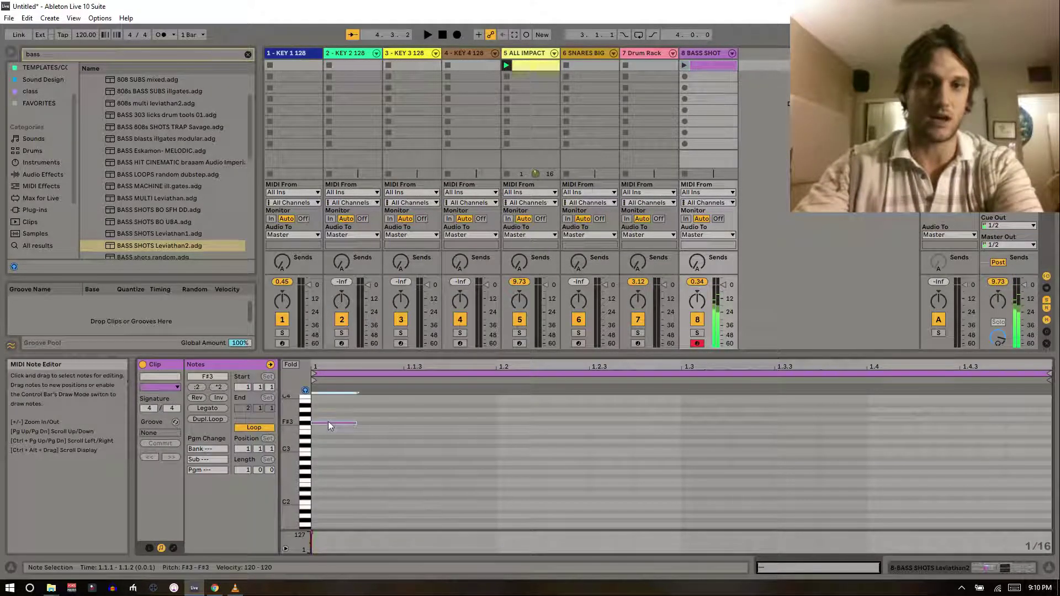
double_click(329, 428)
key("ctrl+d")
key("Right")
key("Right")
key("Right")
key("Down")
Duplicate the E3 note to position 1.3.3 and lower the copy to B2
key("ctrl+d")
key("Right")
key("Right")
key("Right")
key("Right")
key("Down")
key("Down")
key("Down")
key("Down")
key("Down")
Duplicate the B2 note to 1.4, 1.4.2 and 1.4.3, raising the last copy to D3
key("ctrl+d")
key("Right")
key("Right")
key("Right")
key("Left")
key("ctrl+d")
key("Right")
key("Left")
key("Left")
key("Left")
key("ctrl+d")
key("ctrl+d")
key("Up")
key("Up")
key("Up")
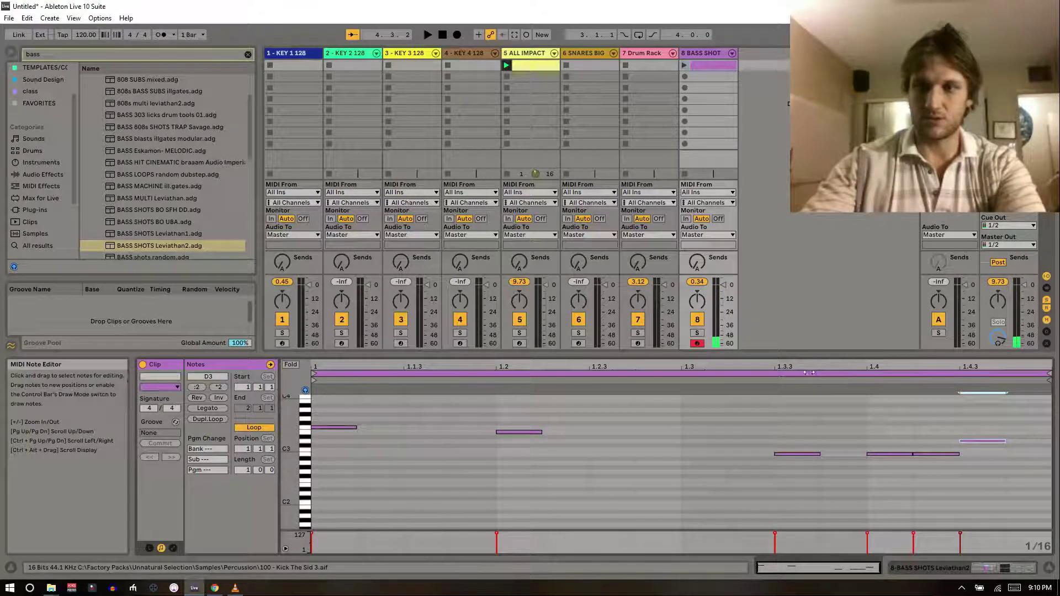
Lower the note at 1.4 to G#2 and delete the B2 note at 1.4.2
left_click(905, 454)
key("Down")
key("Down")
key("Down")
left_click(918, 455)
key("Delete")
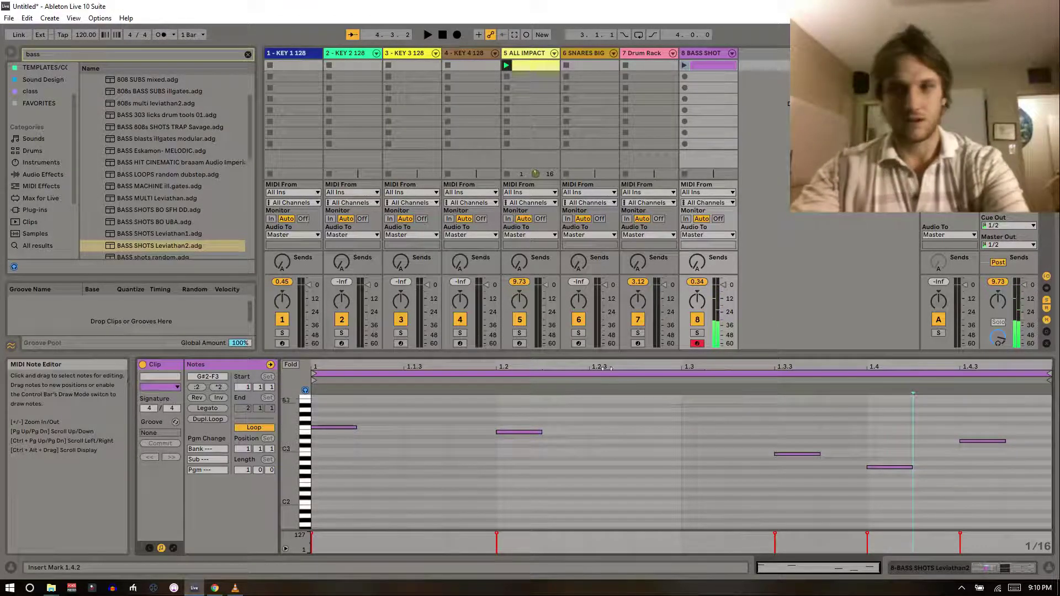
Audition the bass clip and stretch its note pattern to double the original length, giving a two-bar loop
left_click(685, 65)
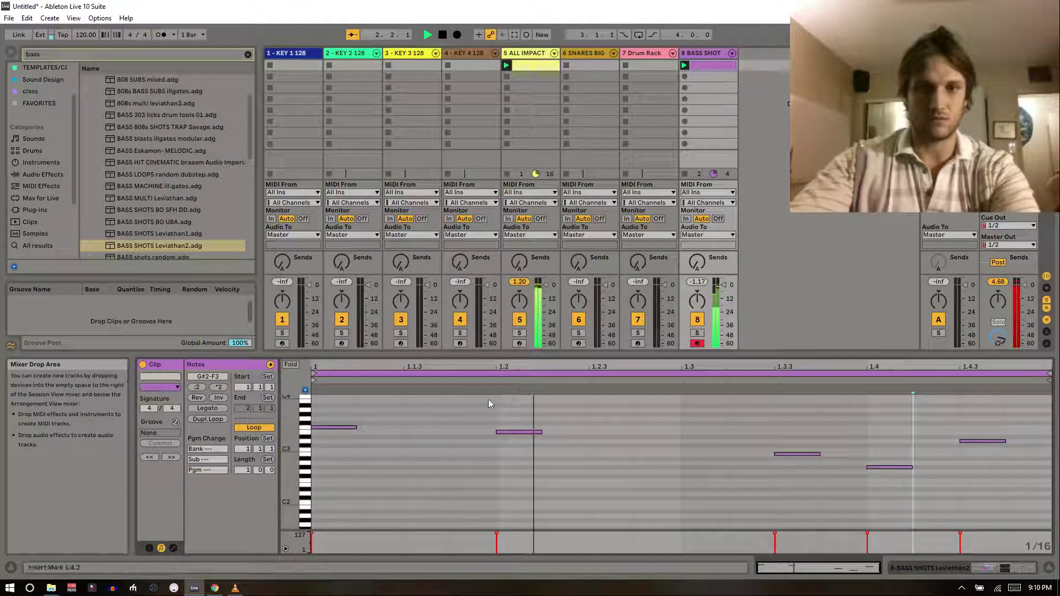
key("space")
left_click(474, 375)
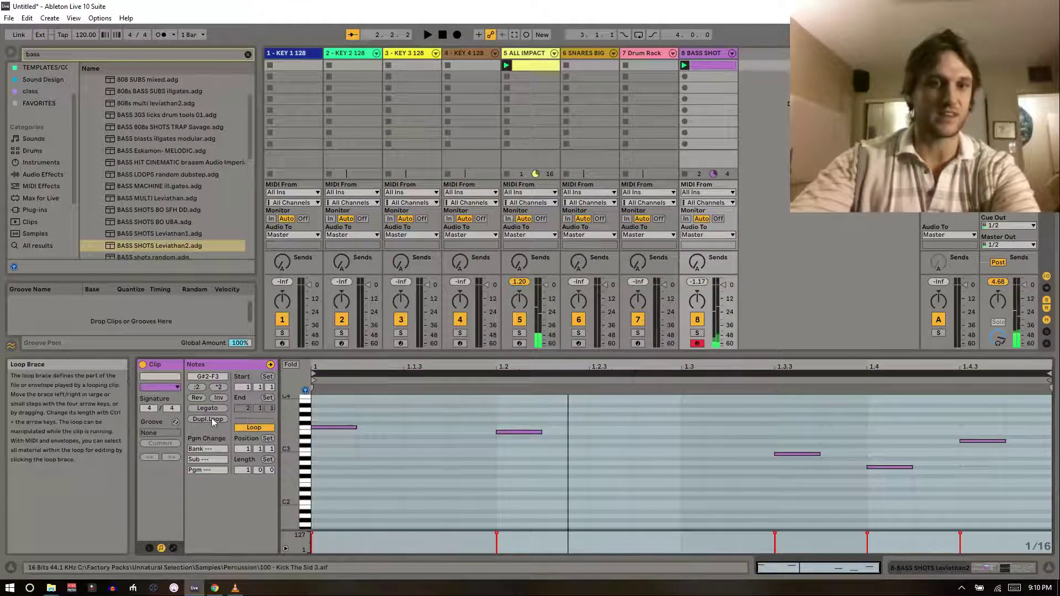
left_click(197, 387)
left_click(314, 435)
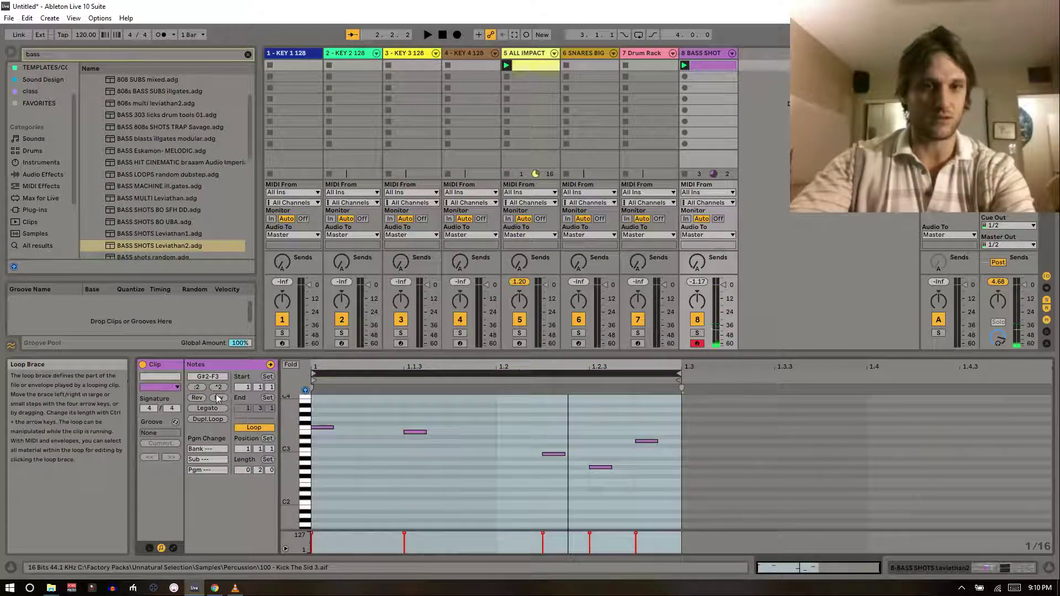
left_click(219, 387)
left_click(219, 387)
Raise the clip's first note to G#3 and play back the bass pattern
key("Up")
key("Up")
key("Up")
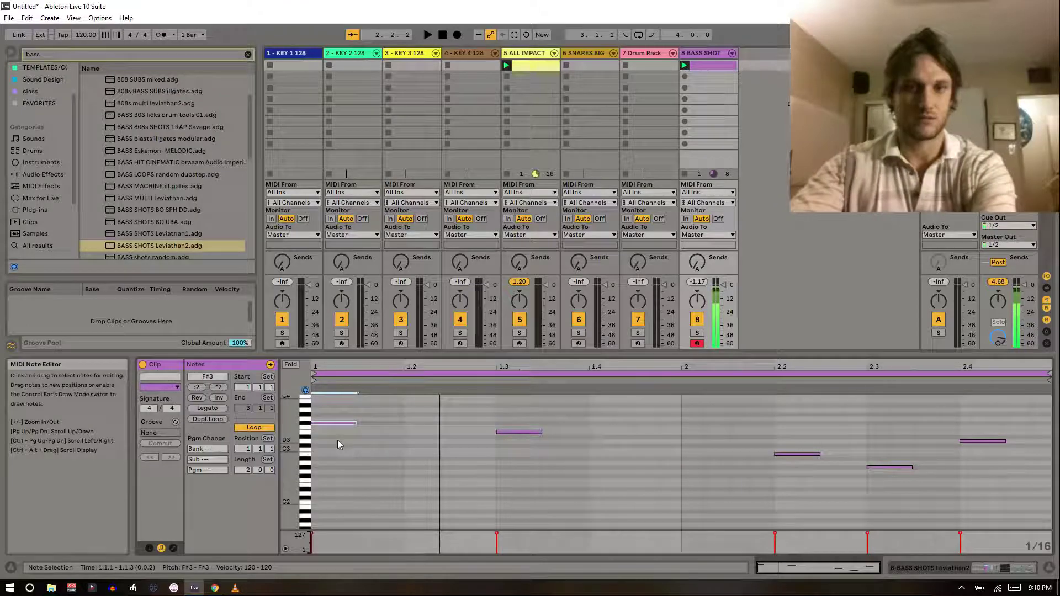
key("space")
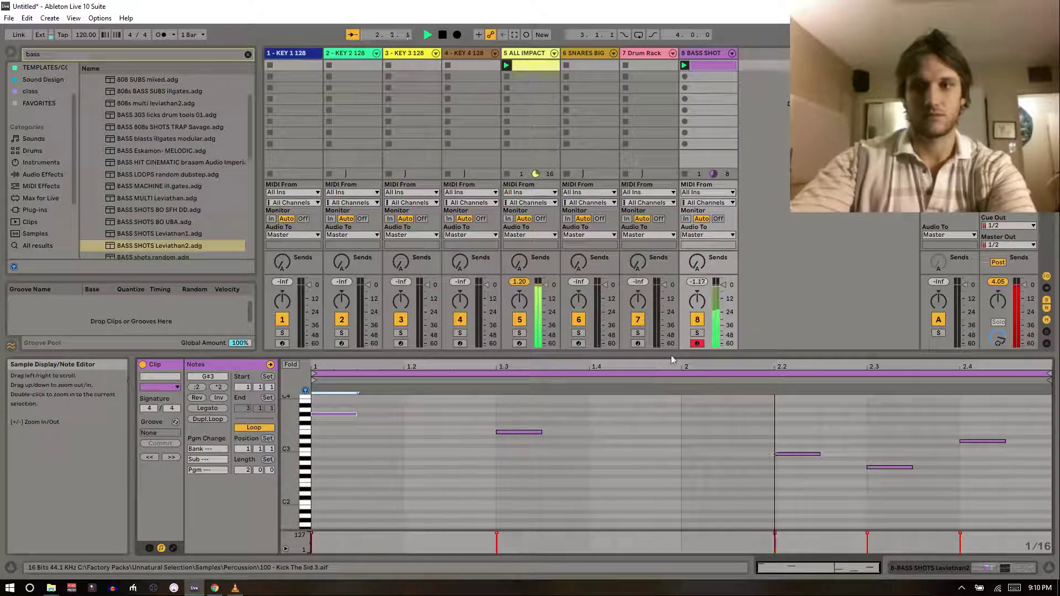
key("space")
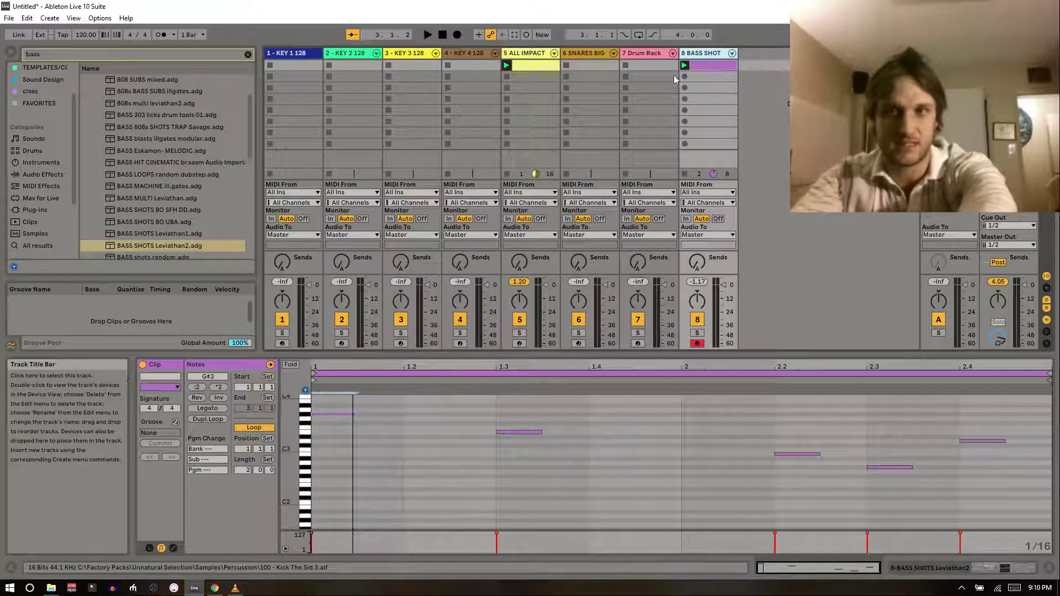
Delete the BASS SHOT, ALL IMPACT, SNARES BIG and Drum Rack tracks, leaving only the four KEY 128 template tracks
key("Delete")
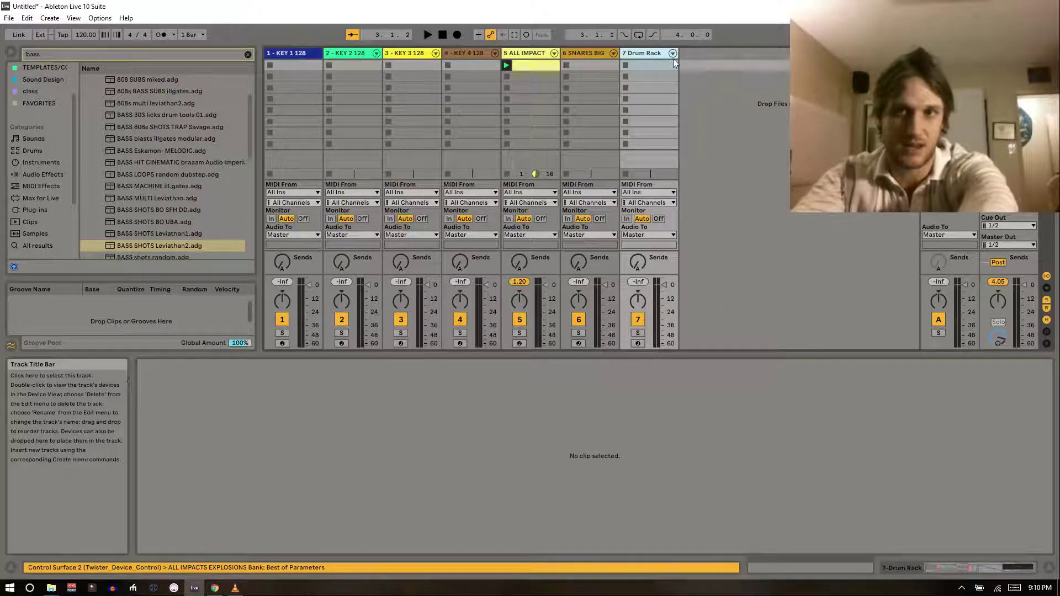
left_click(983, 568)
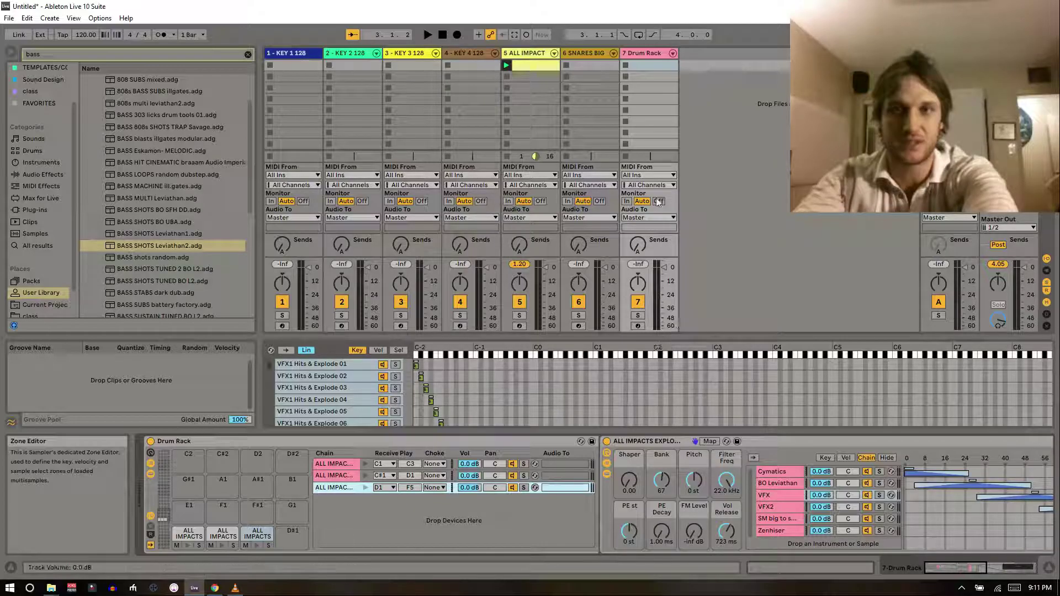
left_click(529, 54)
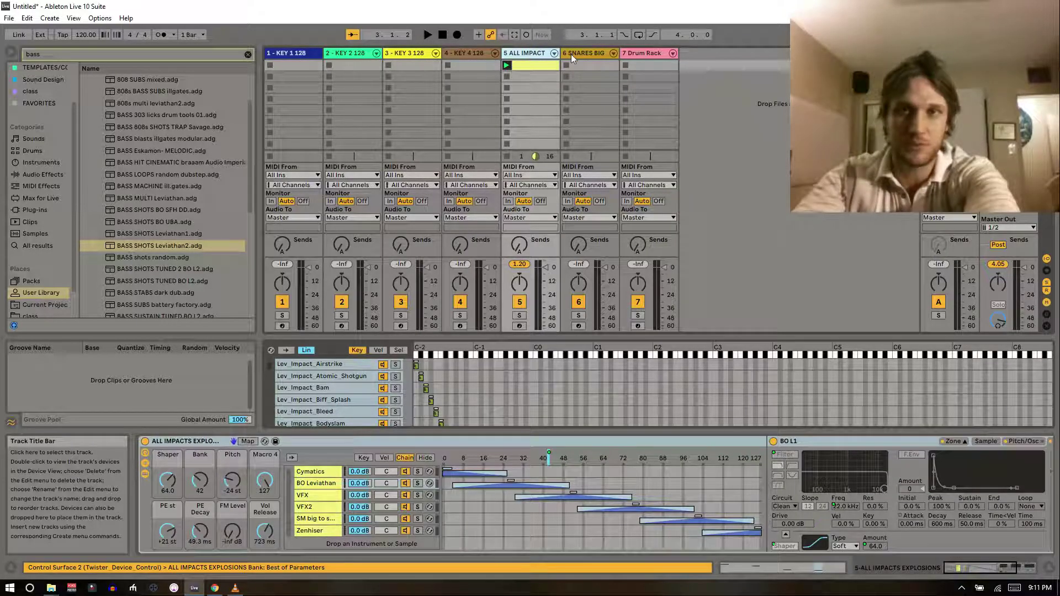
key("Delete")
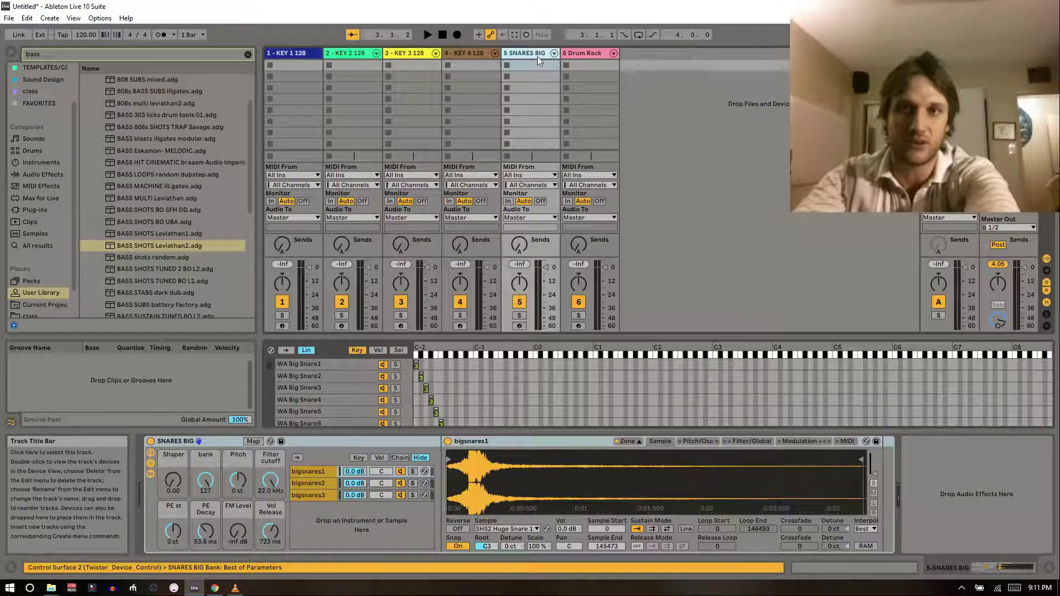
key("Delete")
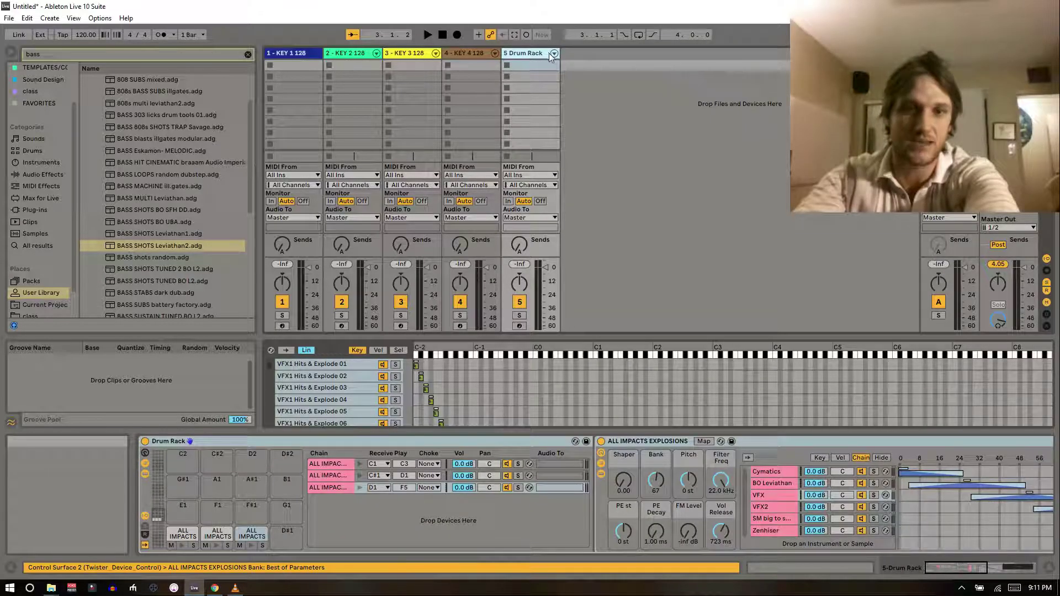
key("Delete")
Review the devices and macros of the KEY 1 128 to KEY 4 128 template racks, ending on KEY 1 128
left_click(293, 53)
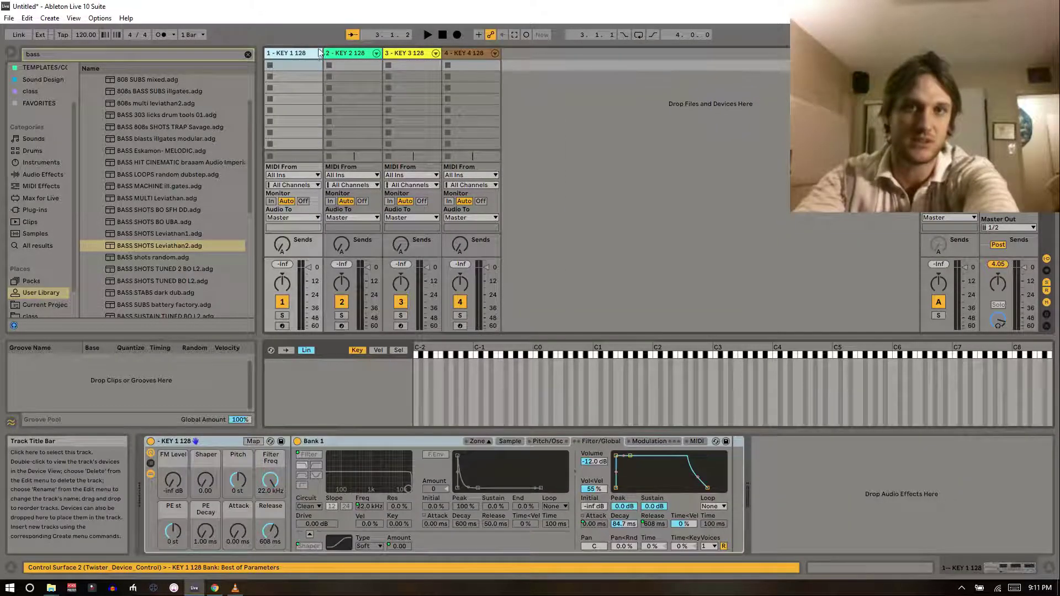
left_click(349, 53)
left_click(411, 54)
left_click(452, 55)
left_click(405, 62)
left_click(351, 57)
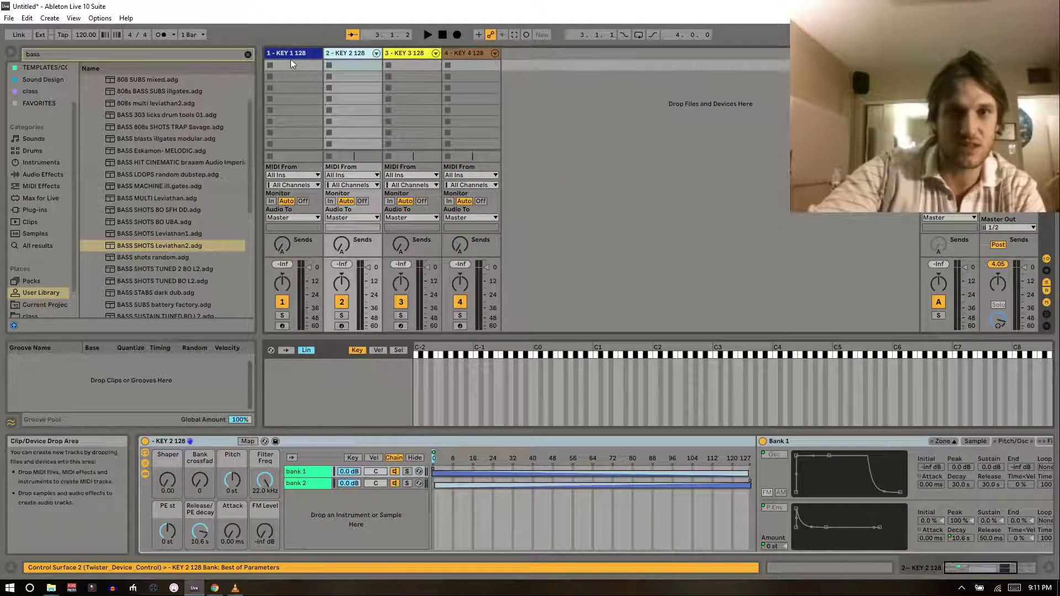
left_click(290, 54)
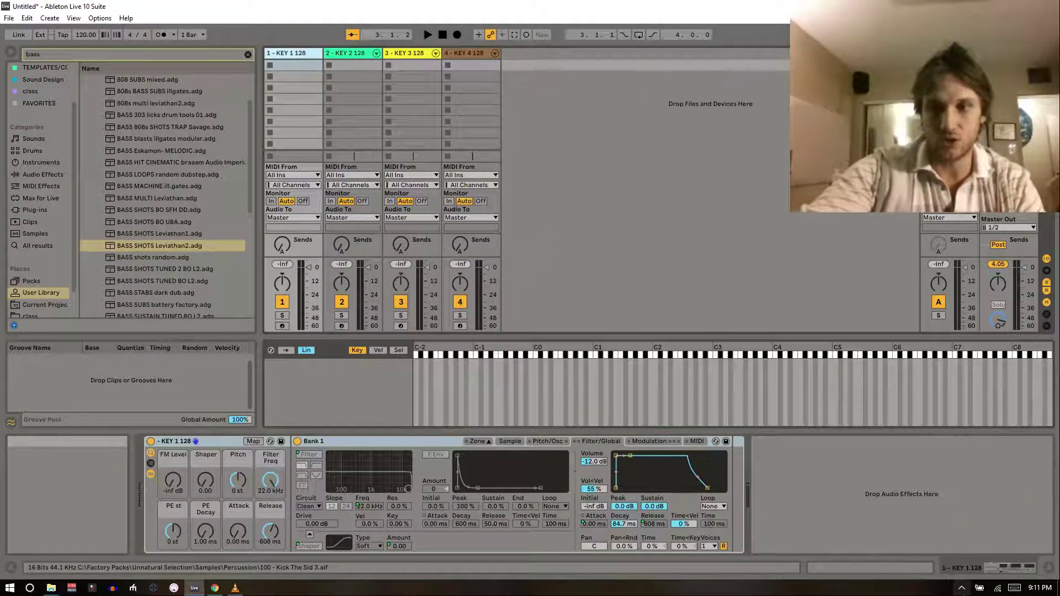
left_click(962, 587)
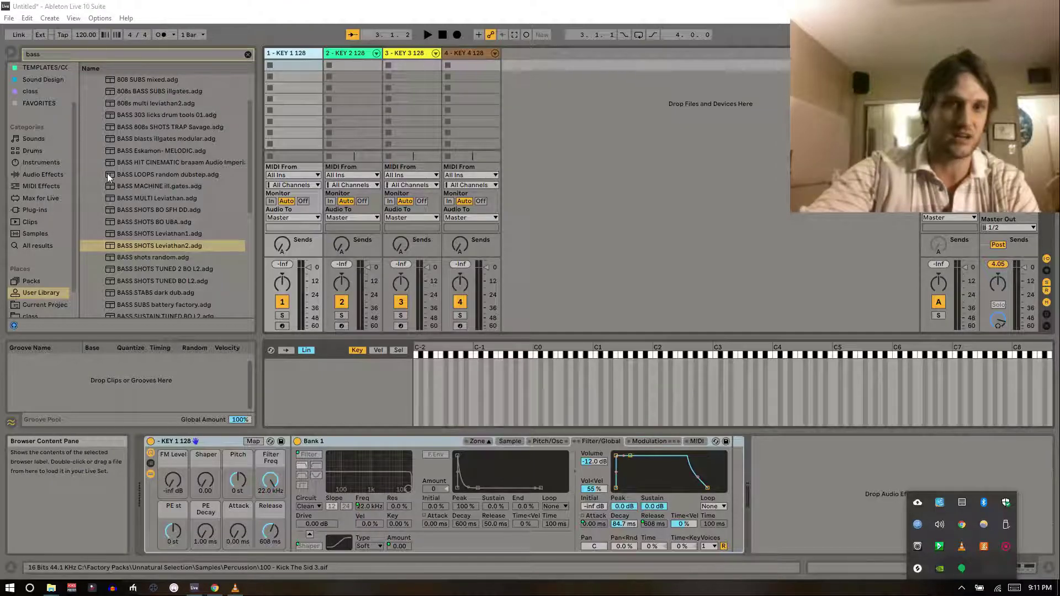
scroll(121, 174, "down", 5)
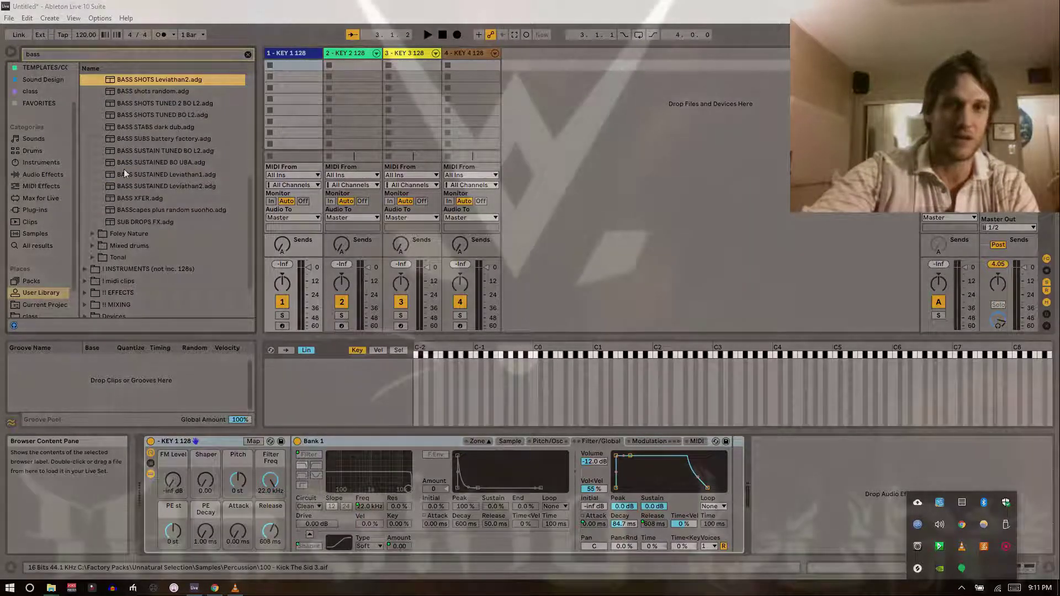
scroll(124, 173, "up", 4)
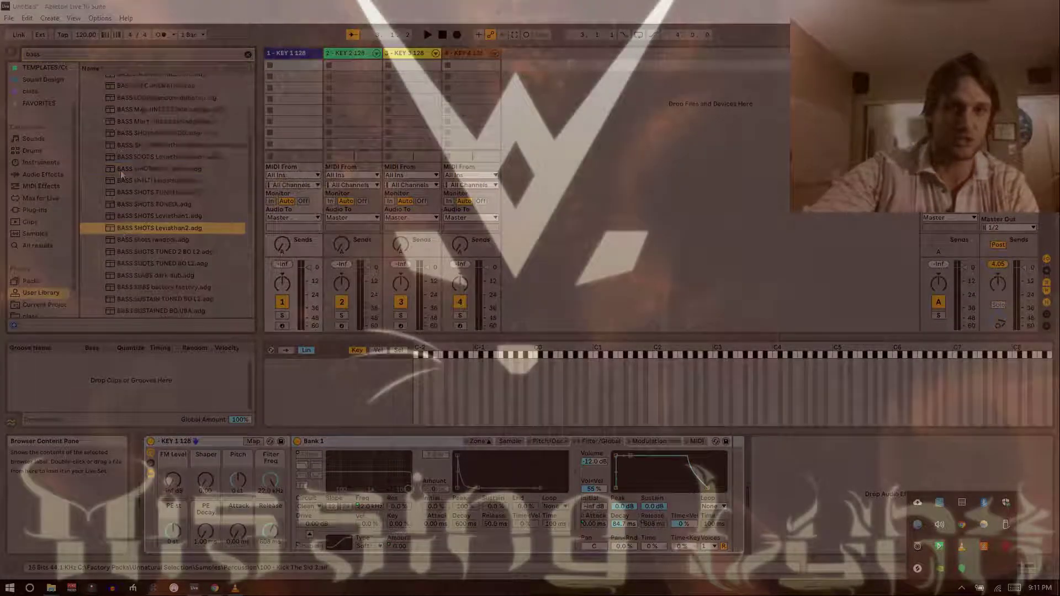
scroll(122, 176, "up", 2)
left_click(1006, 547)
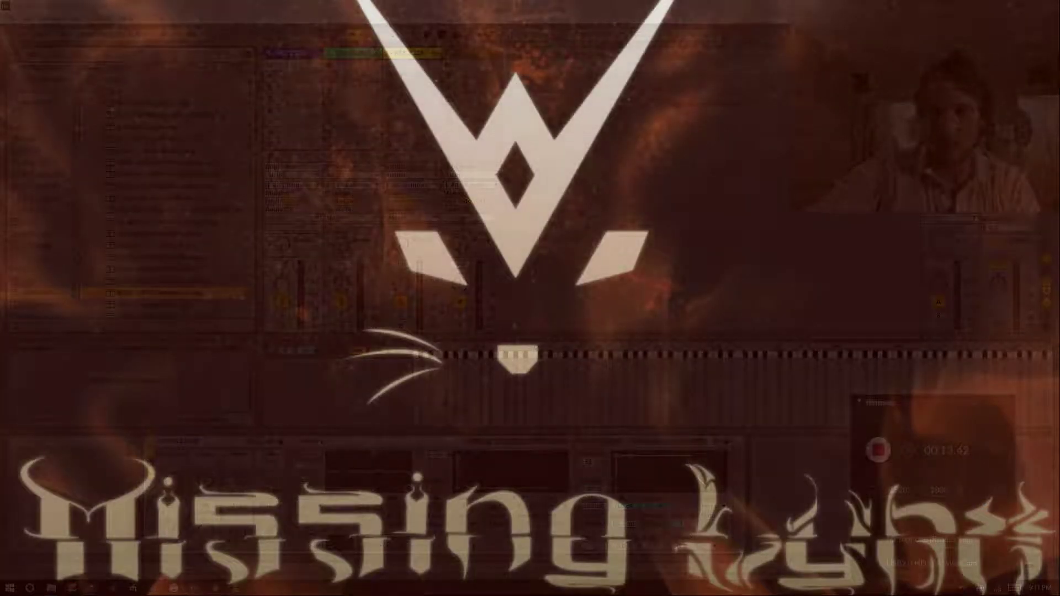